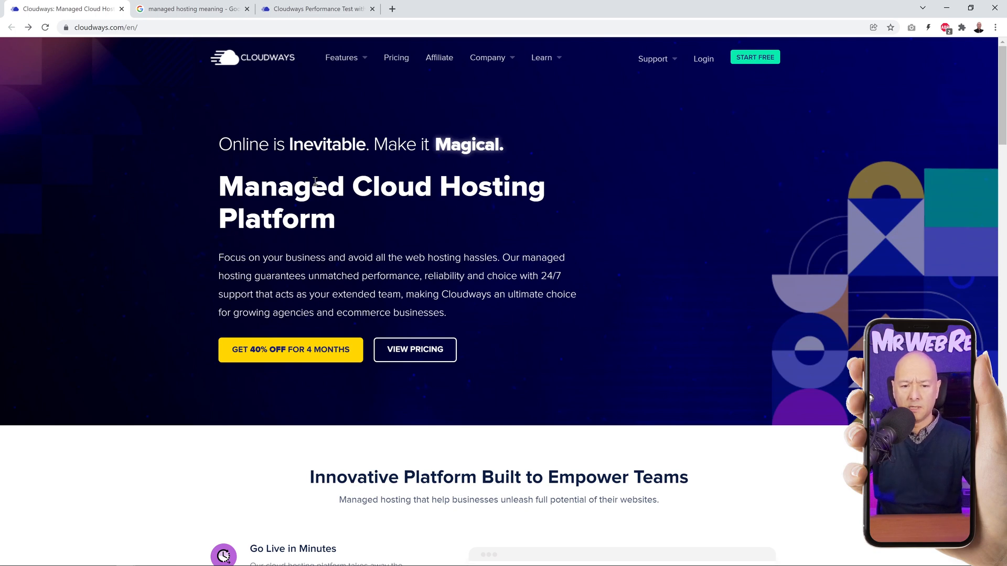
Step: Review the definition of managed hosting services in the open search results, highlighting "leases dedicated servers", and close that page
left_click_drag(220, 187, 344, 187)
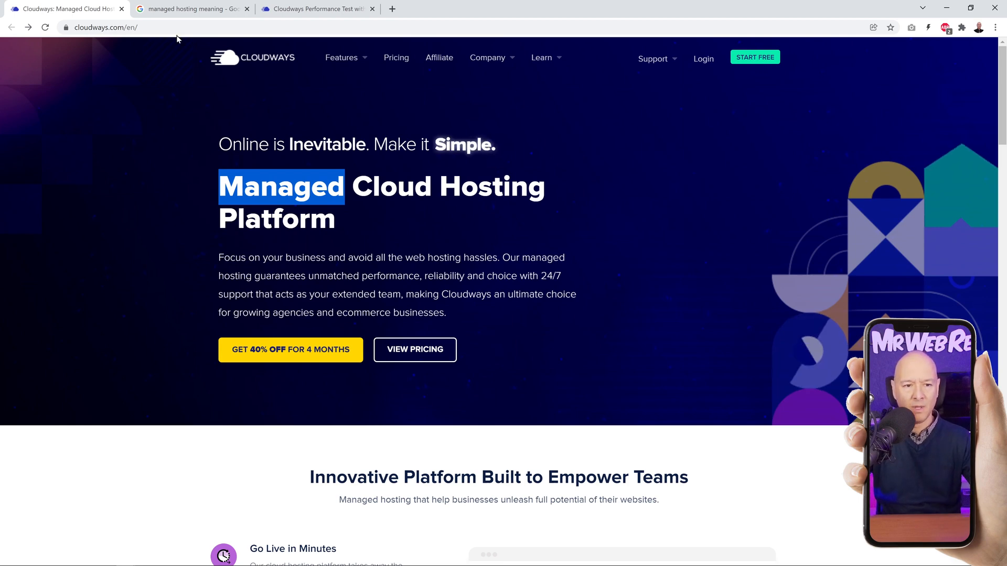
left_click(178, 9)
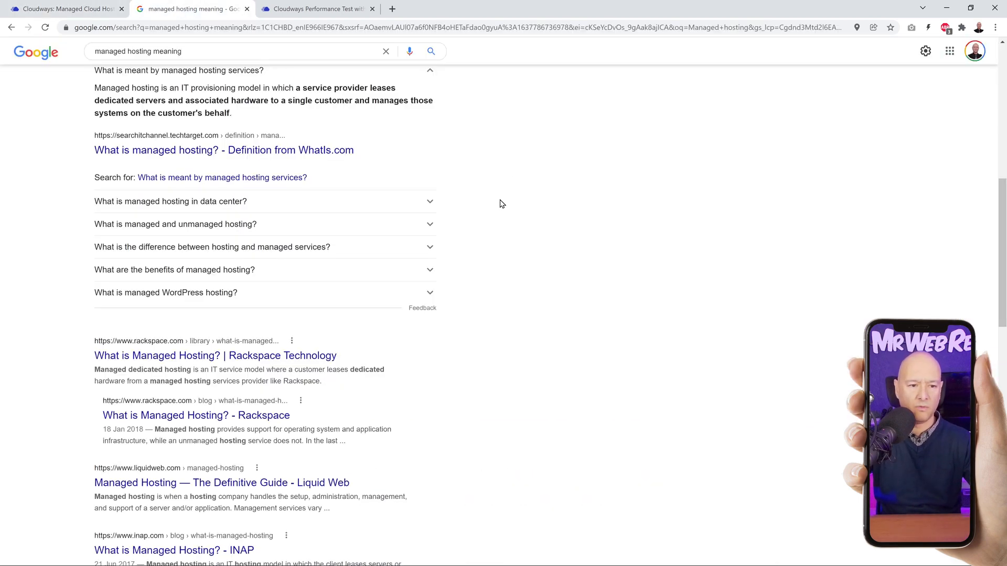
scroll(499, 203, "up", 1)
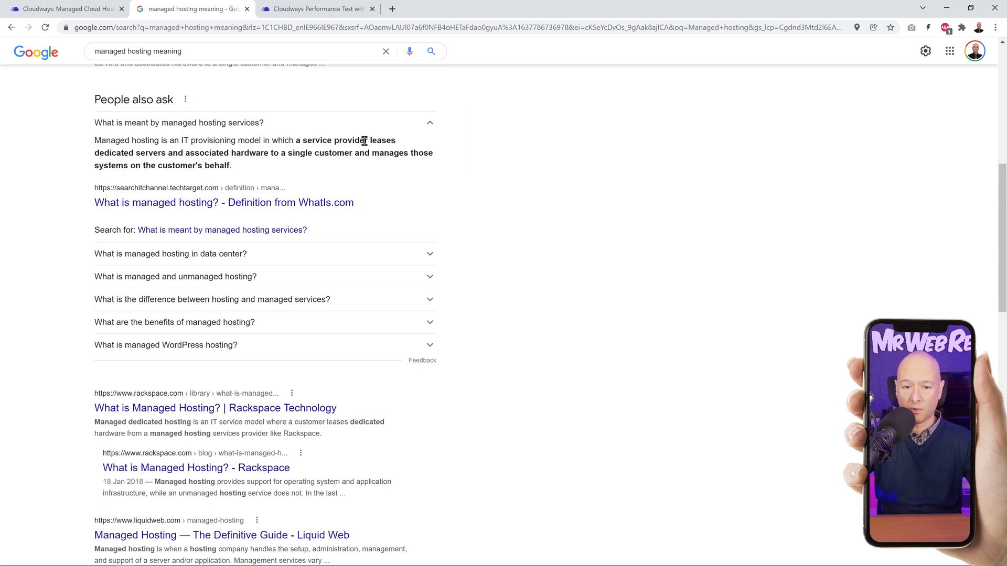
left_click(58, 9)
left_click(165, 9)
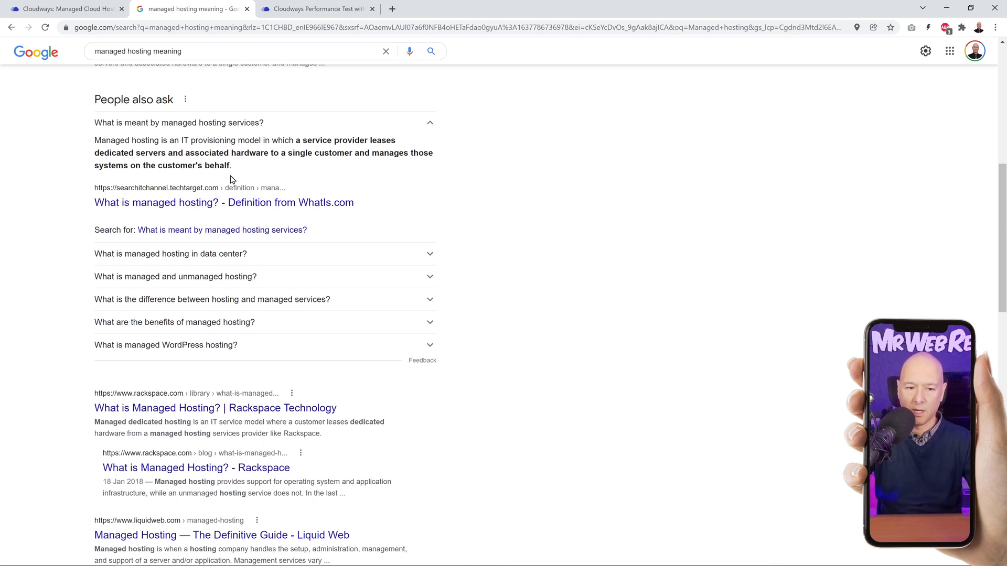
left_click_drag(371, 140, 159, 154)
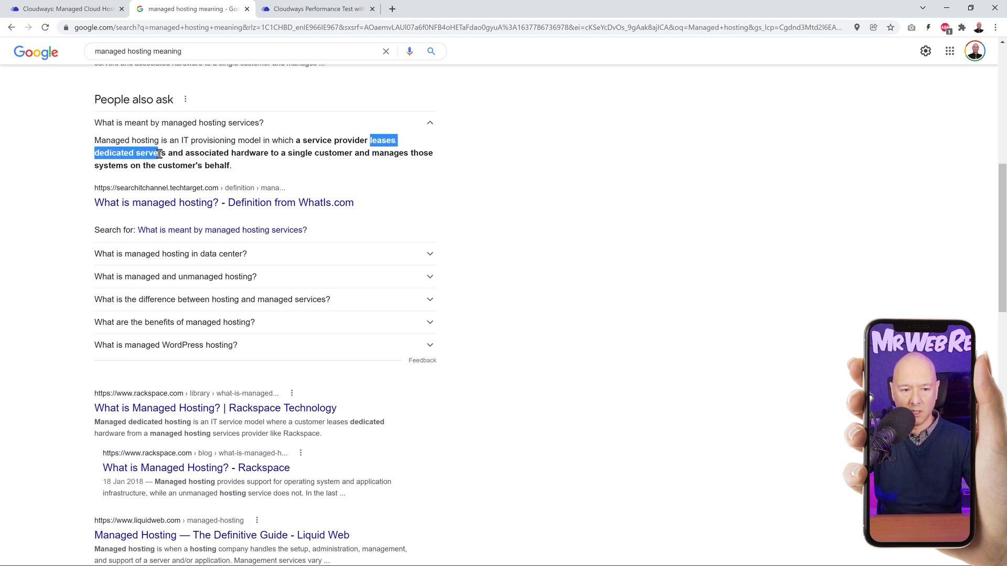
left_click(272, 169)
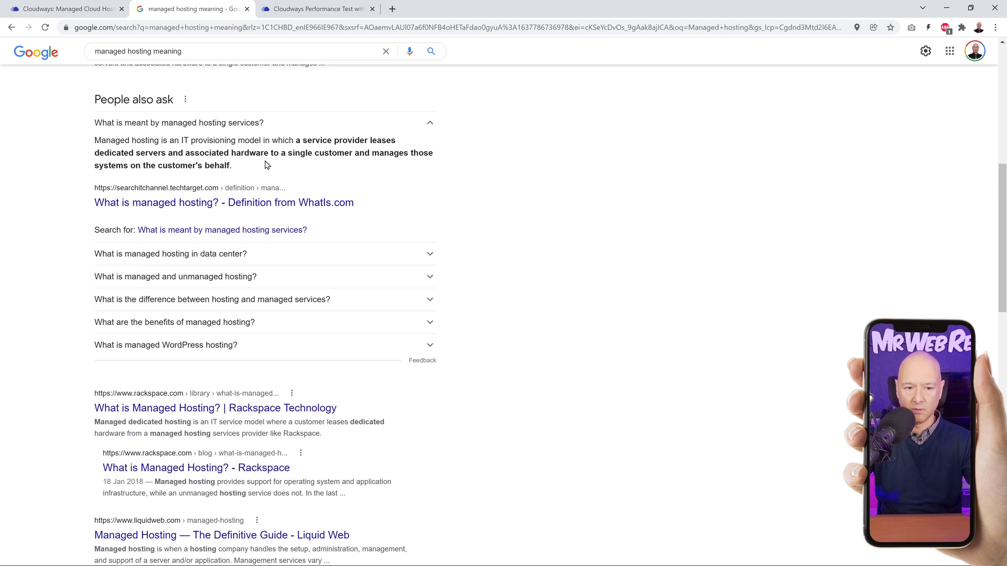
left_click(247, 9)
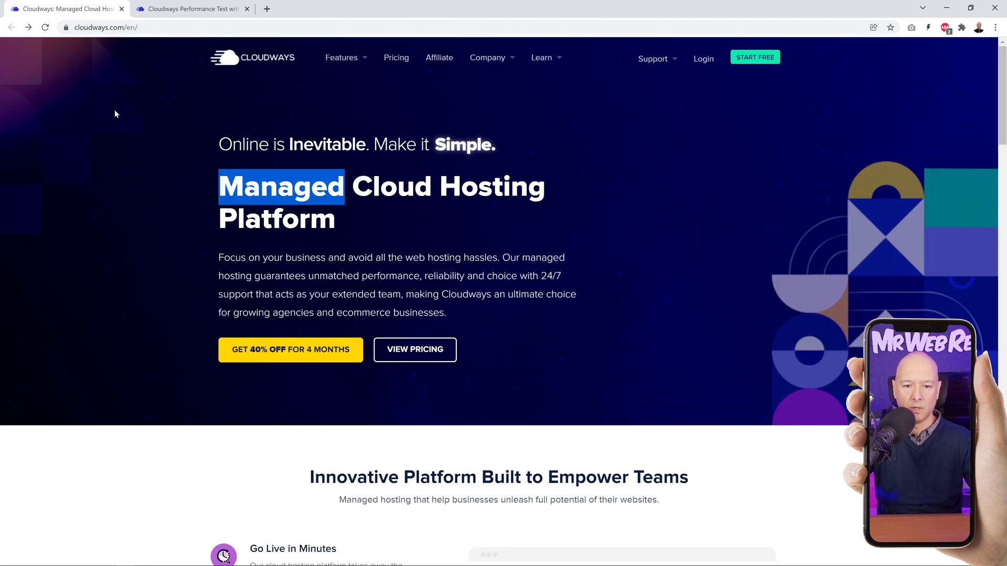
Step: Highlight the homepage sentence about focusing on your business and avoiding web hosting hassles, and clear the selection
left_click(127, 229)
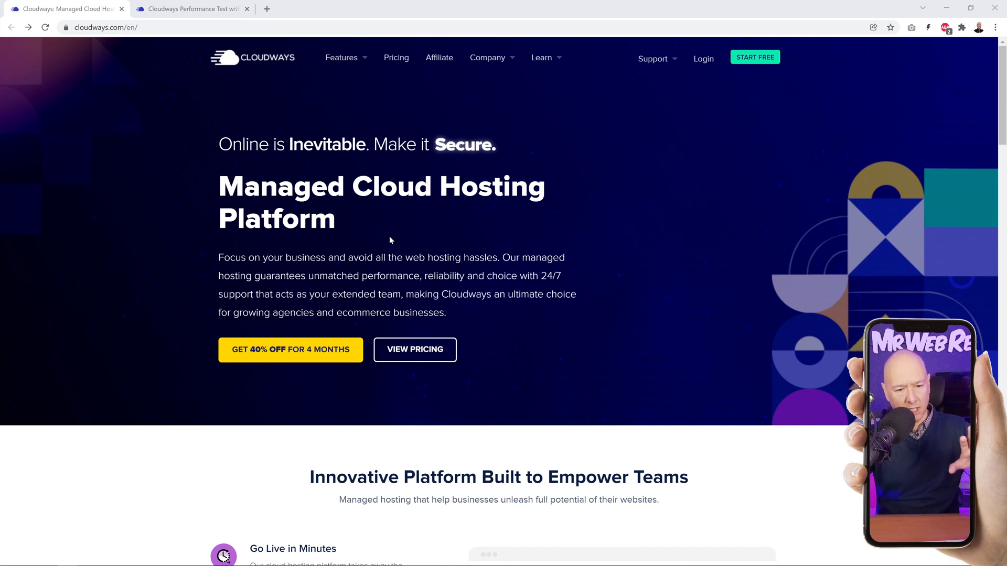
left_click_drag(218, 258, 499, 257)
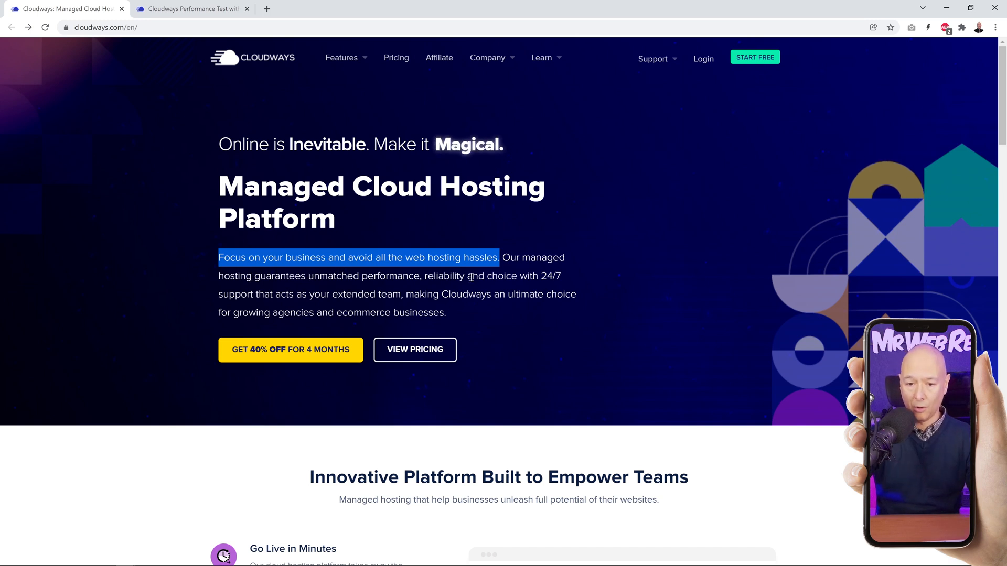
left_click(492, 272)
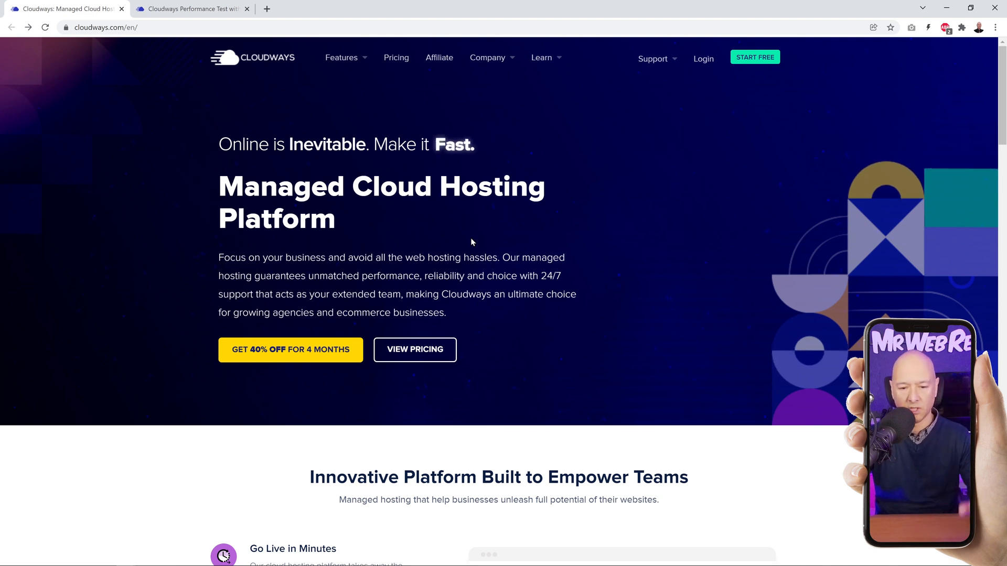
Step: Open the Cloudways pricing page and examine the DigitalOcean Premium monthly plans
left_click(435, 349)
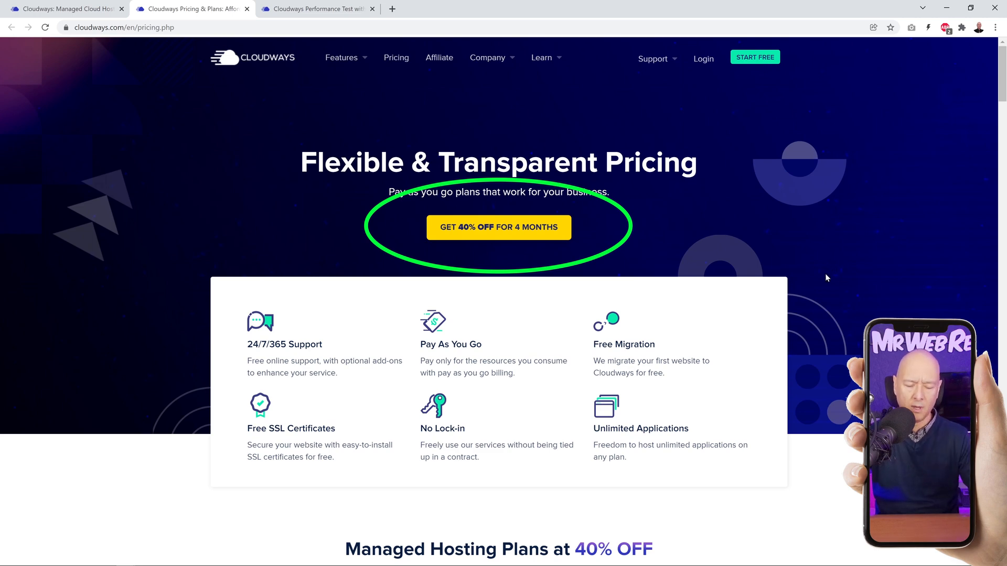
scroll(828, 273, "down", 8)
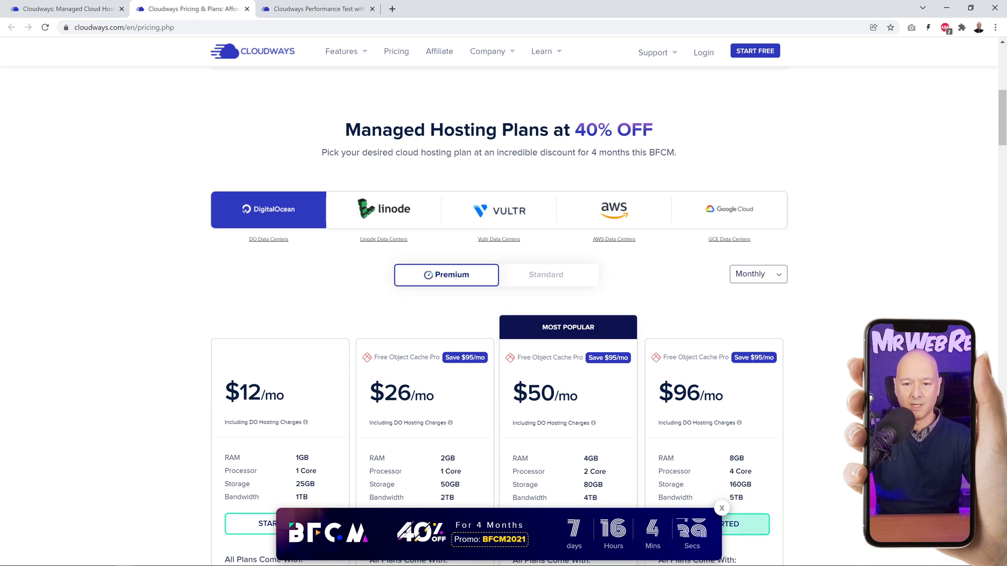
scroll(860, 312, "down", 1)
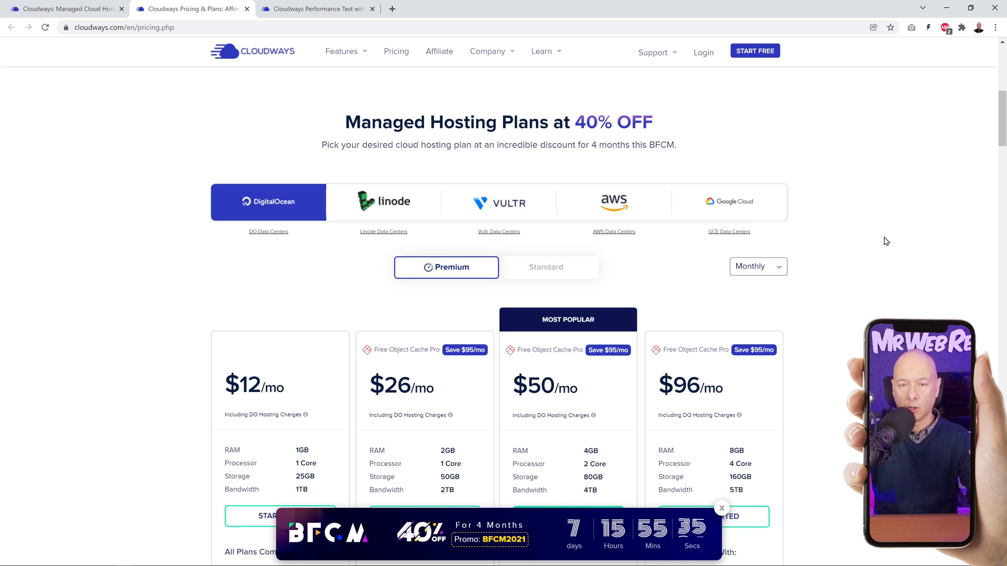
scroll(889, 239, "down", 3)
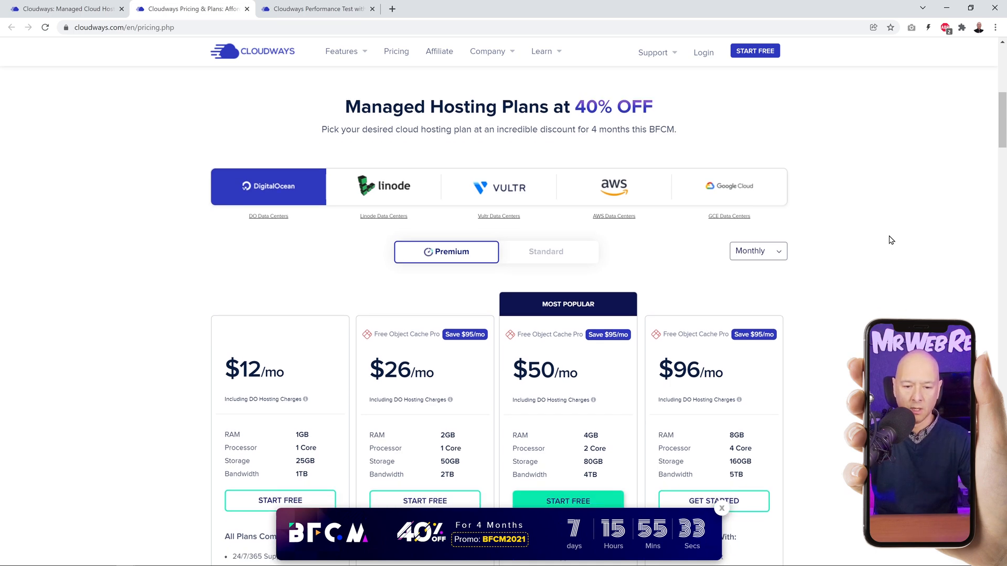
scroll(254, 308, "up", 1)
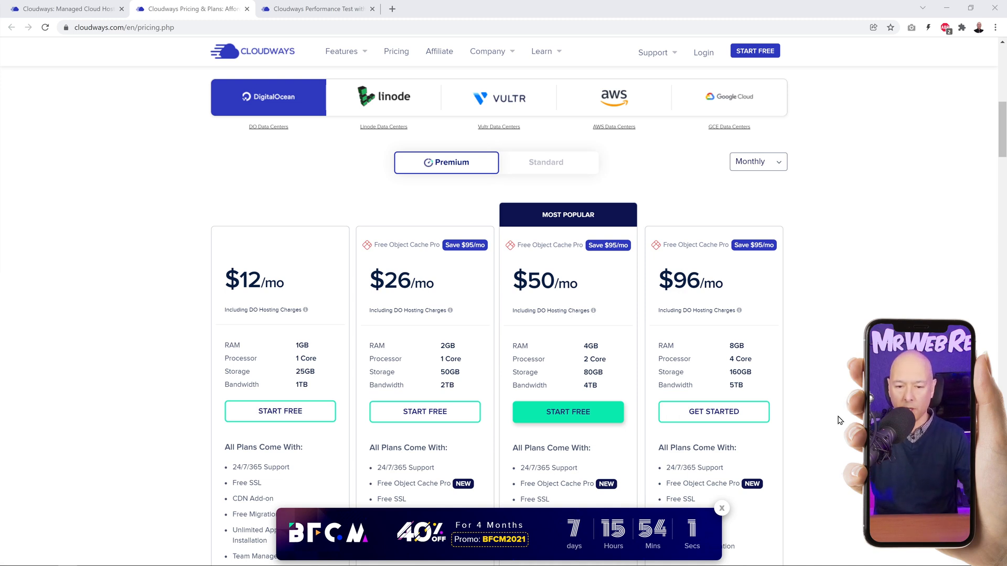
Step: Start the free signup from the $12/mo plan, apply promo code BFCM2021, agree to the terms and submit the form
left_click(302, 423)
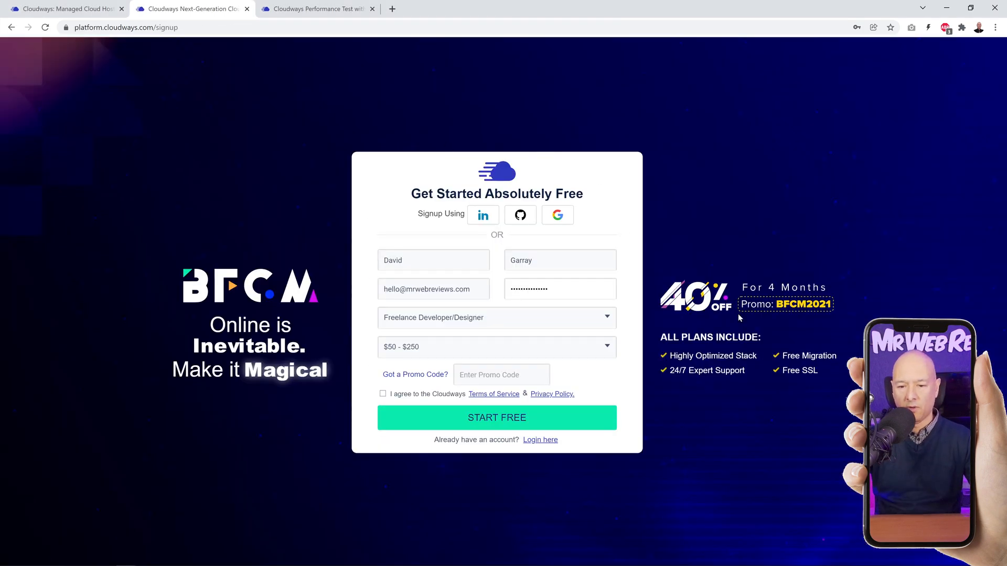
left_click(517, 378)
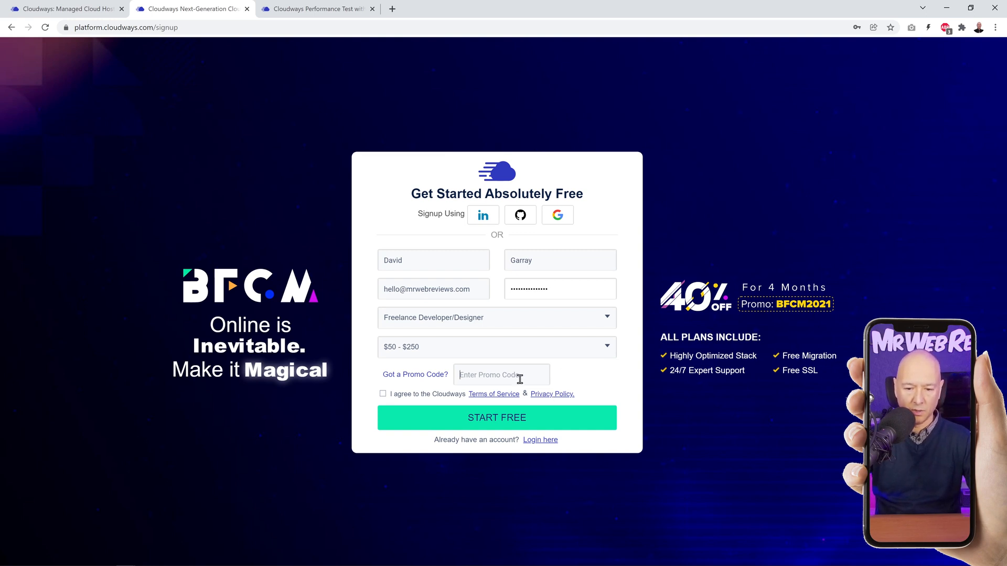
type("BFCM2021")
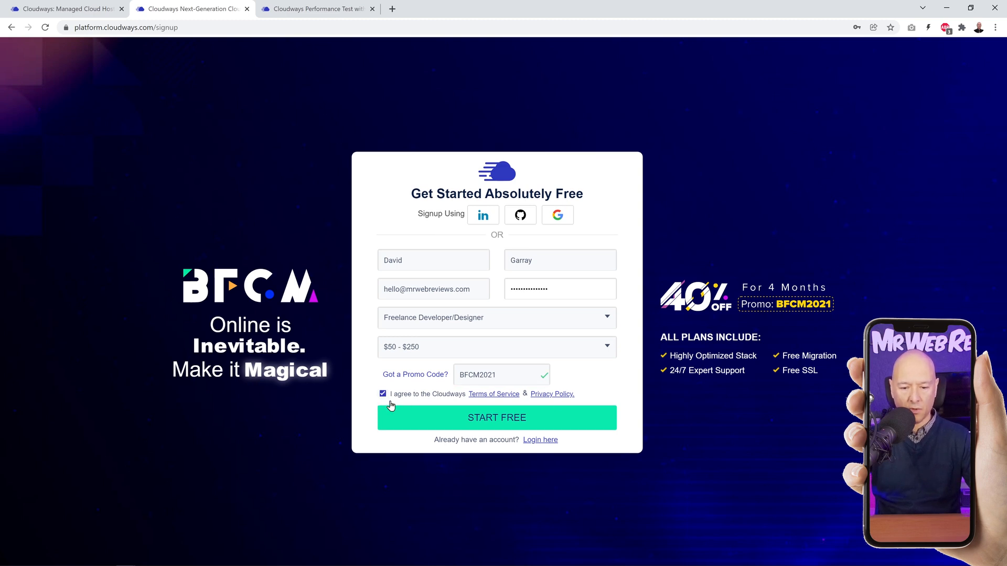
left_click(503, 422)
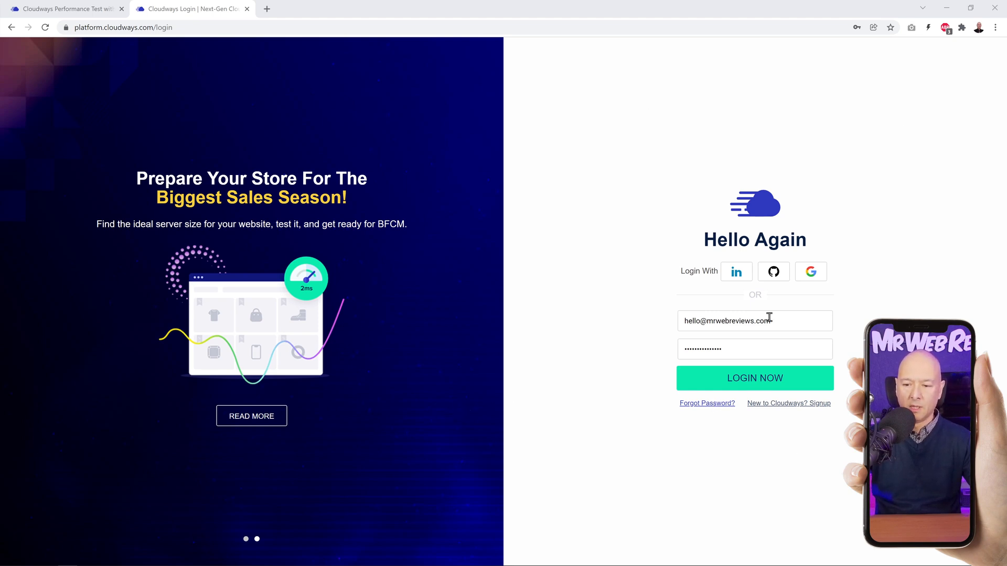
Step: Log in to the Cloudways account and start launching the first managed server
left_click(781, 386)
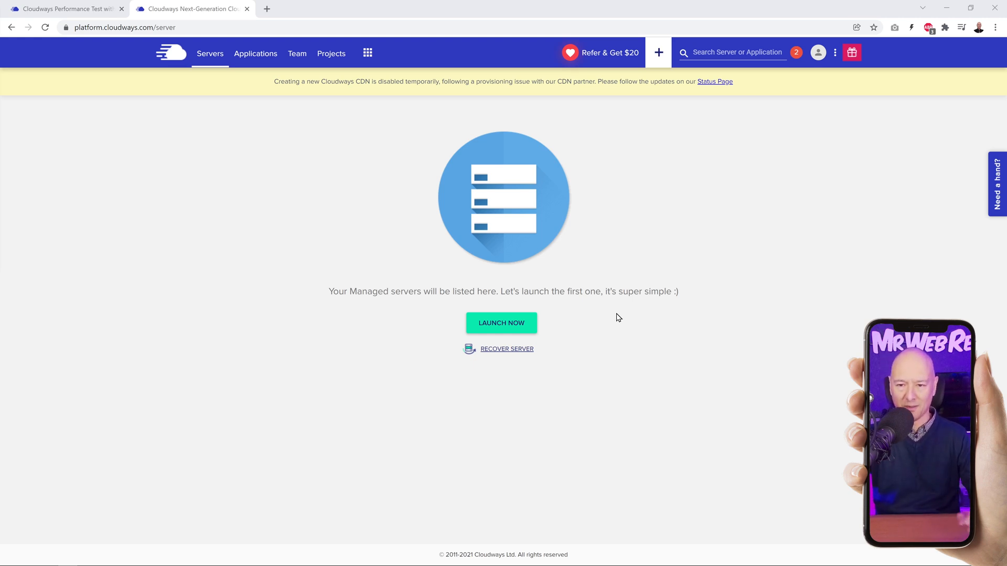
left_click(511, 325)
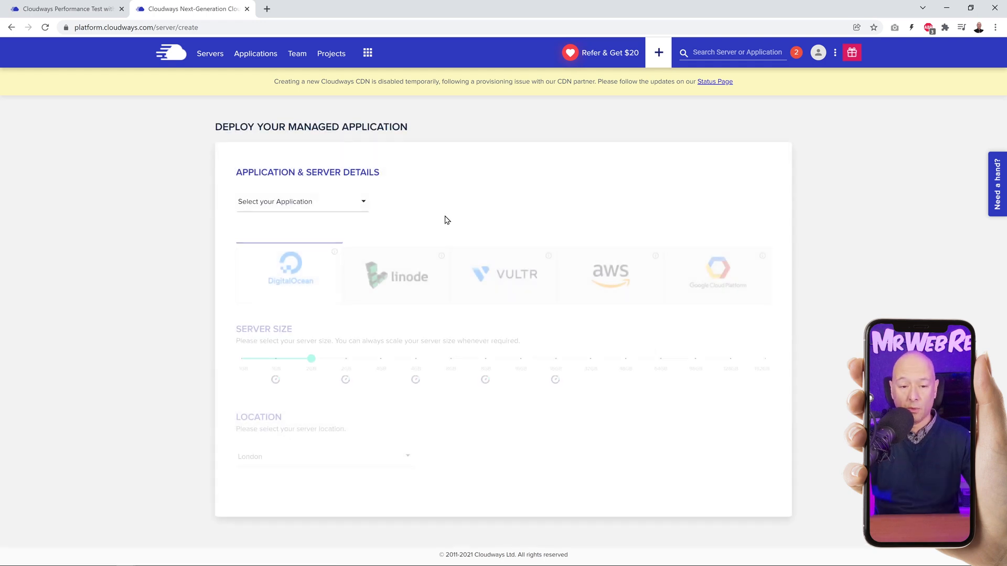
Step: Look through the available applications and choose WooCommerce Version 5.5.2 with WordPress Version 5.8
left_click(363, 205)
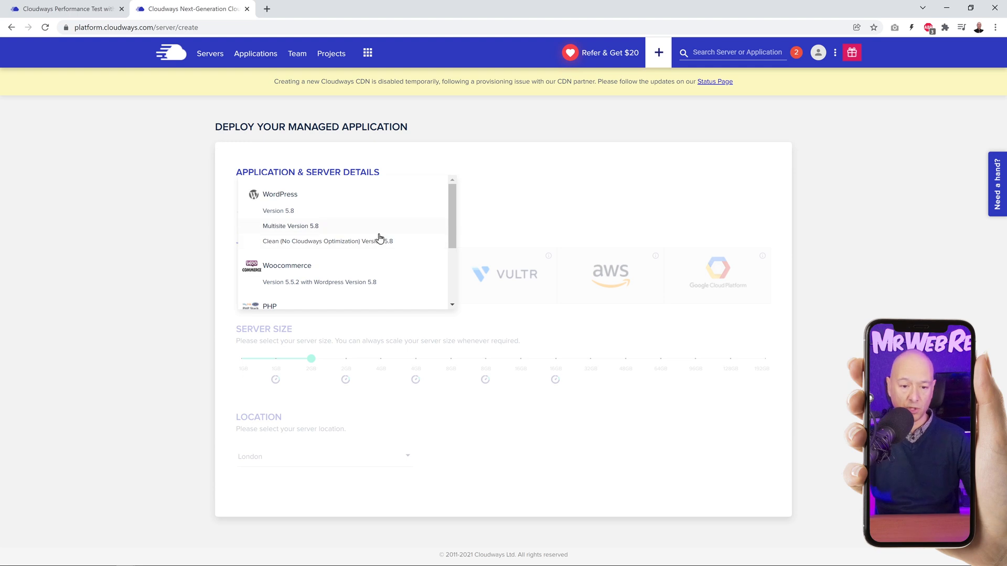
scroll(409, 247, "down", 1)
scroll(401, 248, "down", 1)
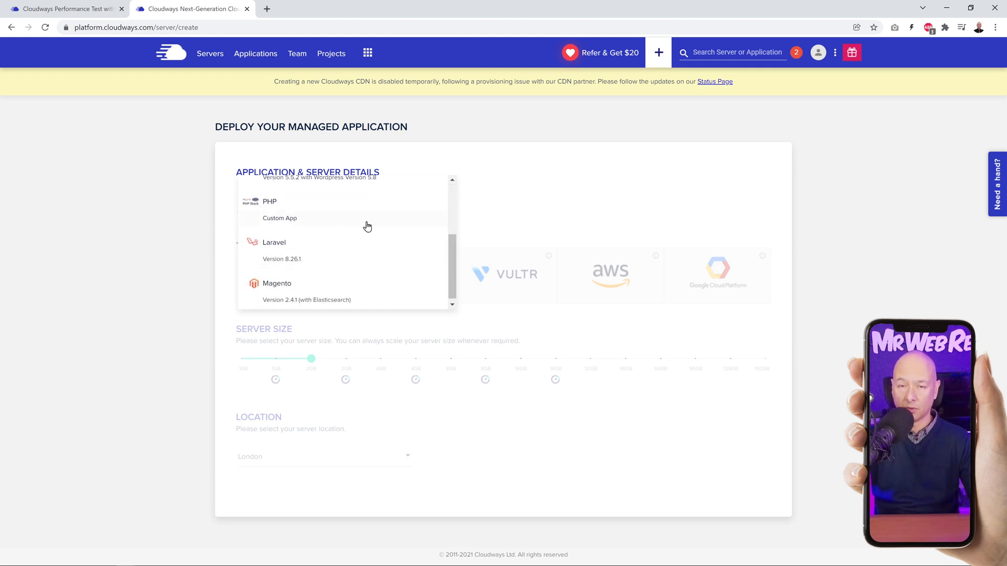
scroll(343, 262, "down", 1)
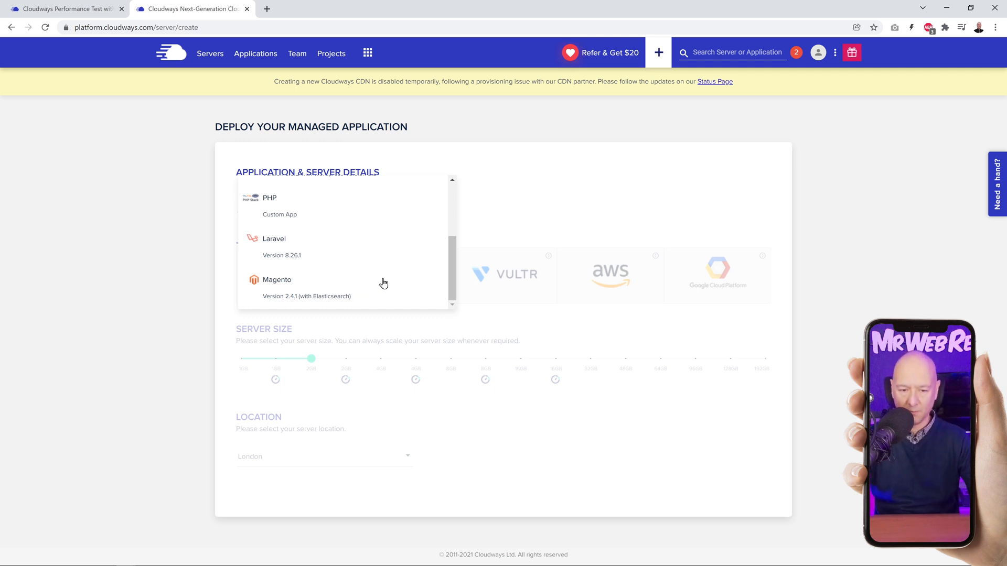
scroll(381, 284, "up", 3)
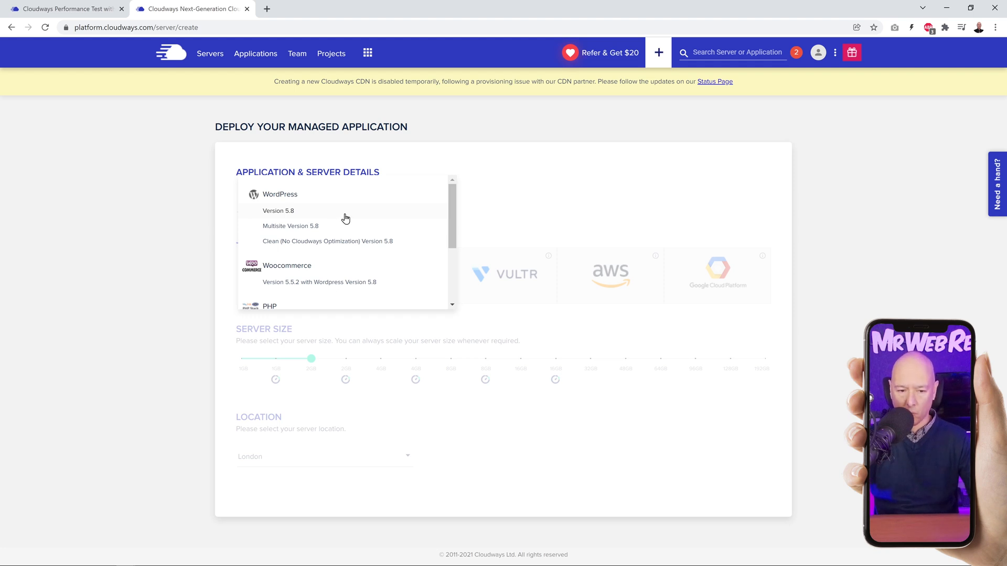
left_click(346, 283)
Step: Name the managed app "Mr Web Reviews" and the managed server "Server1"
left_click(418, 202)
type("Mr Web Reviews")
left_click(566, 217)
type("Server1")
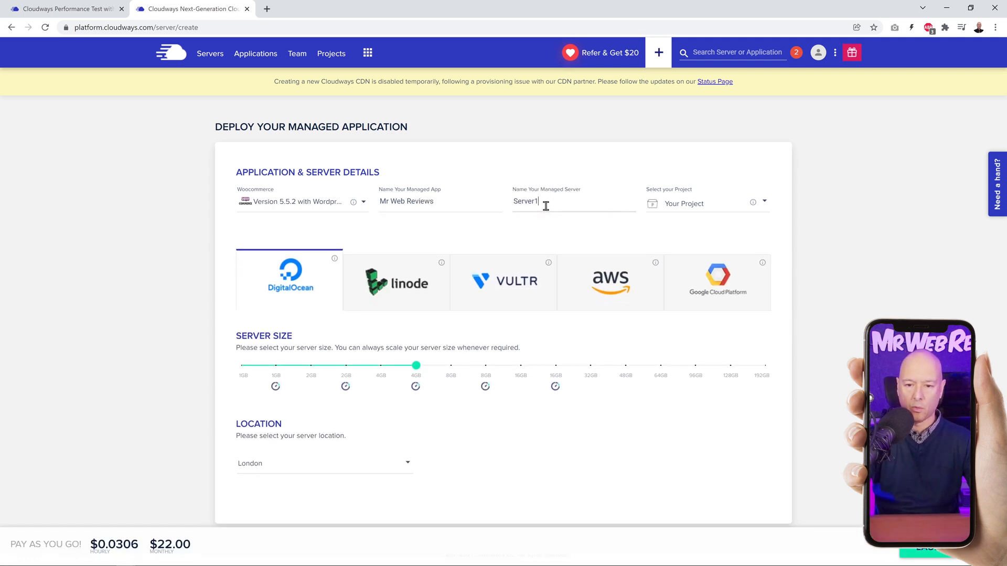
left_click(823, 244)
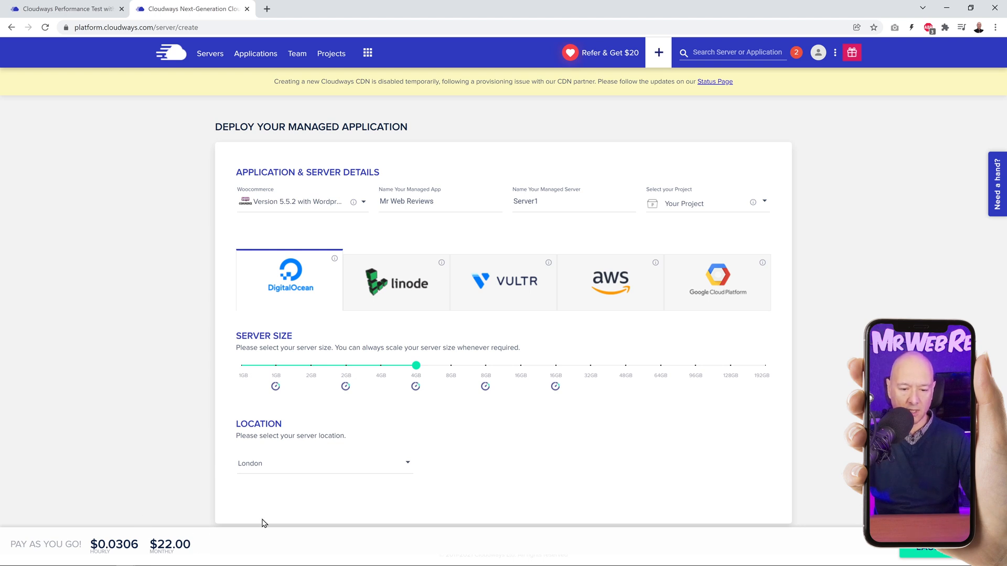
Step: Compare the 8GB, 16GB and 2GB DigitalOcean server sizes and set the server size to 4GB
left_click(486, 366)
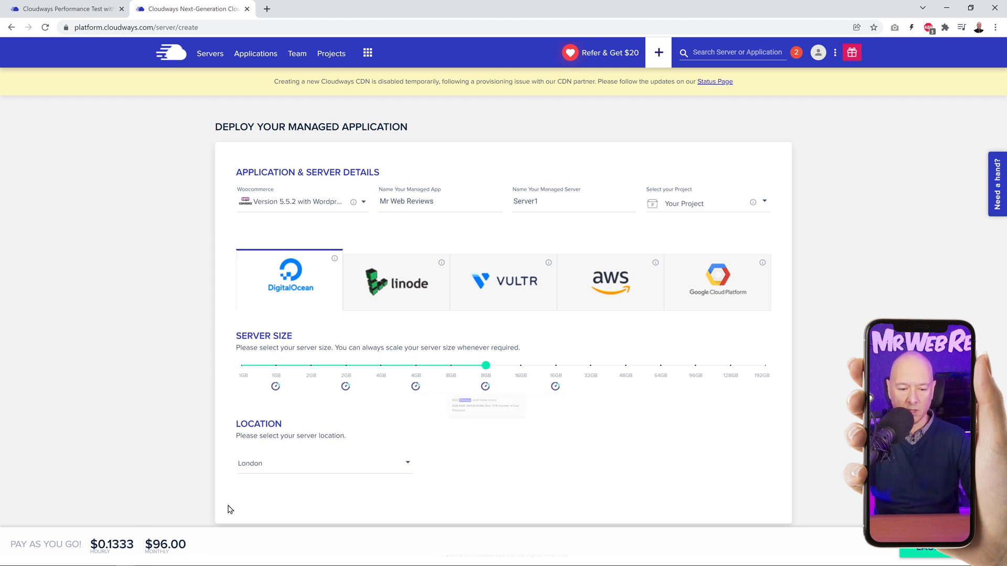
left_click(556, 366)
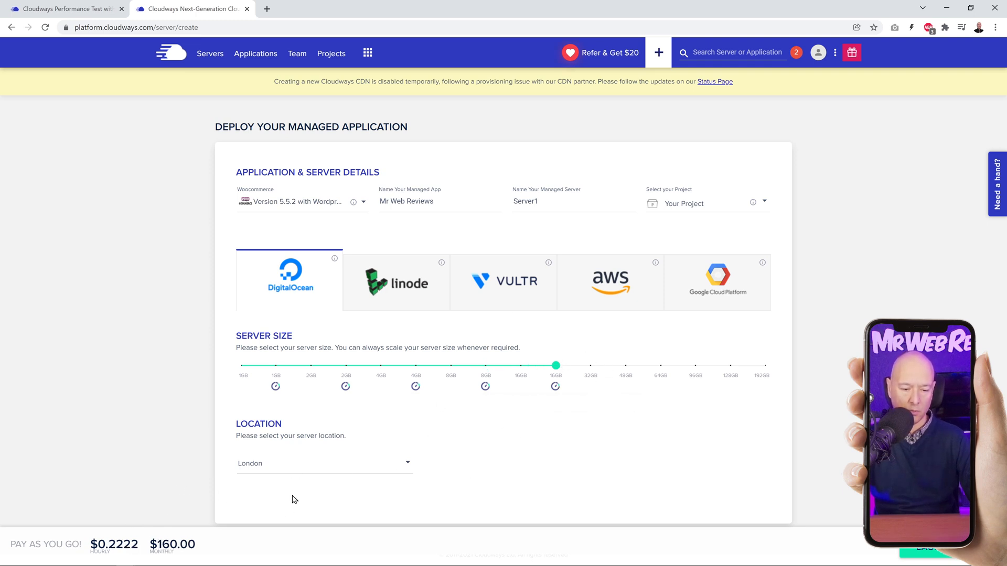
left_click(414, 366)
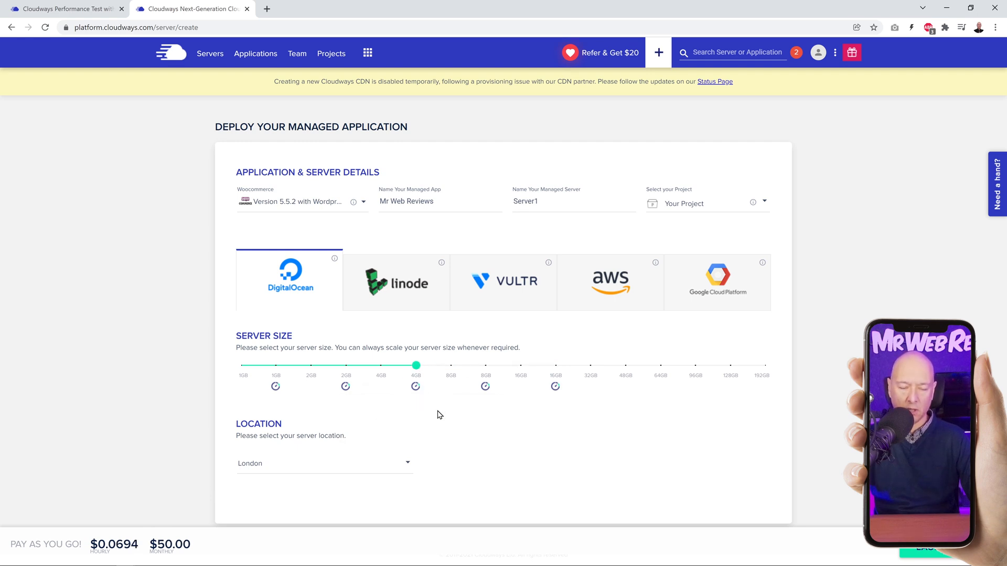
left_click(346, 365)
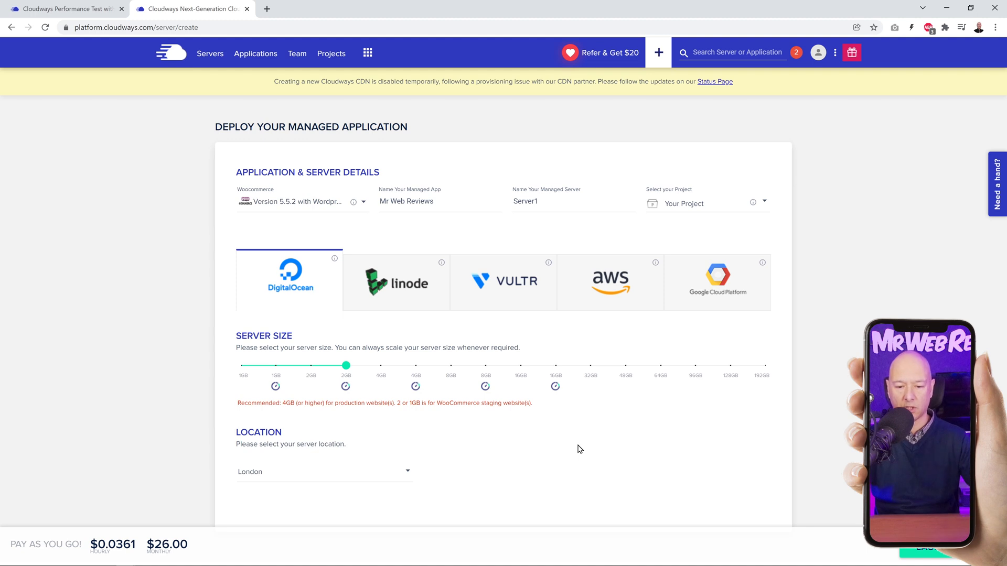
left_click(415, 366)
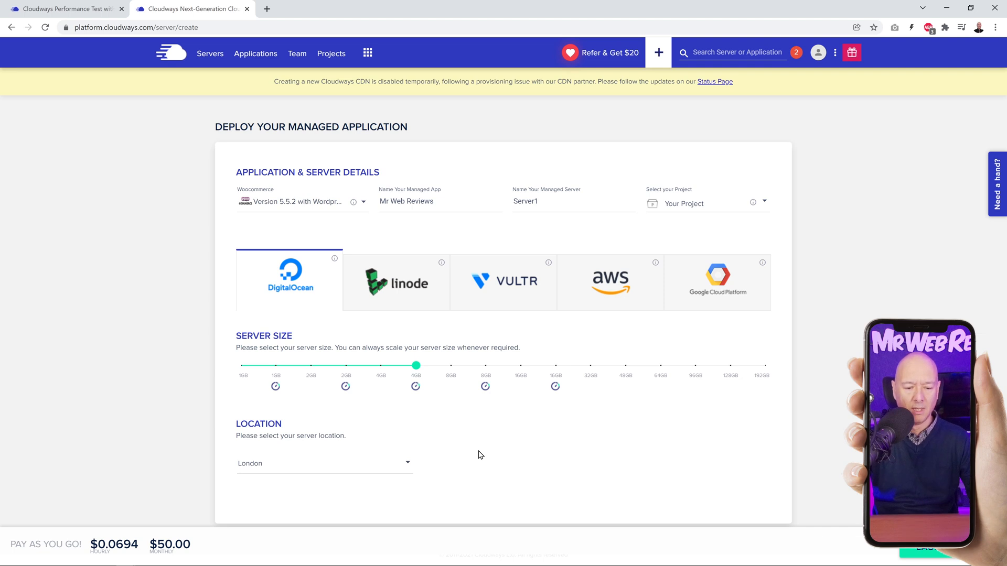
Step: Look through the available DigitalOcean server locations, keep London, and launch the server, dismissing the referral offer
left_click(405, 463)
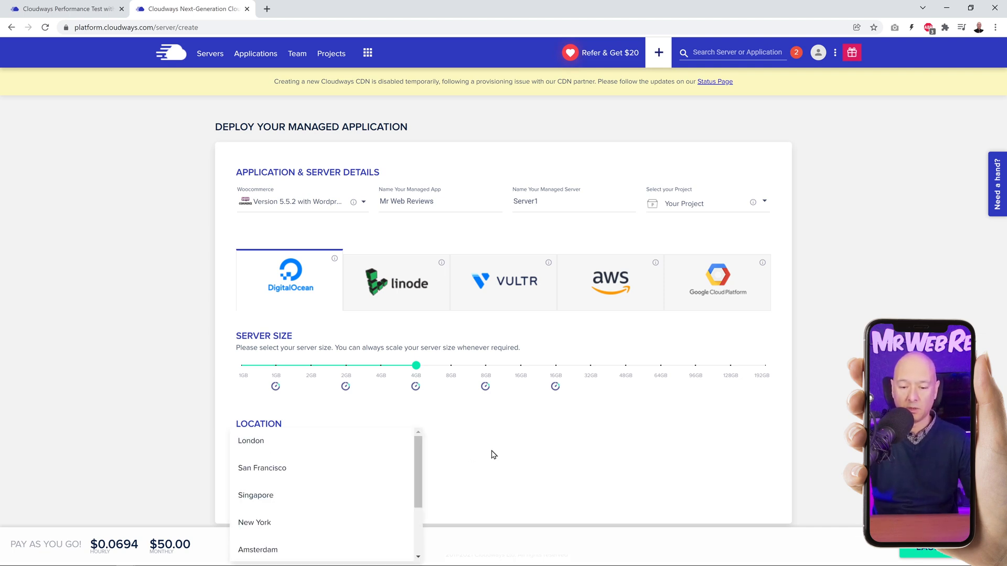
left_click(493, 455)
left_click(404, 465)
scroll(395, 502, "down", 3)
scroll(393, 503, "up", 2)
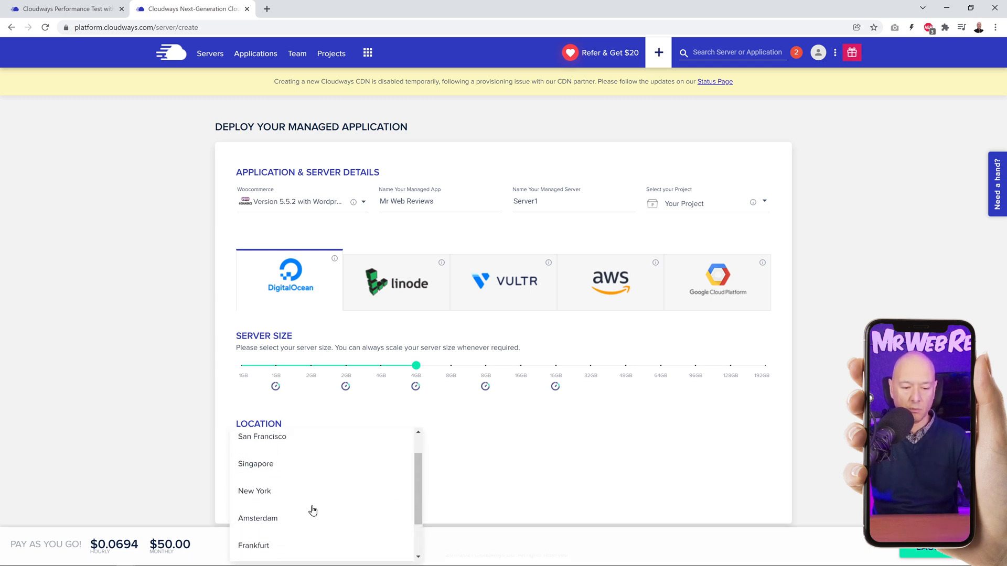
scroll(367, 511, "down", 2)
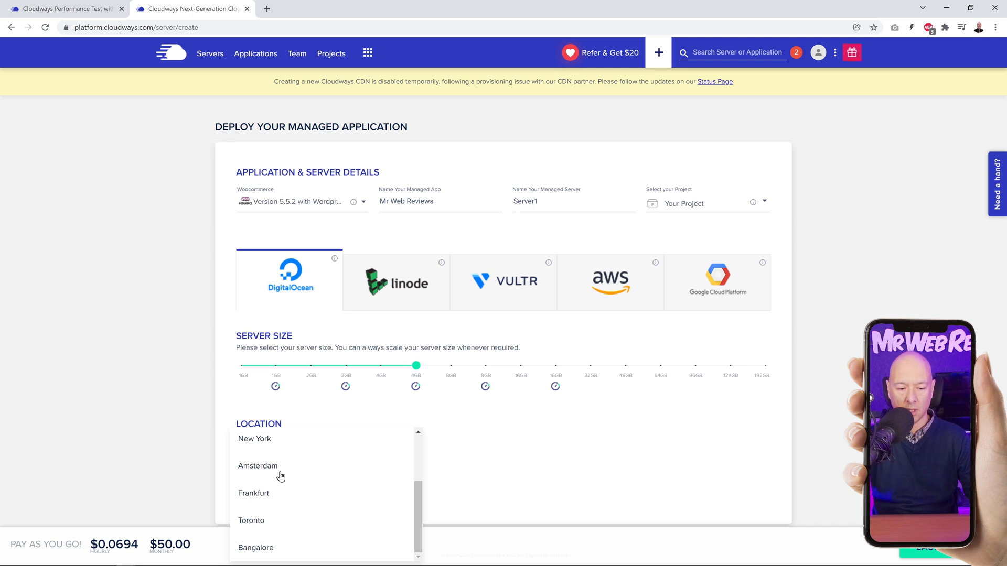
scroll(328, 495, "up", 3)
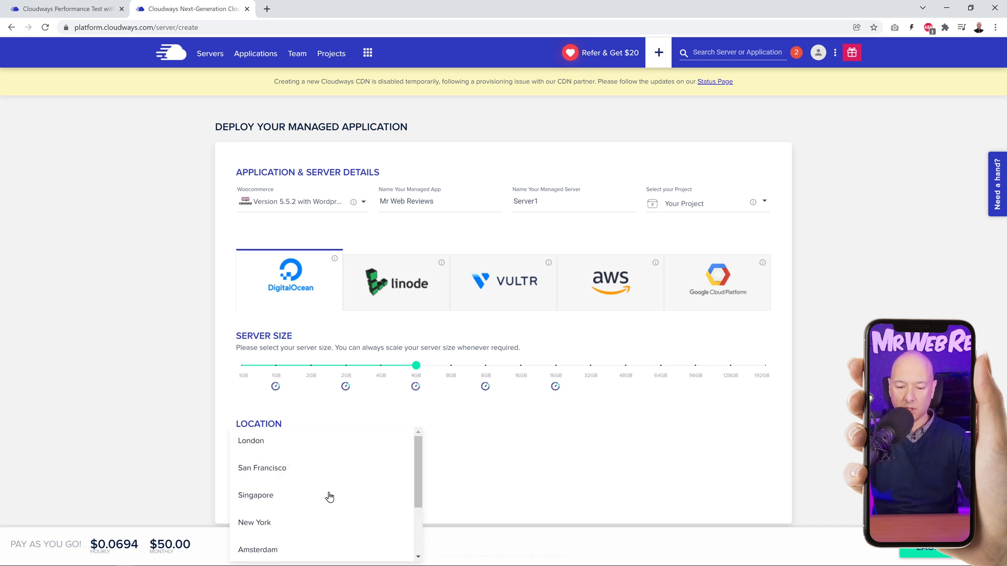
left_click(470, 488)
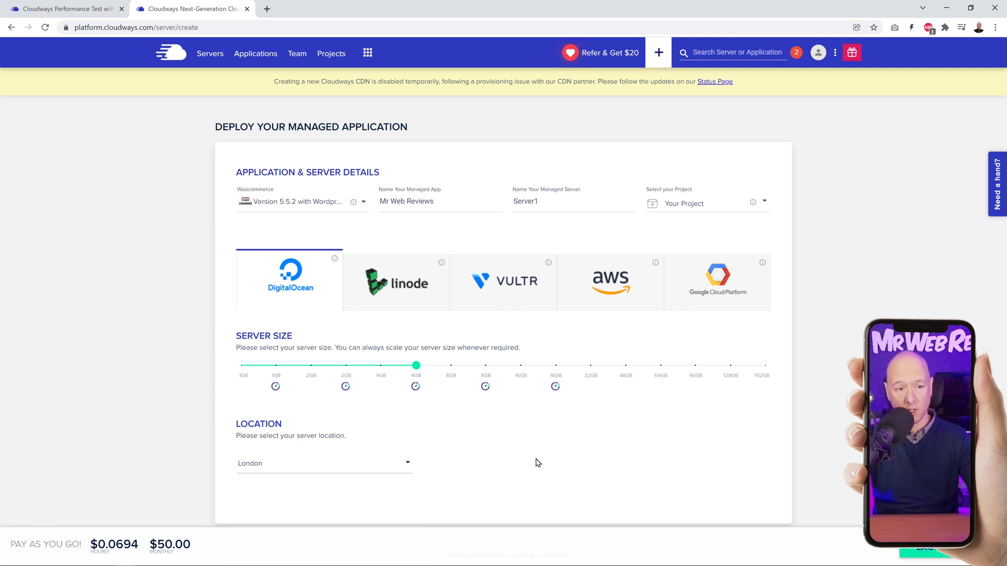
left_click(923, 554)
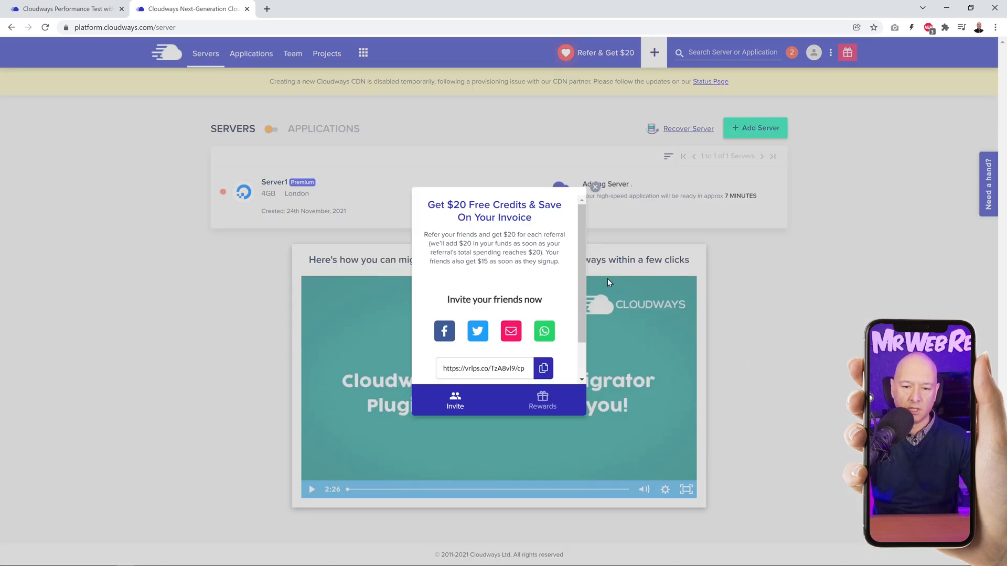
left_click(594, 189)
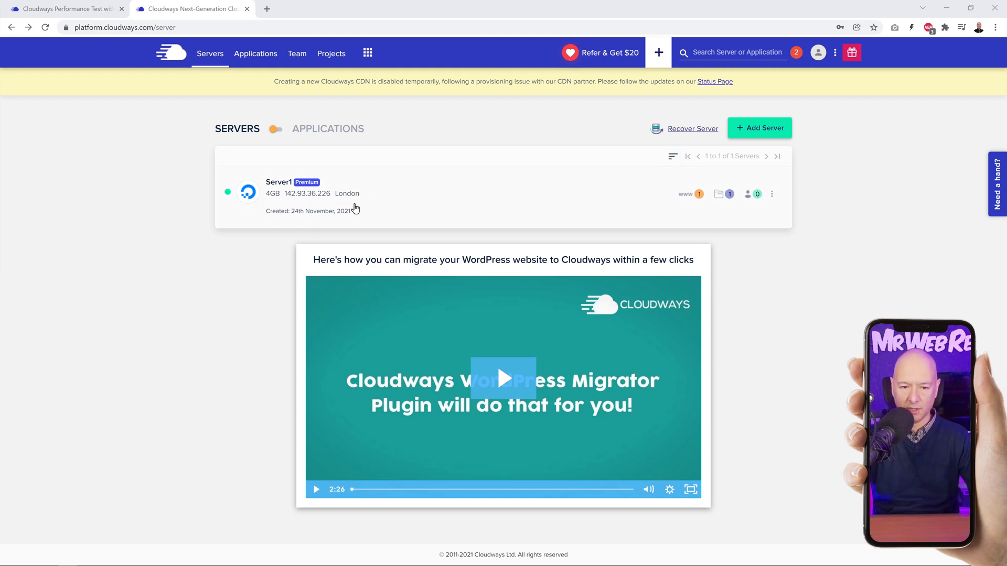
Step: Check the projects and team members associated with Server1
left_click(699, 196)
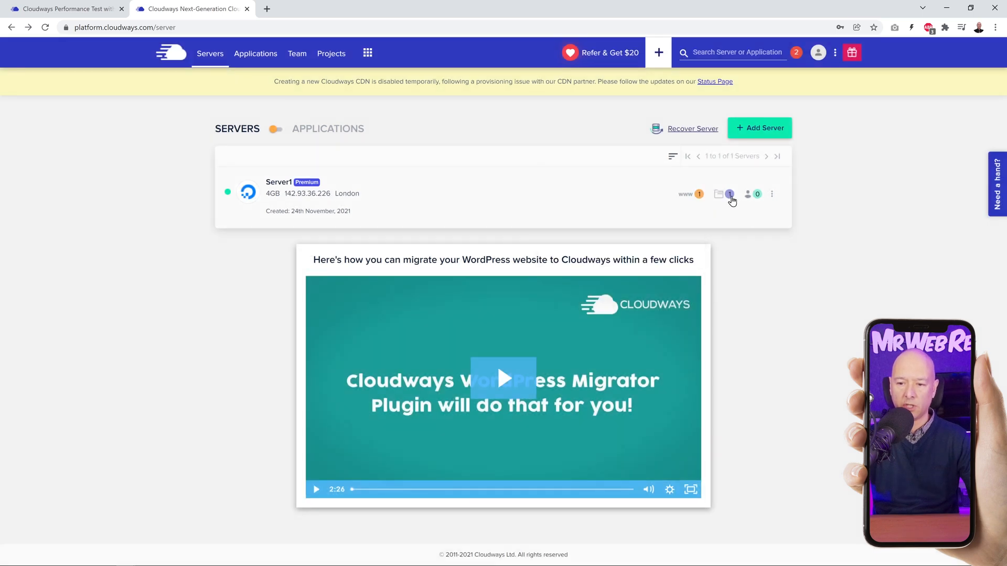
left_click(729, 195)
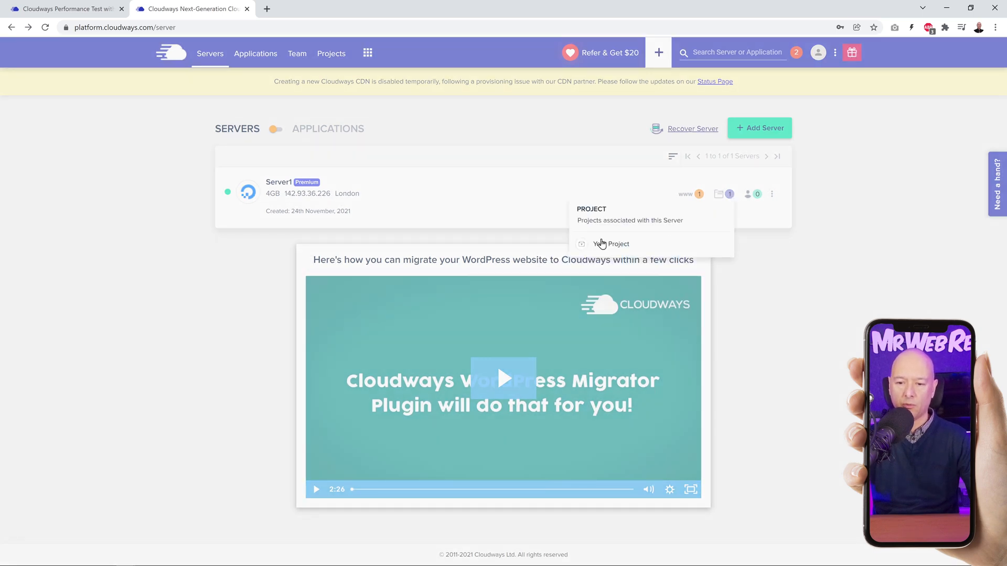
left_click(804, 262)
left_click(755, 195)
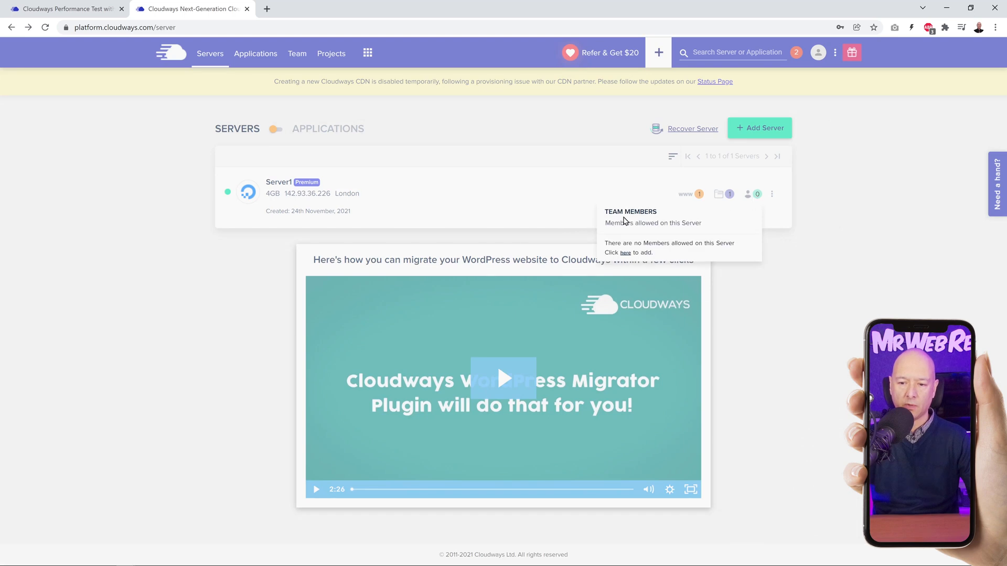
left_click(785, 298)
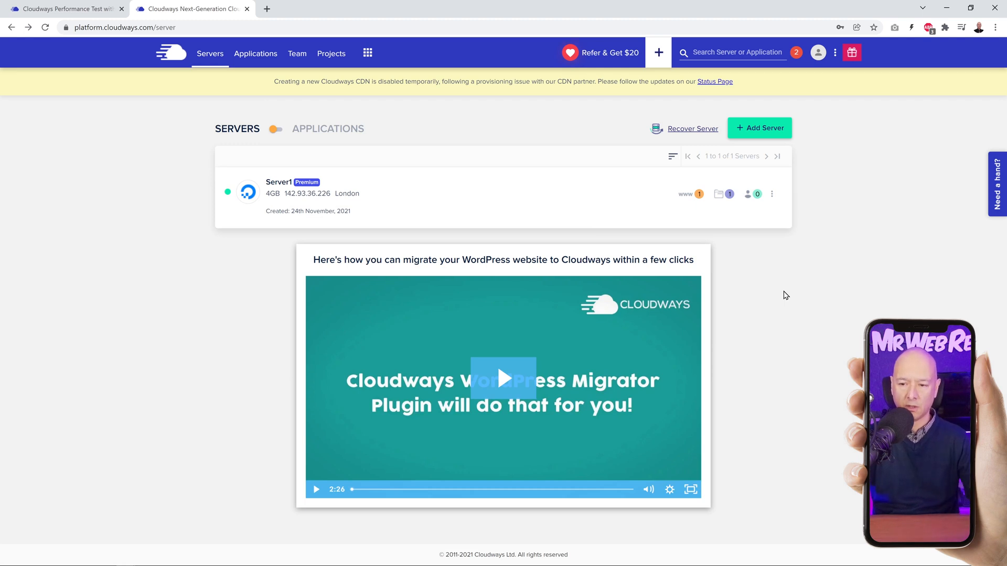
Step: Open the Mr Web Reviews application on Server1 and view its live site through the application URL
left_click(699, 195)
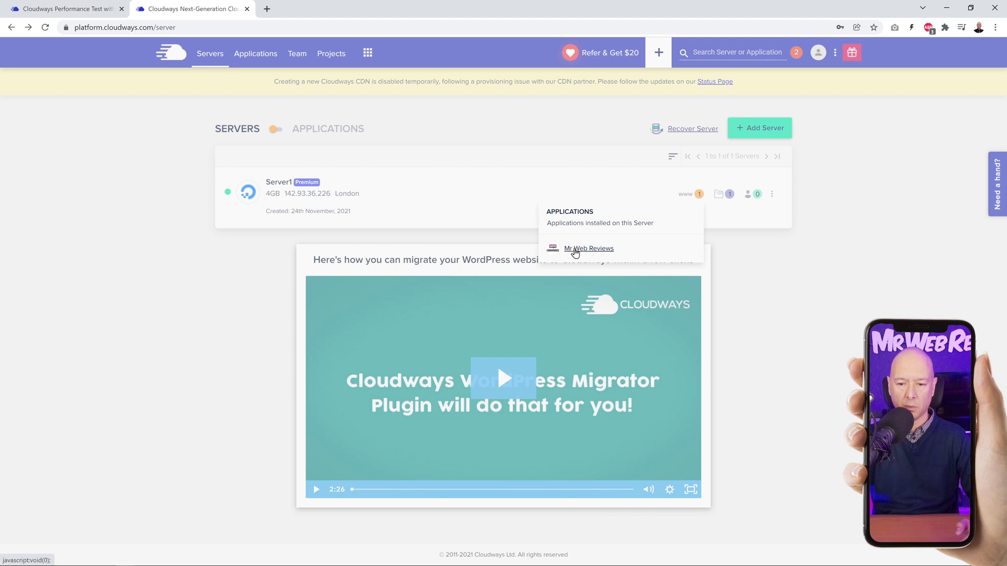
left_click(576, 249)
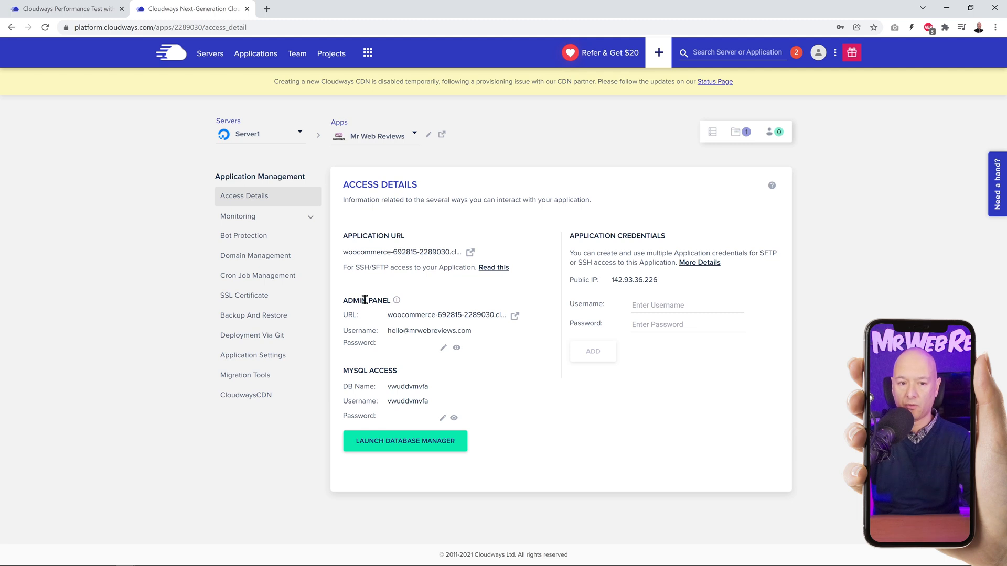
left_click(470, 252)
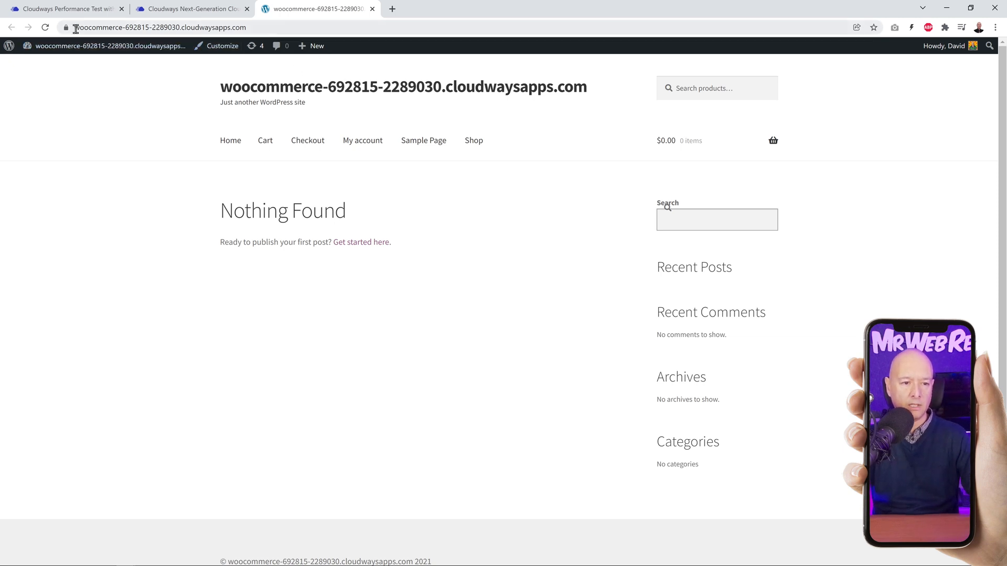
left_click_drag(75, 29, 262, 32)
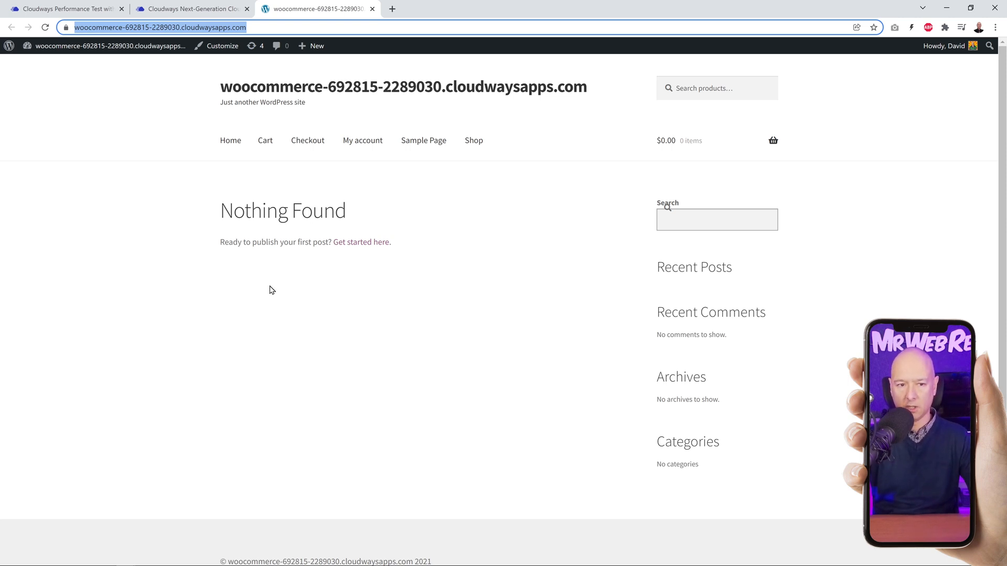
left_click(372, 9)
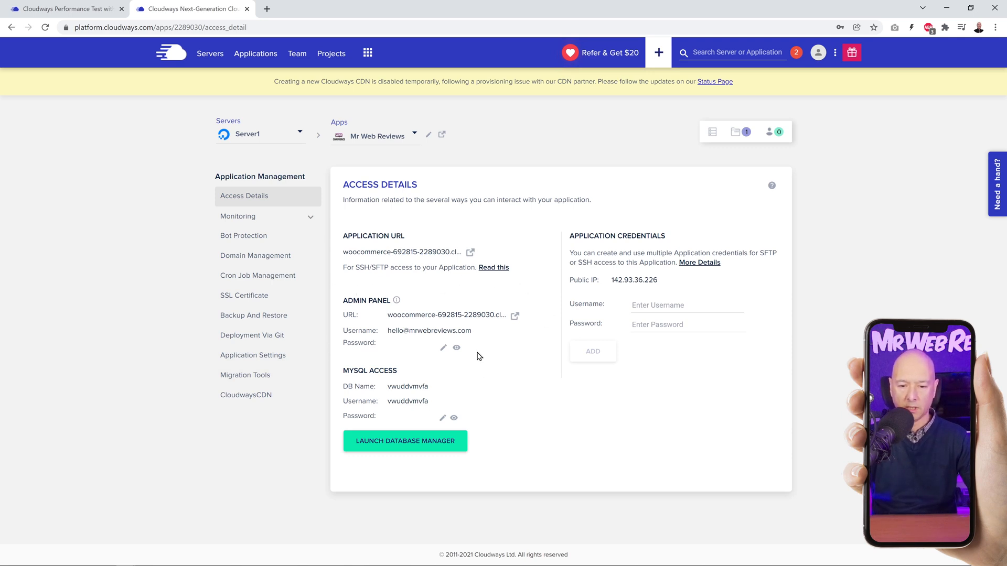
Step: Log in to the application's WordPress admin panel with the admin e-mail and the copied admin password, dismissing the offer to save it
left_click(515, 317)
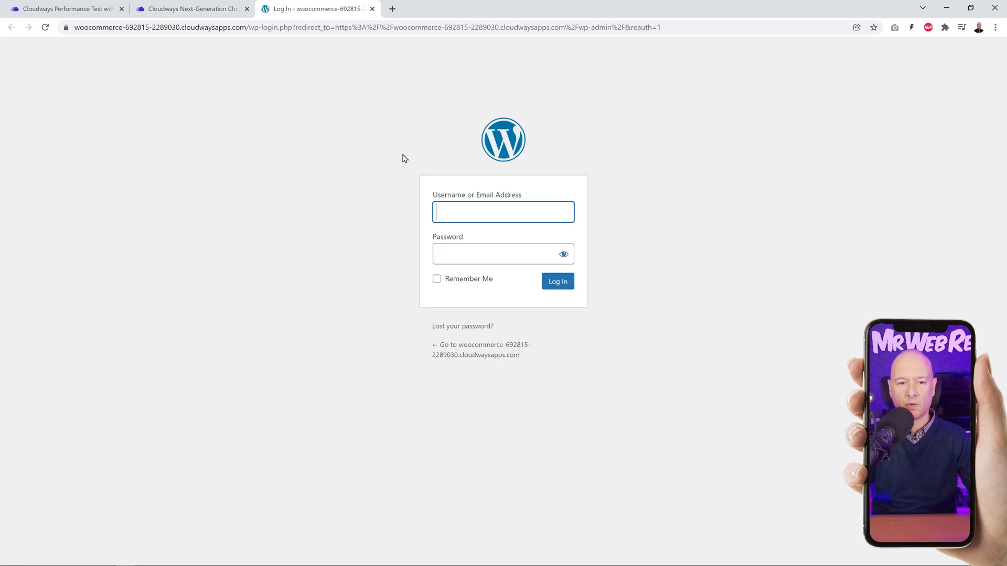
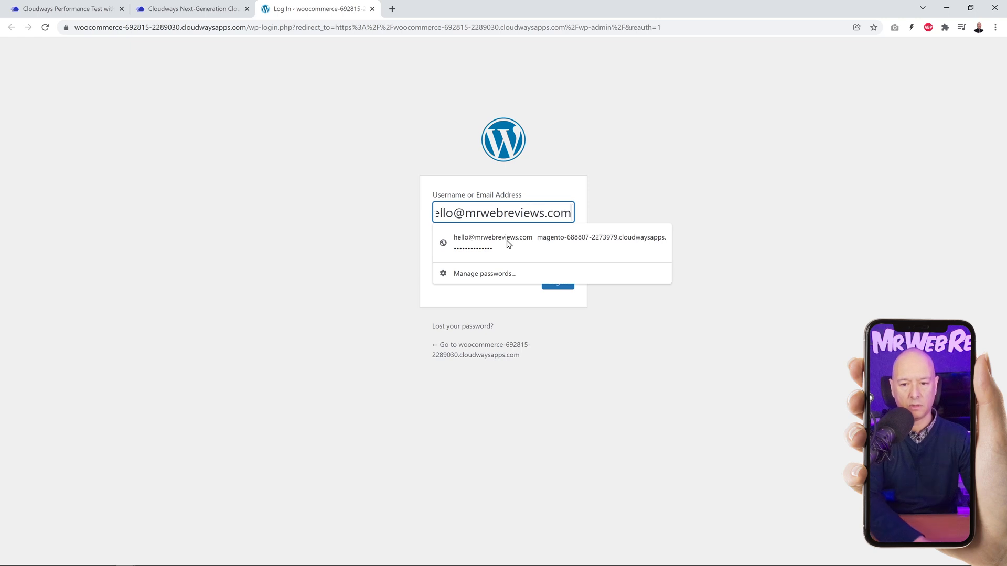
key("Tab")
left_click(189, 9)
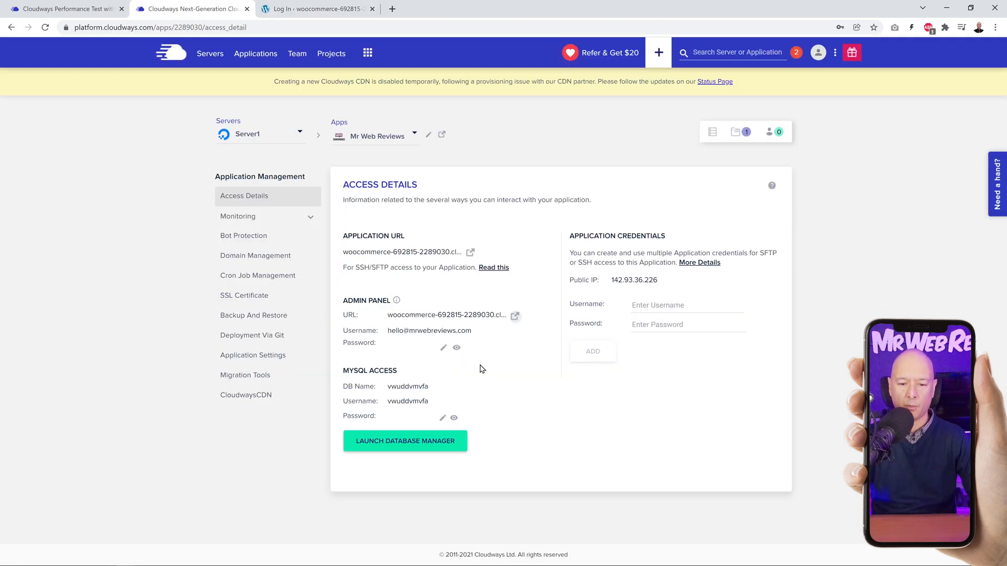
left_click(404, 349)
left_click(320, 8)
left_click(461, 255)
key("ctrl+v")
left_click(557, 286)
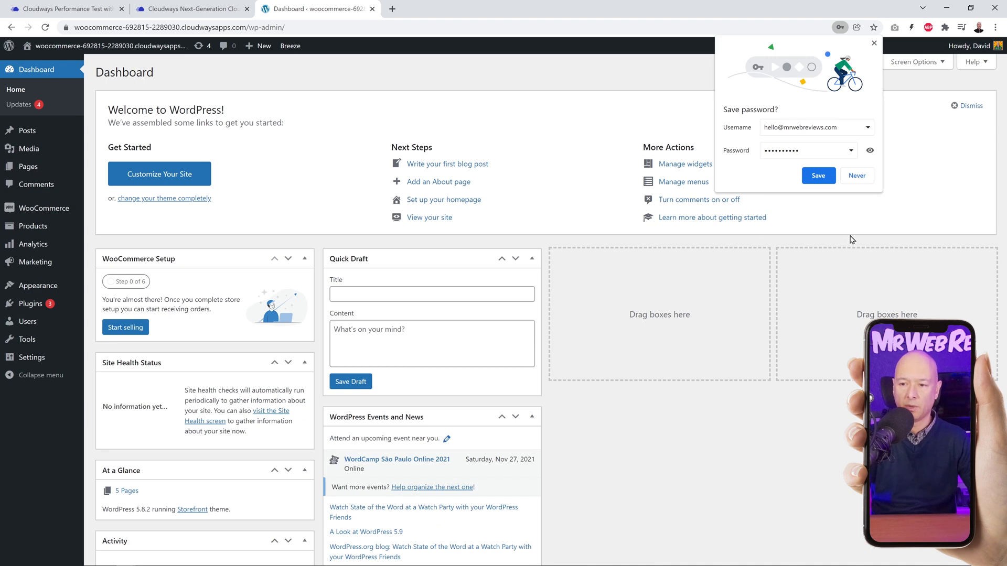
left_click(874, 43)
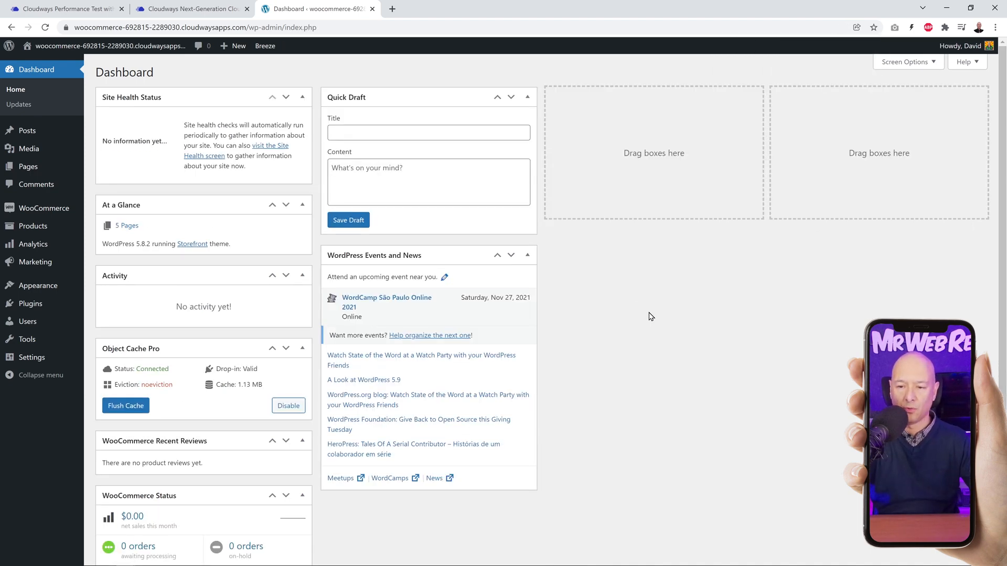
Step: Increase the browser's page zoom by two levels for the WordPress dashboard
left_click(995, 27)
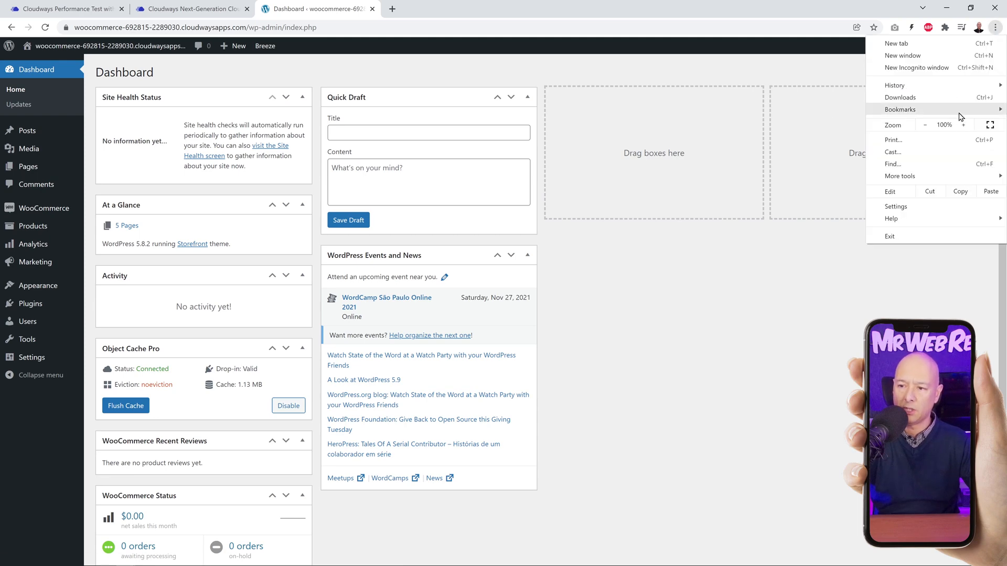
left_click(963, 125)
left_click(963, 125)
left_click(716, 297)
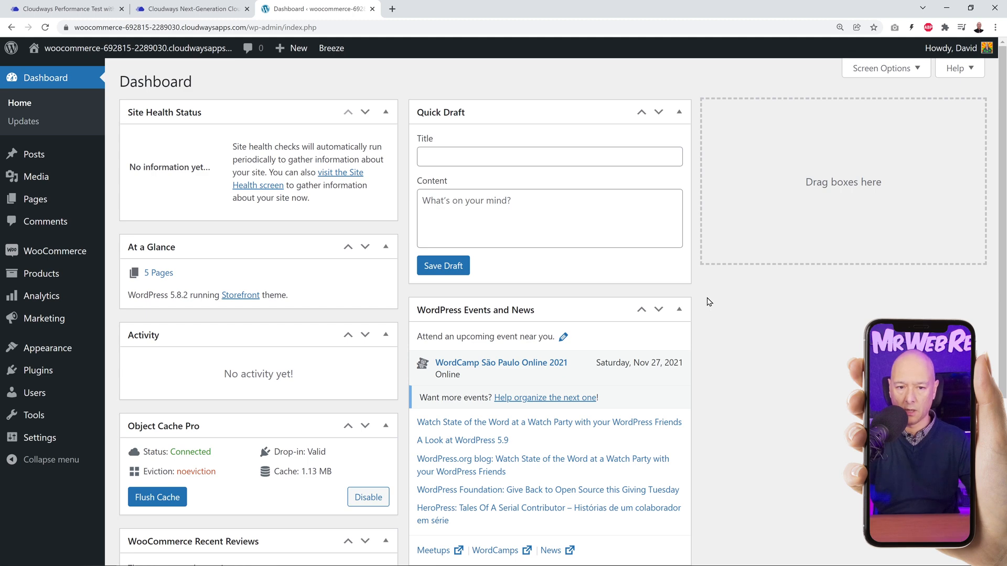
Step: Find Astra among the popular WordPress themes, then install and activate it
mouse_move(48, 345)
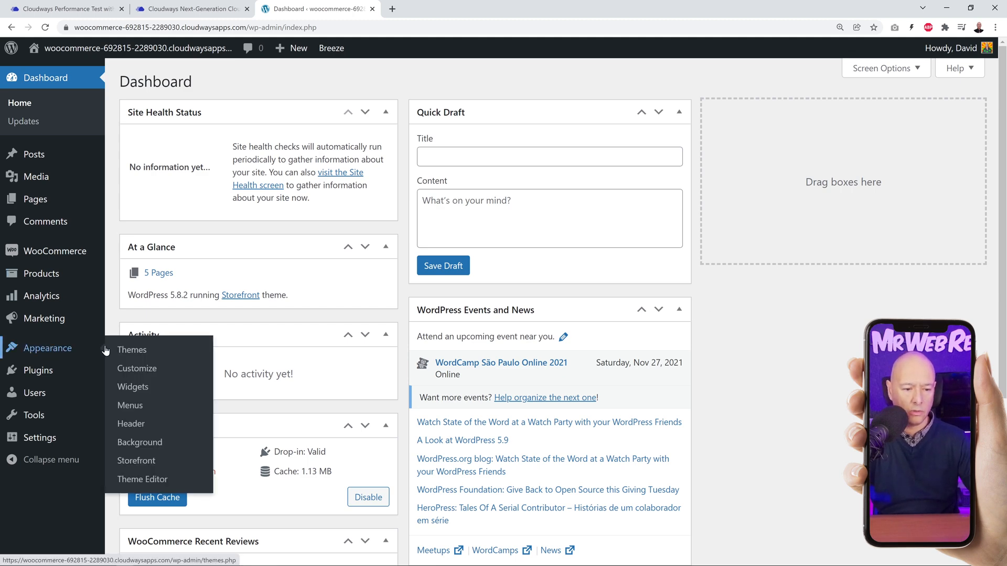
left_click(129, 350)
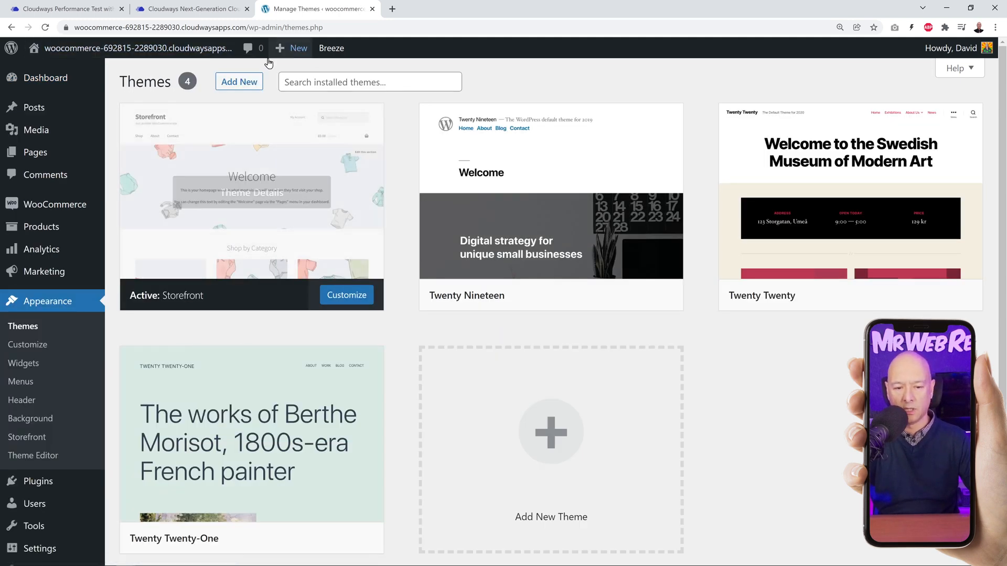
left_click(239, 82)
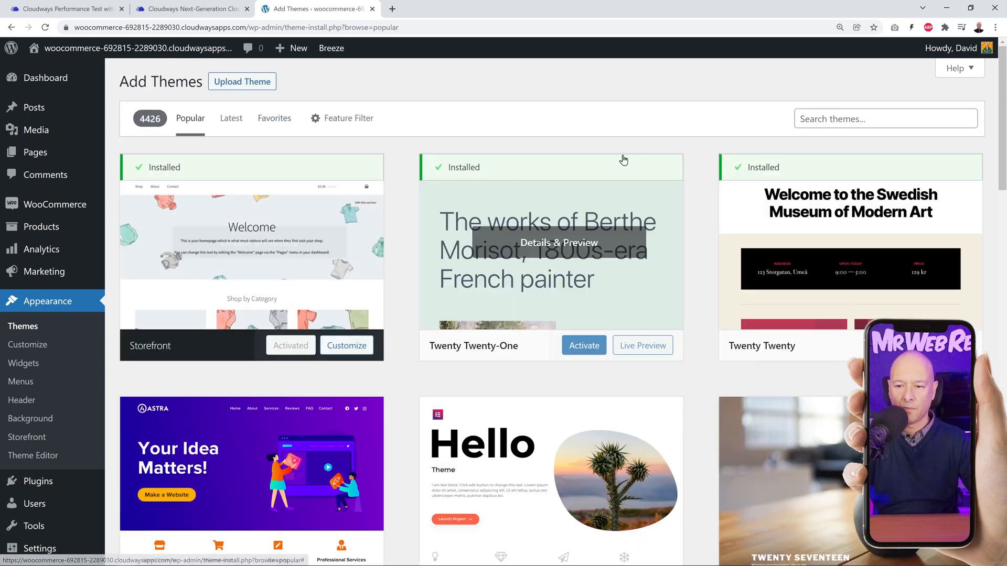
left_click(821, 119)
scroll(250, 272, "down", 3)
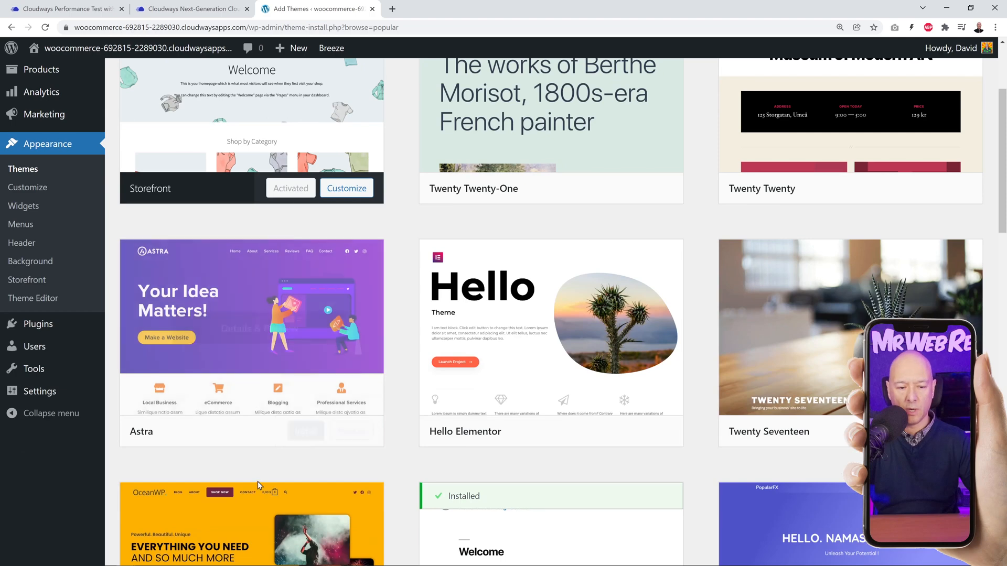
left_click(304, 431)
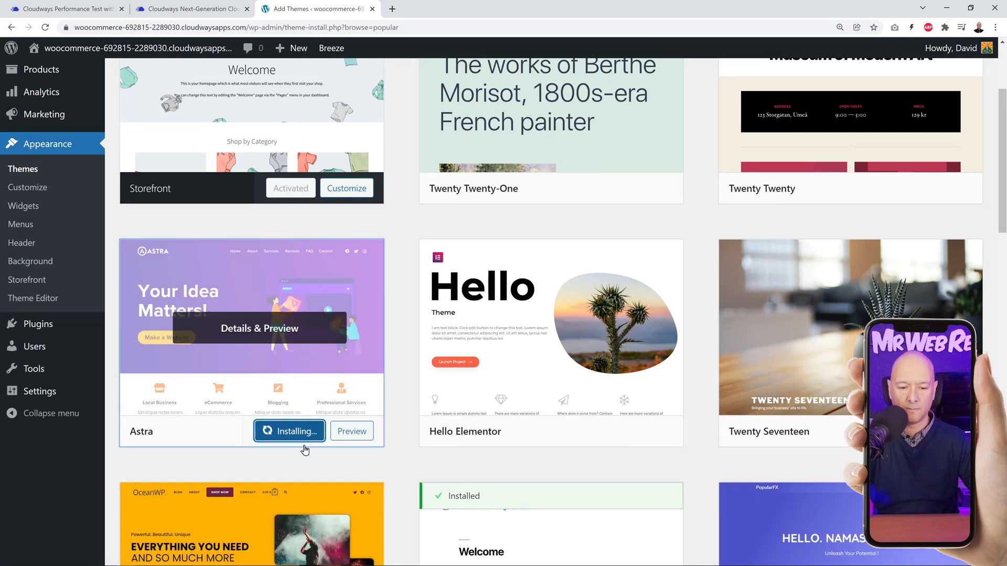
left_click(285, 431)
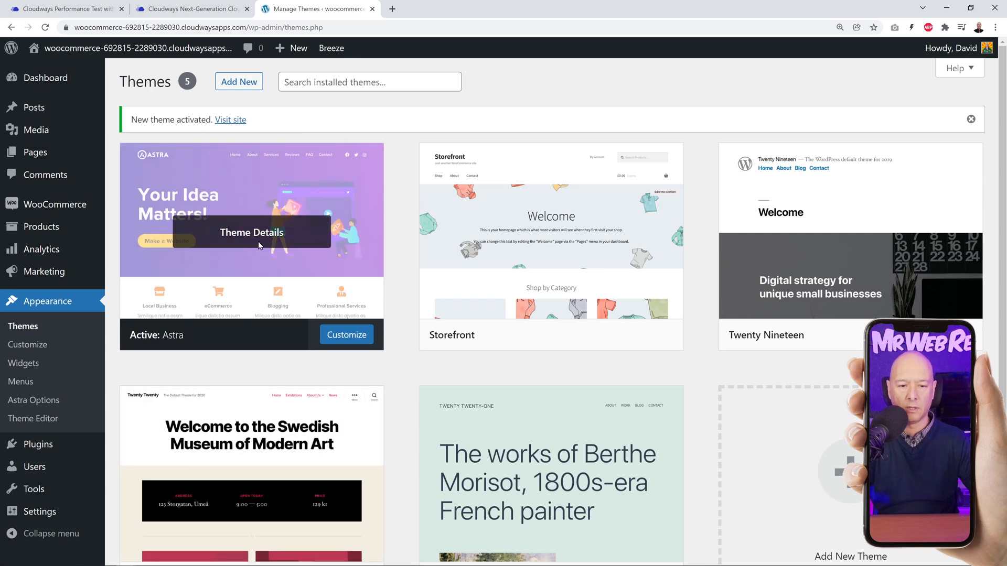
Step: Set up Starter Templates from the Astra options and choose Elementor as the page builder
left_click(258, 242)
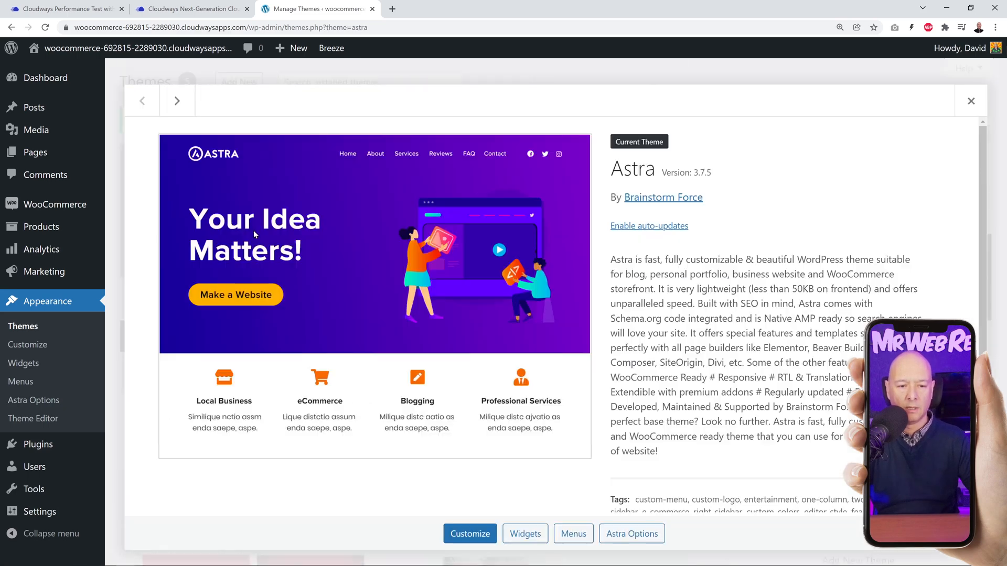
left_click(632, 534)
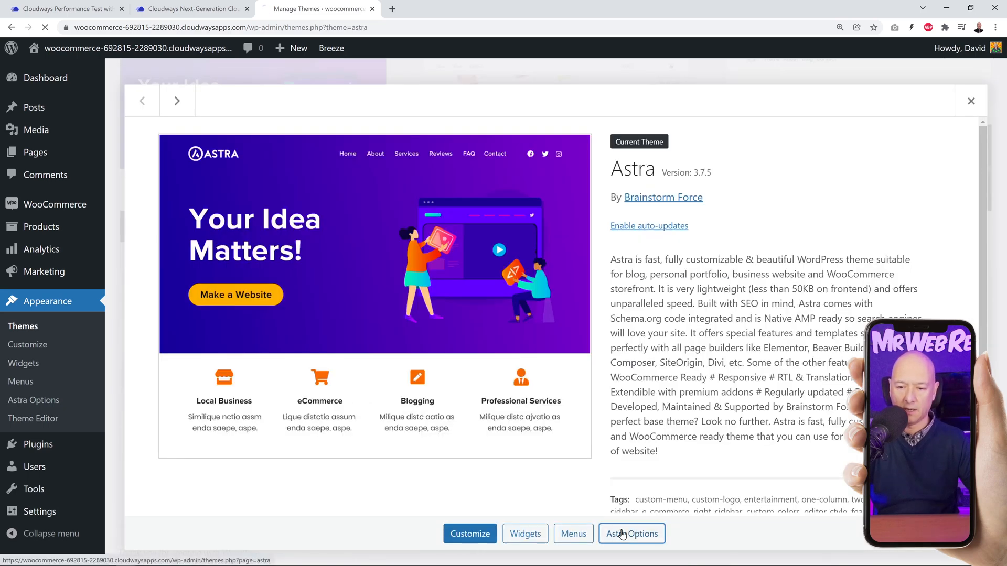
left_click(699, 377)
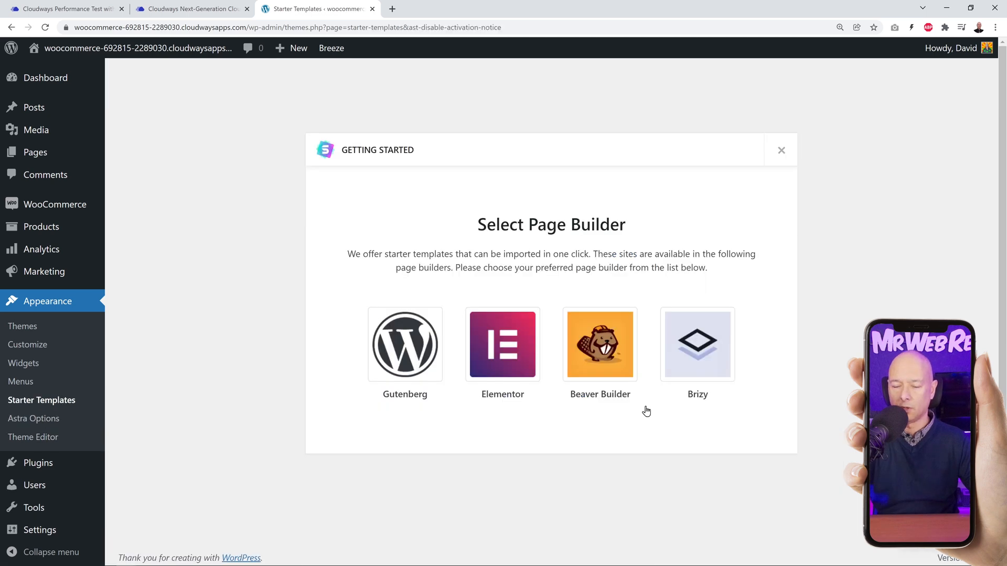
left_click(506, 368)
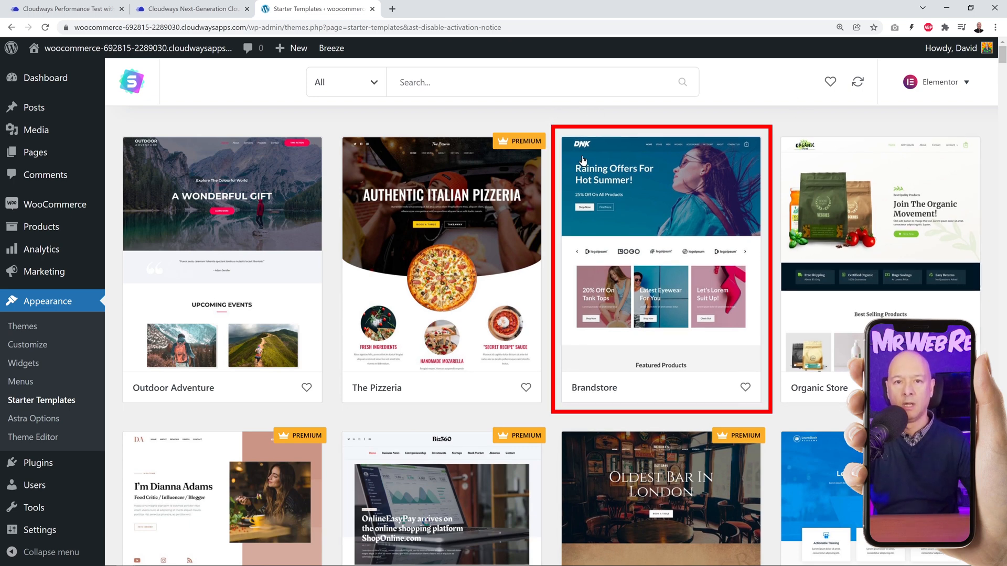
Step: Import the complete Brandstore site, giving the WordPress level as Expert and the website's purpose as My client
left_click(649, 271)
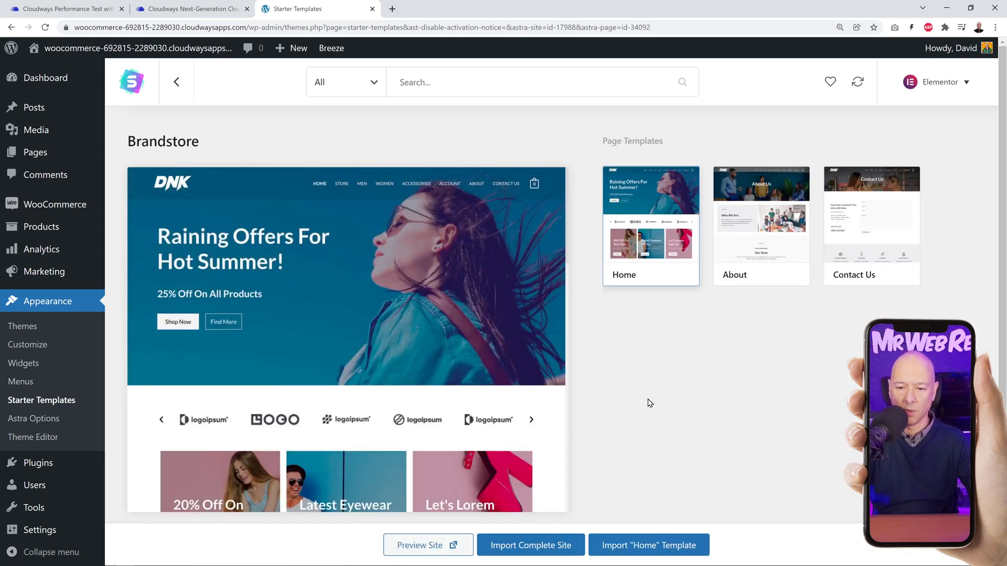
left_click(522, 543)
left_click(467, 290)
left_click(449, 342)
left_click(556, 283)
left_click(556, 330)
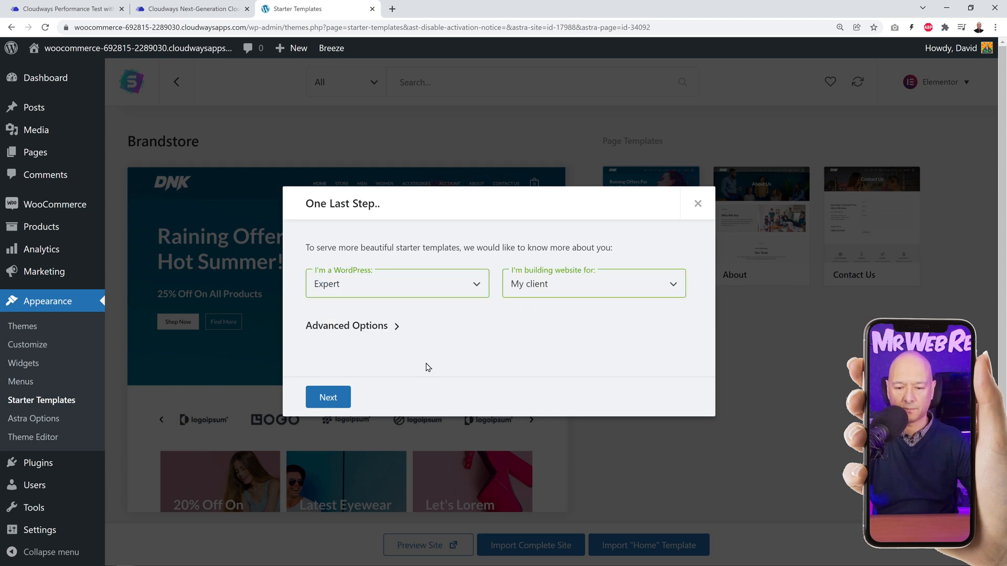
left_click(323, 402)
left_click(498, 379)
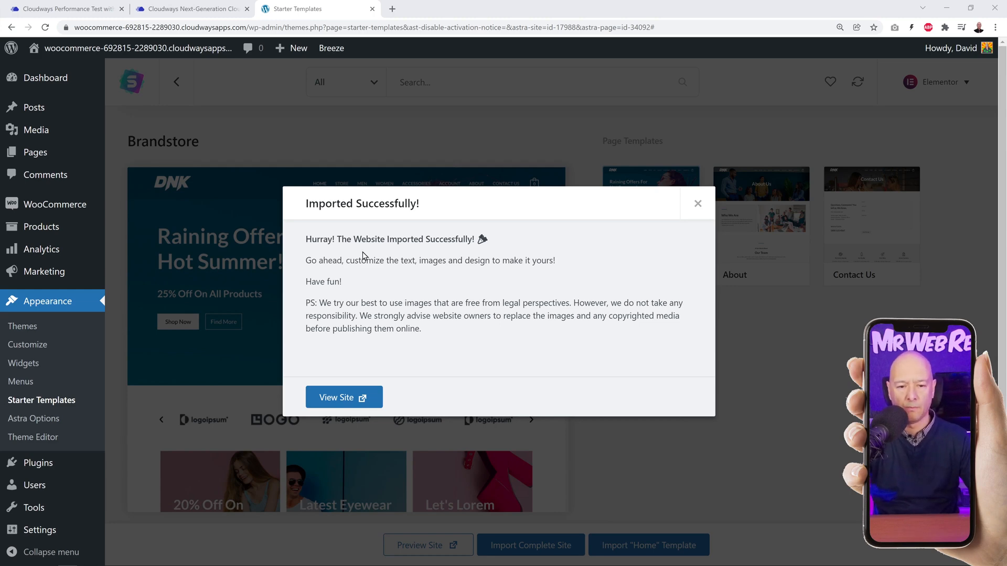
Step: Dismiss the import confirmation and open the imported store's homepage in a new browser tab to review its sections
left_click(697, 203)
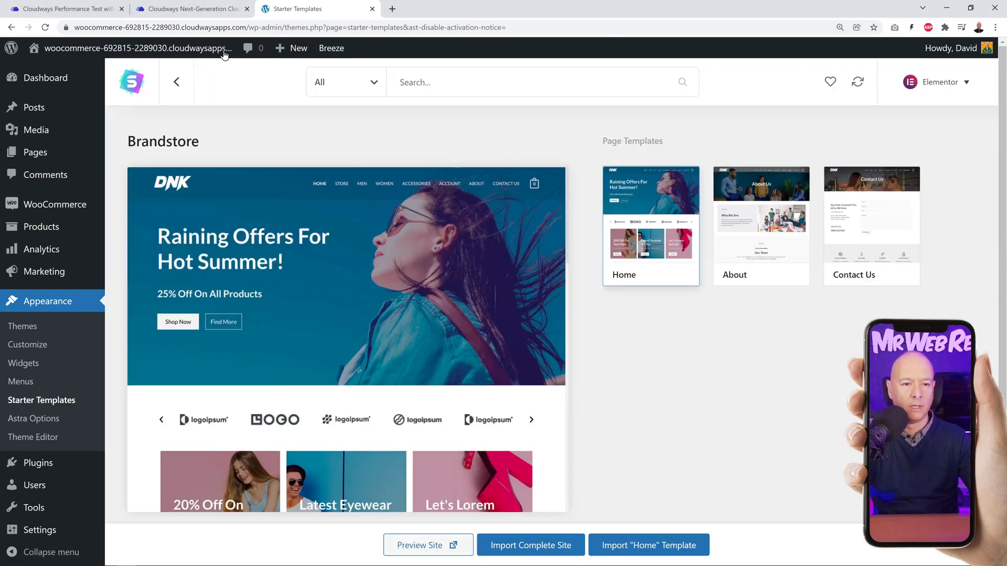
right_click(57, 70)
left_click(89, 76)
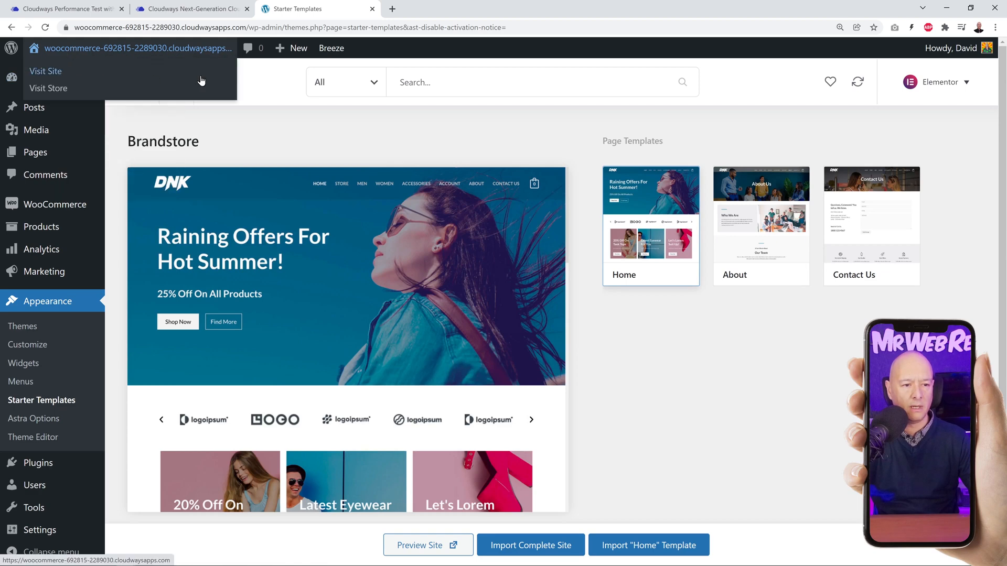
left_click(408, 13)
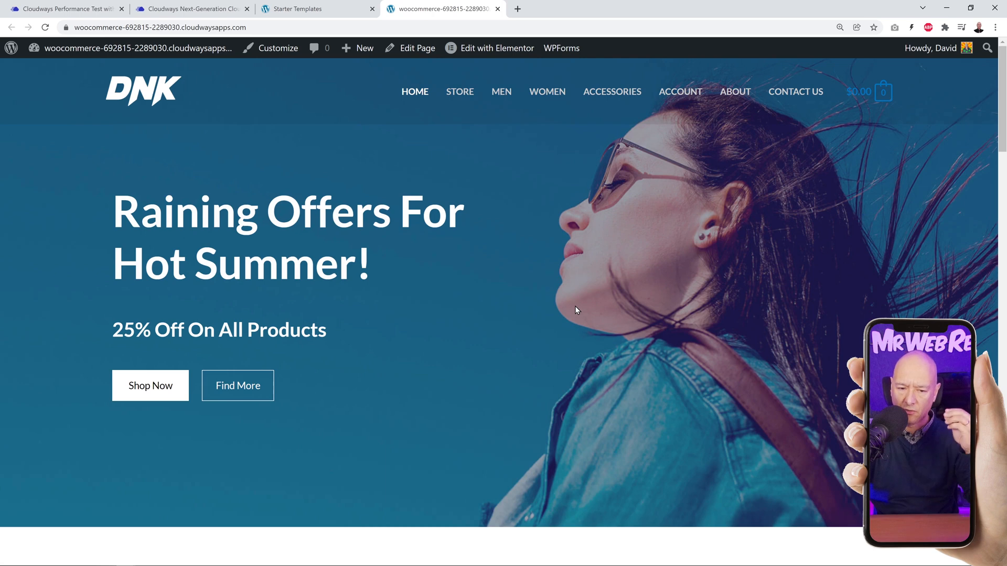
scroll(708, 306, "down", 12)
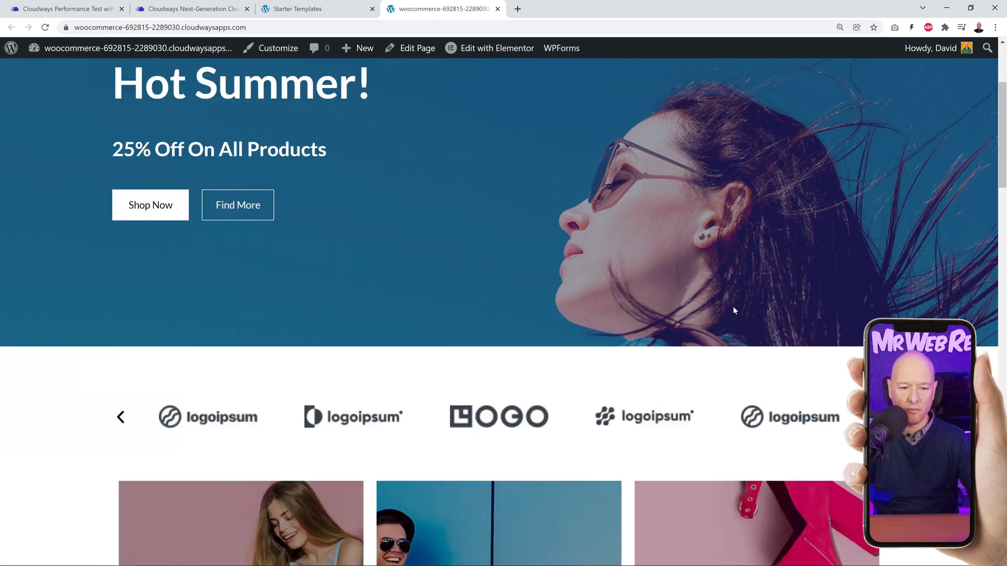
scroll(503, 309, "down", 10)
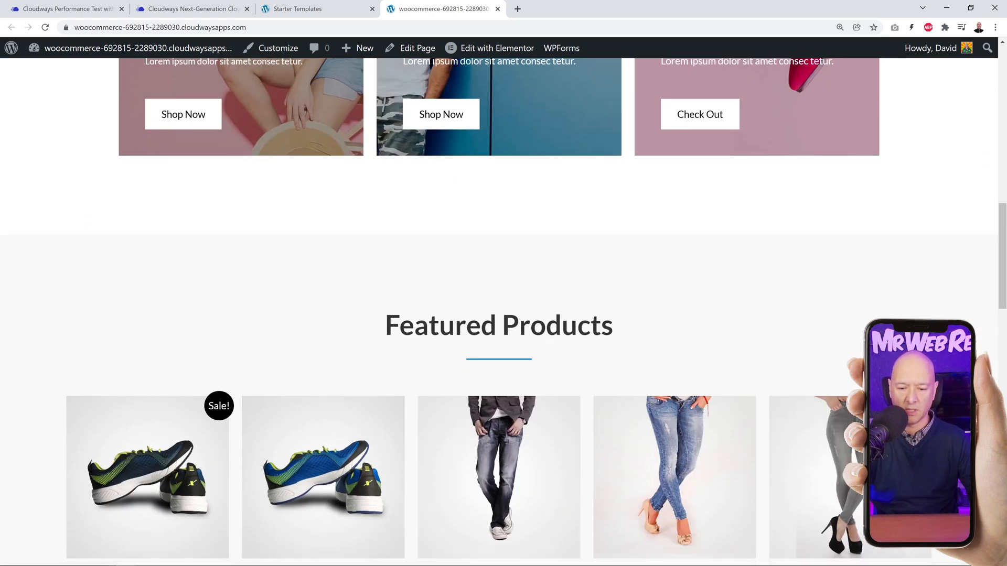
scroll(504, 310, "down", 12)
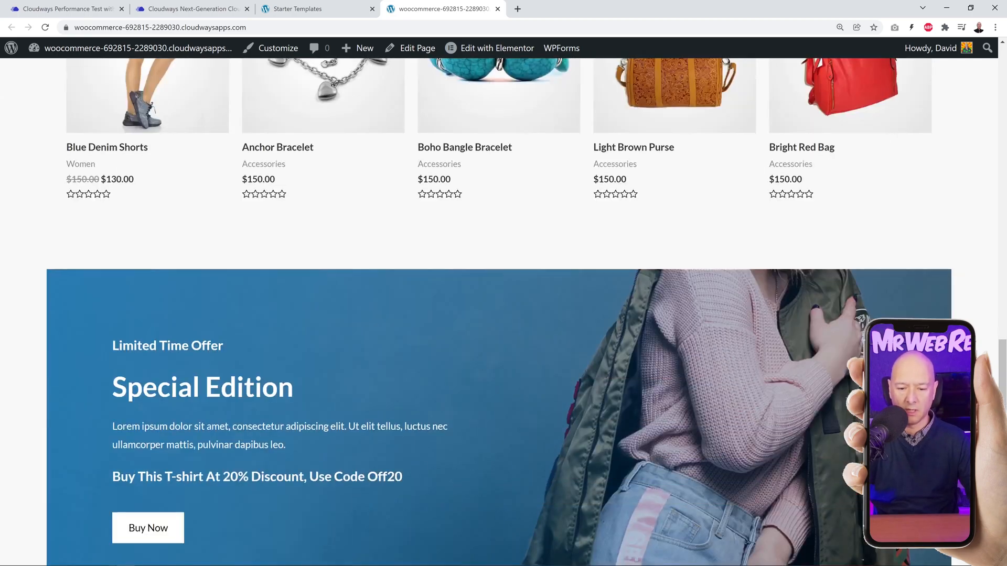
scroll(504, 310, "up", 6)
scroll(503, 310, "up", 20)
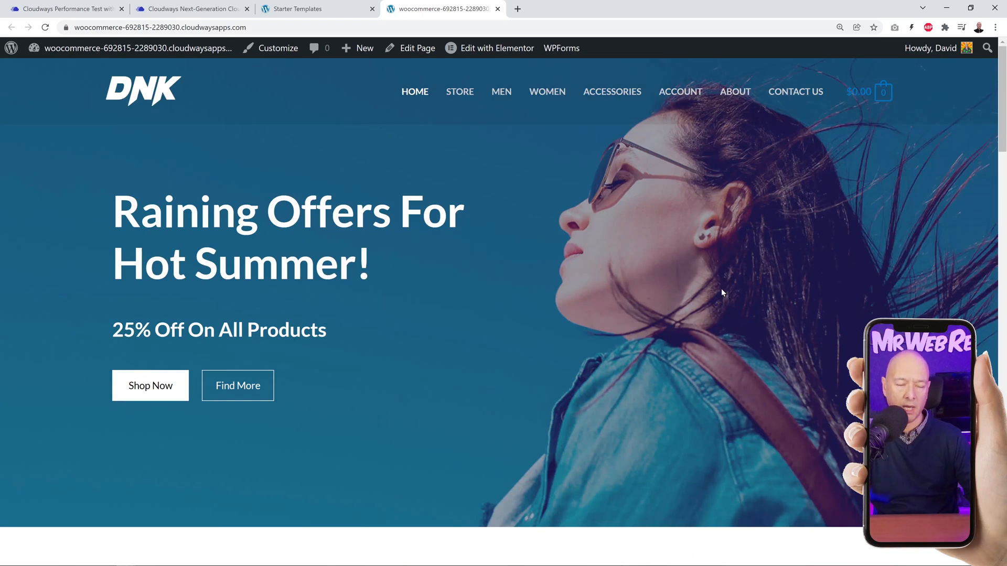
Step: Copy the store homepage's URL and analyze it with PageSpeed Insights
left_click(261, 28)
key("ctrl+c")
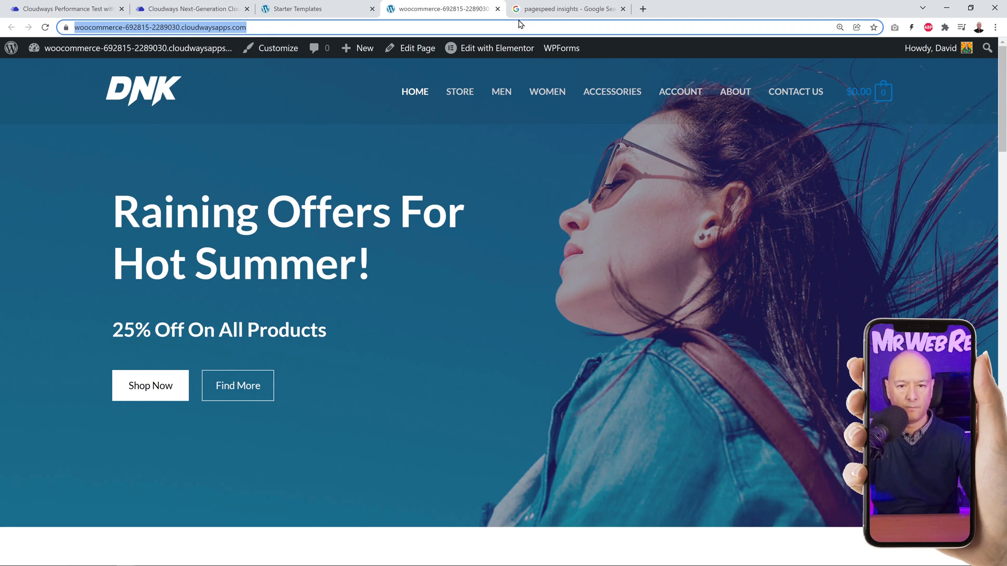
left_click(545, 11)
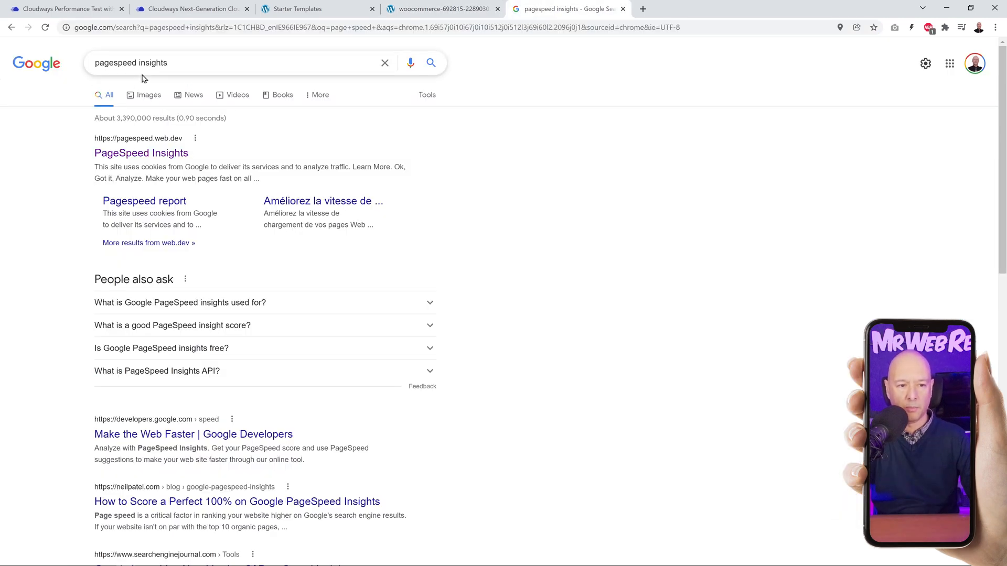
left_click(171, 158)
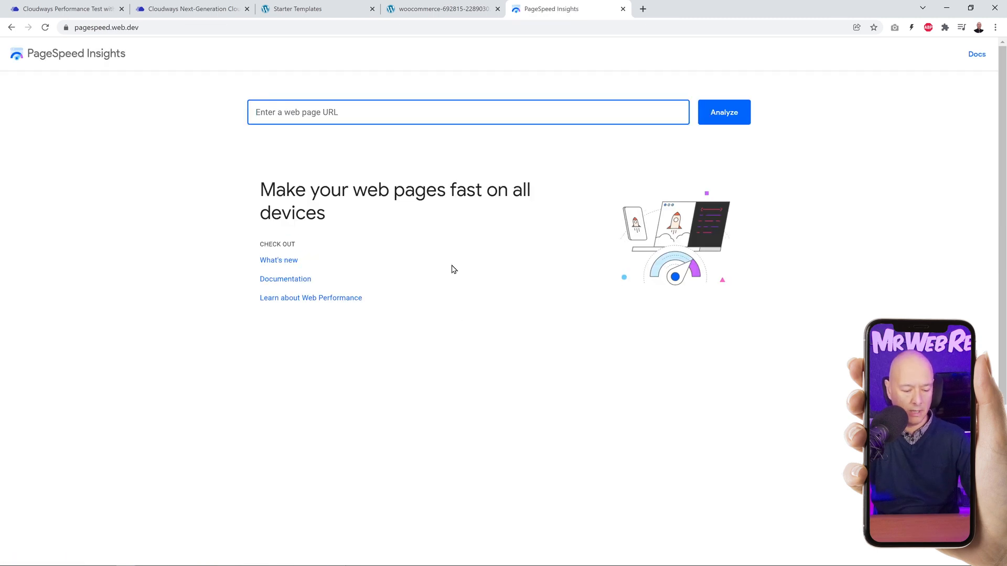
key("ctrl+v")
left_click(730, 113)
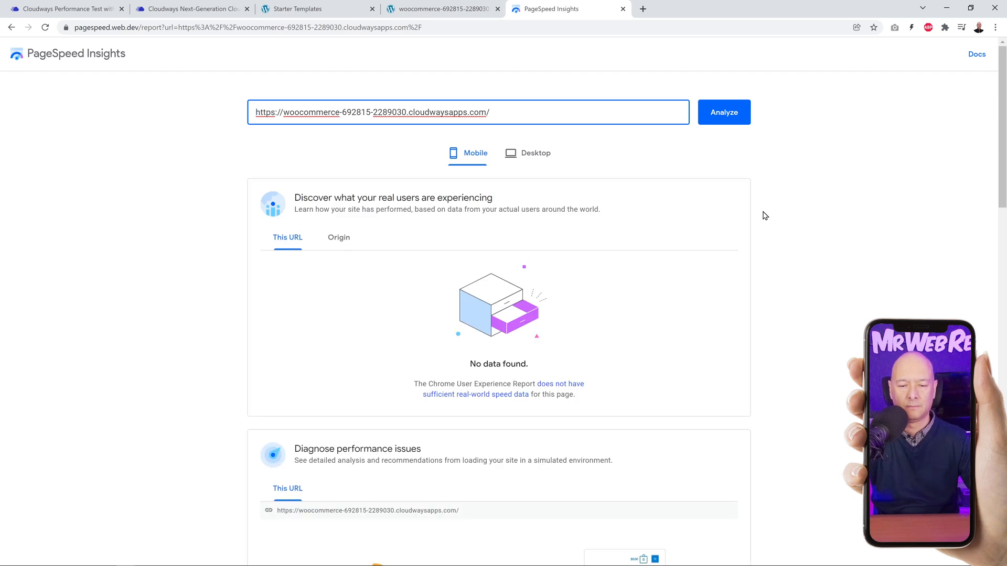
Step: Examine the mobile and desktop performance results in the PageSpeed report, and close the report
scroll(873, 242, "down", 4)
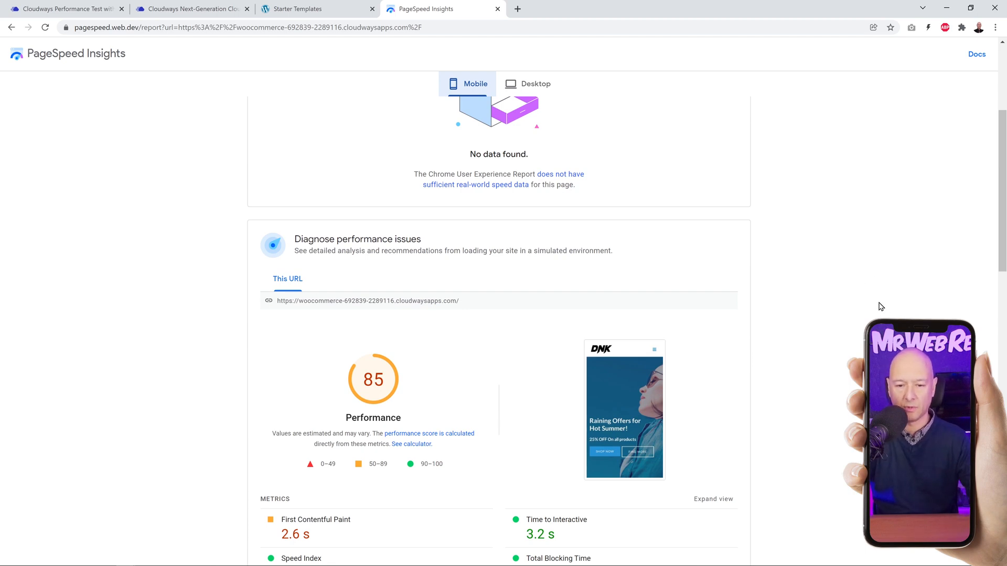
scroll(881, 307, "up", 1)
left_click(546, 88)
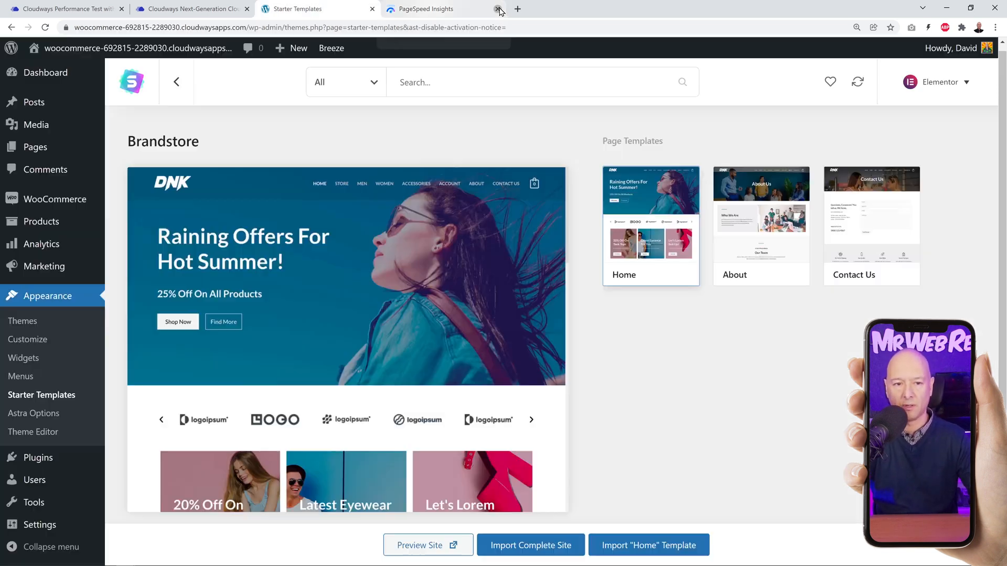
left_click(497, 9)
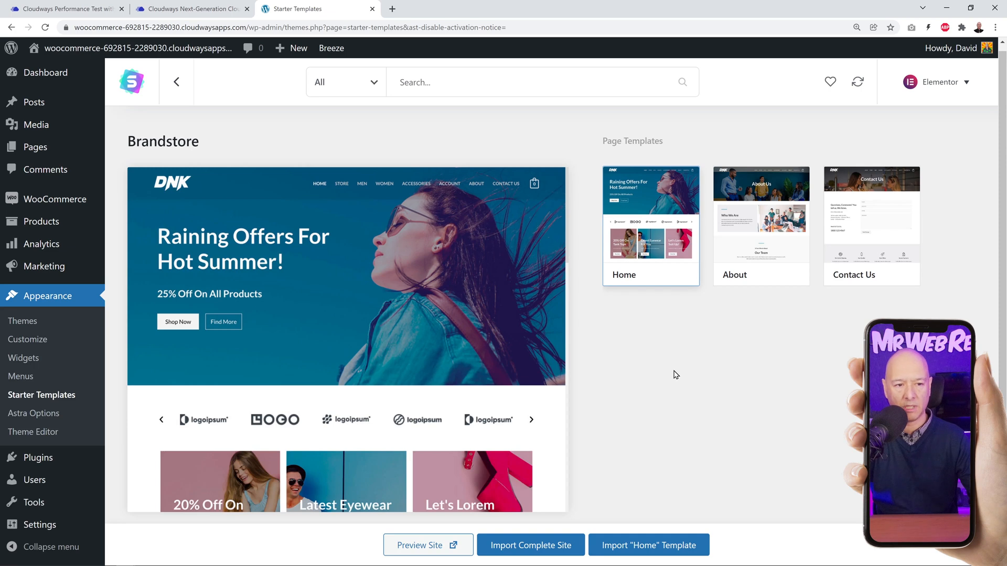
Step: Open the list of installed WordPress plugins and read the description of the Breeze cache plugin
left_click(43, 466)
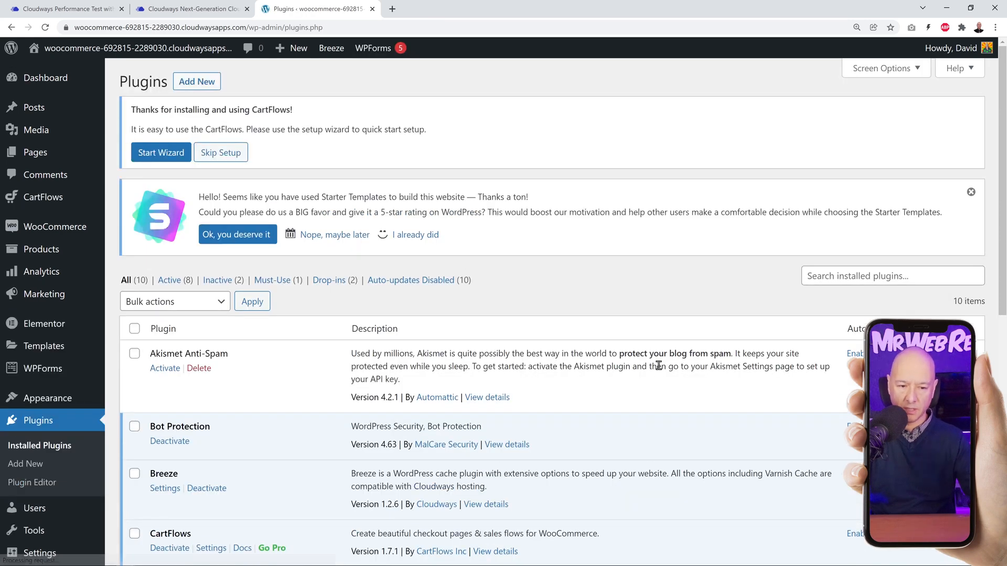
scroll(575, 354, "down", 3)
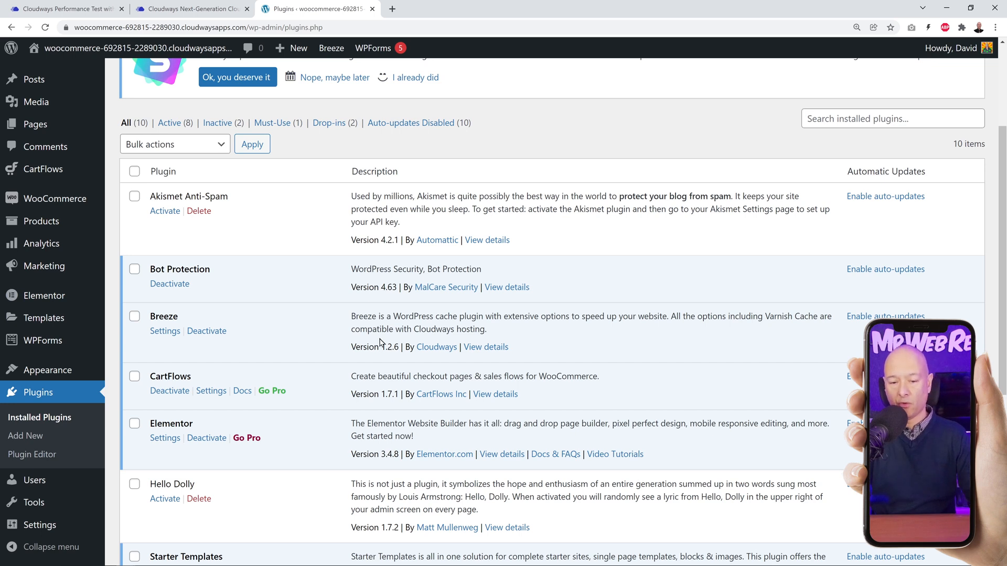
left_click_drag(354, 330, 493, 330)
left_click(514, 338)
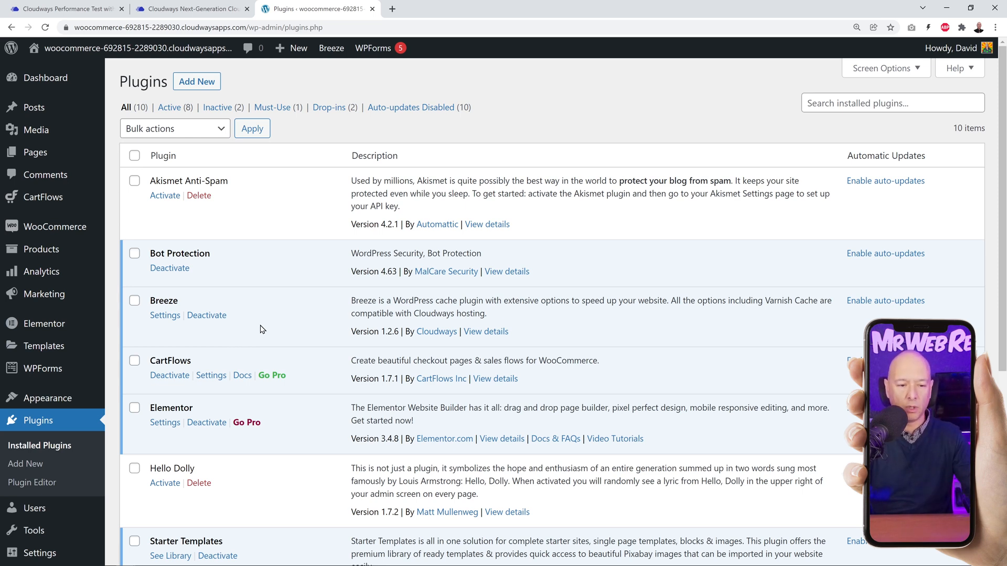
Step: Switch to the Cloudways performance test page and examine the visitor numbers chart comparing Kinsta, WPEngine and Cloudways
left_click(116, 10)
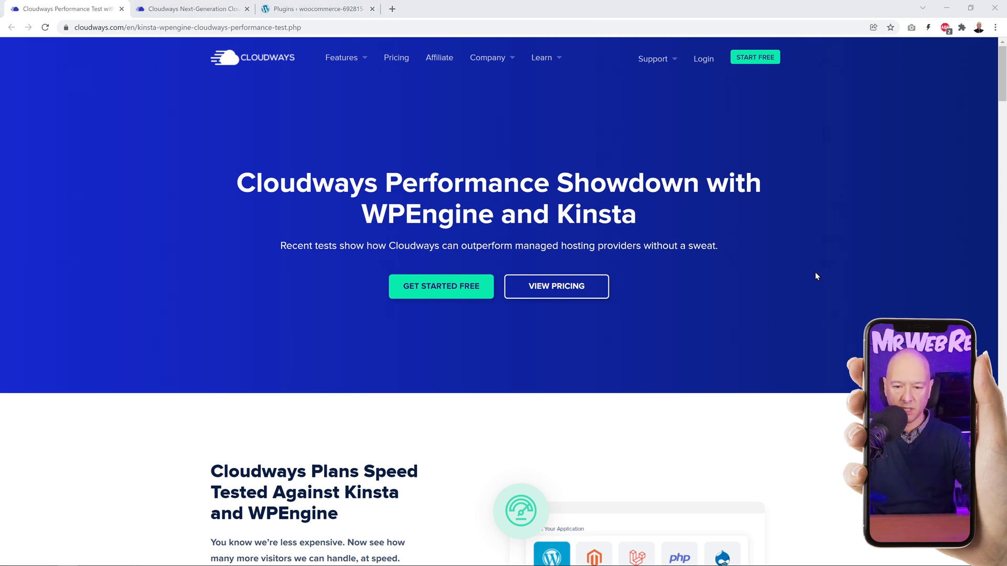
scroll(842, 278, "down", 5)
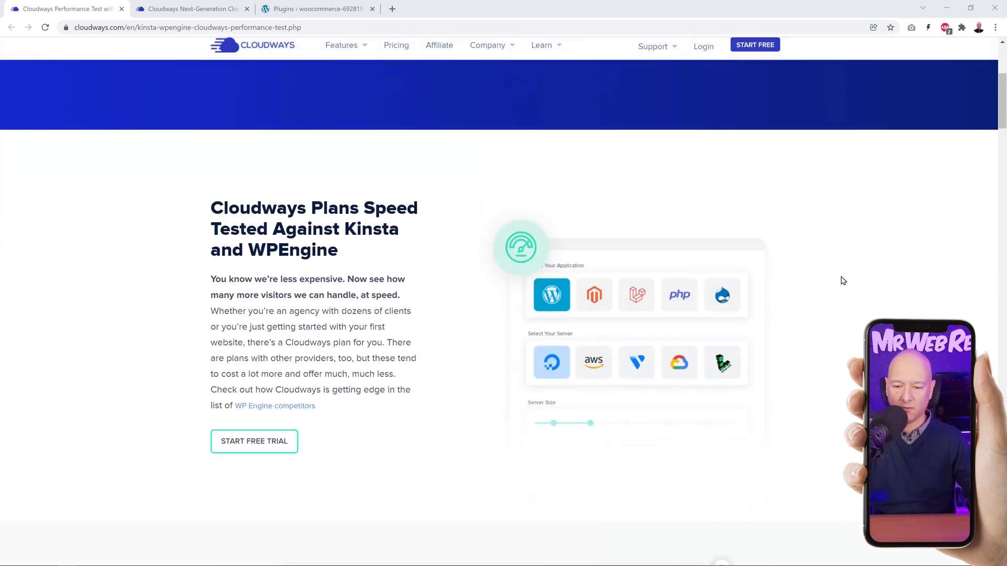
scroll(843, 281, "down", 10)
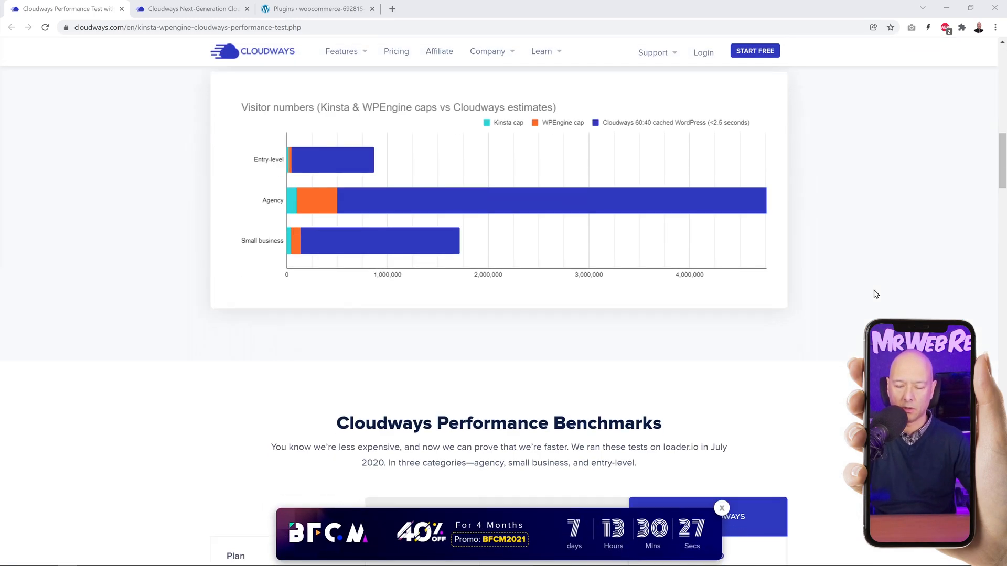
mouse_move(305, 200)
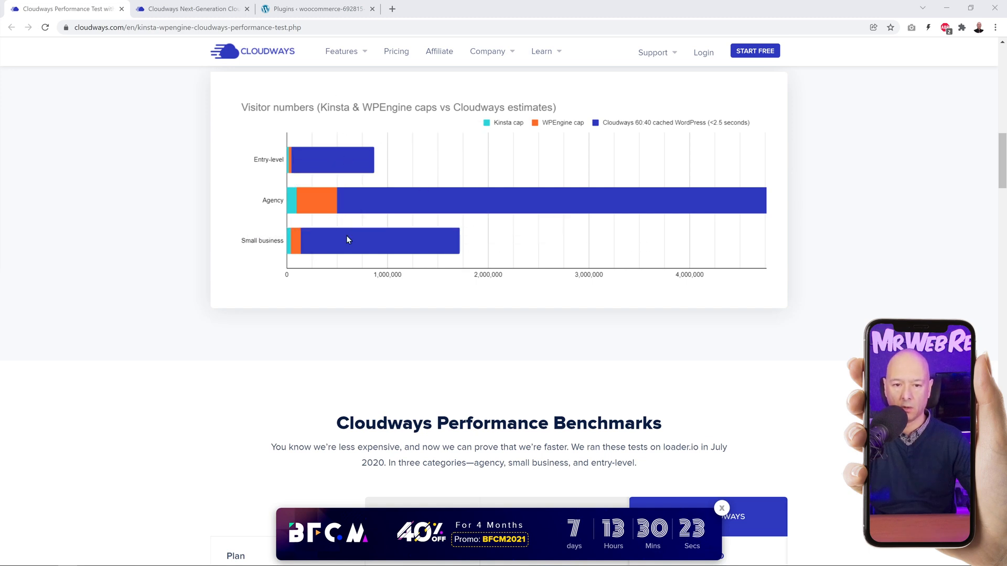
Step: Compare cost, response time, response count and bandwidth of Kinsta, WPEngine and Cloudways in the performance benchmarks table
scroll(881, 283, "down", 3)
scroll(887, 294, "down", 4)
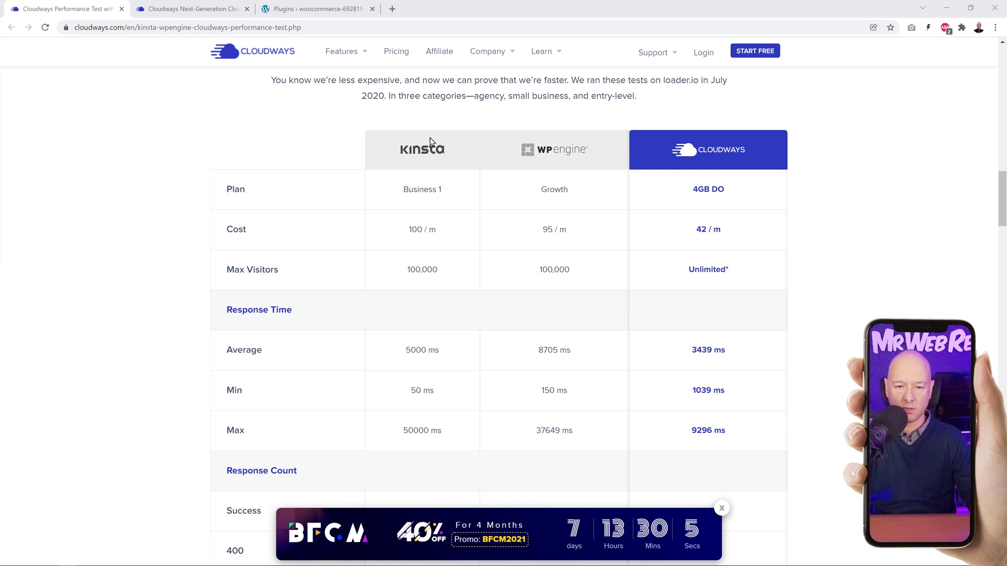
scroll(734, 291, "down", 1)
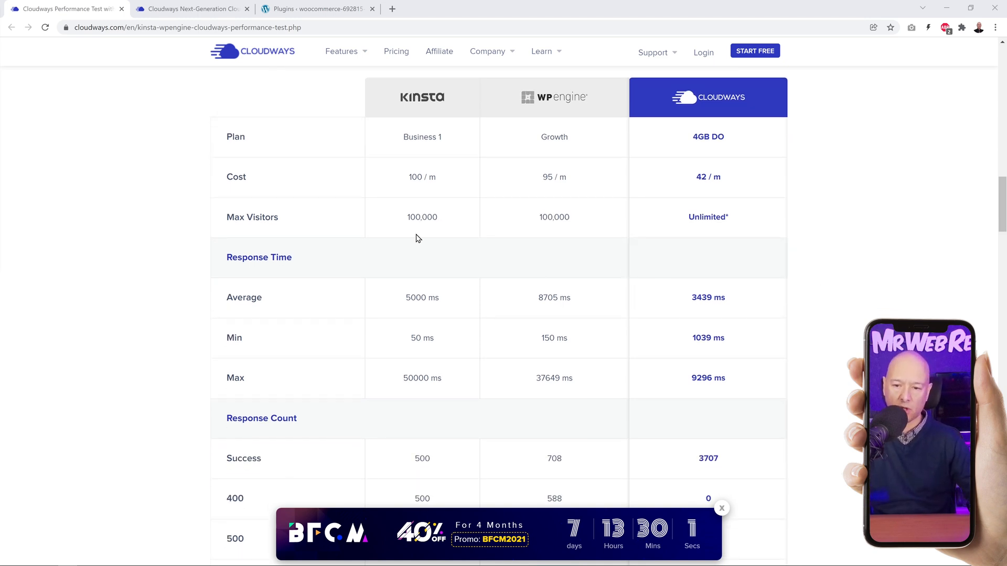
scroll(837, 240, "down", 2)
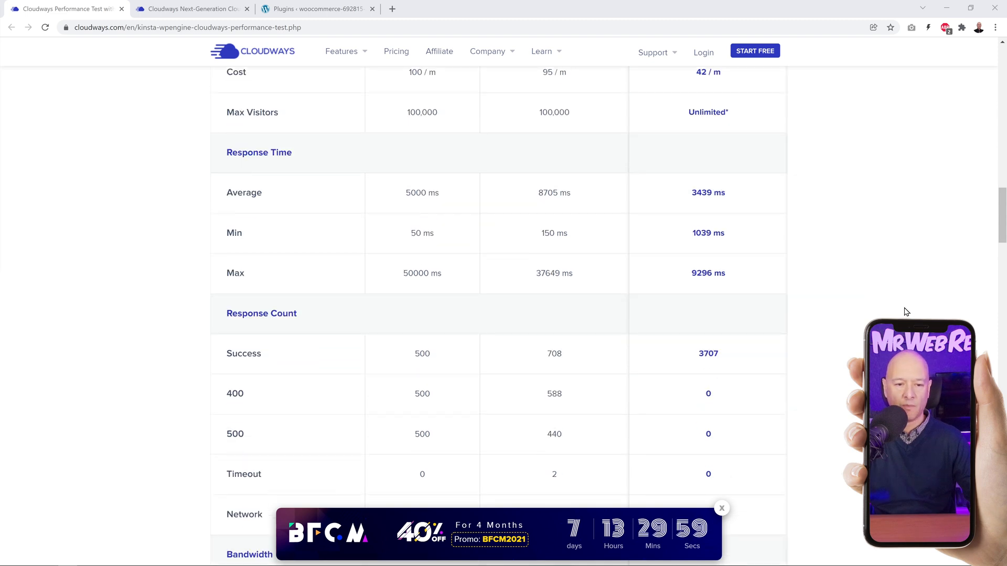
scroll(888, 315, "down", 1)
scroll(758, 322, "down", 2)
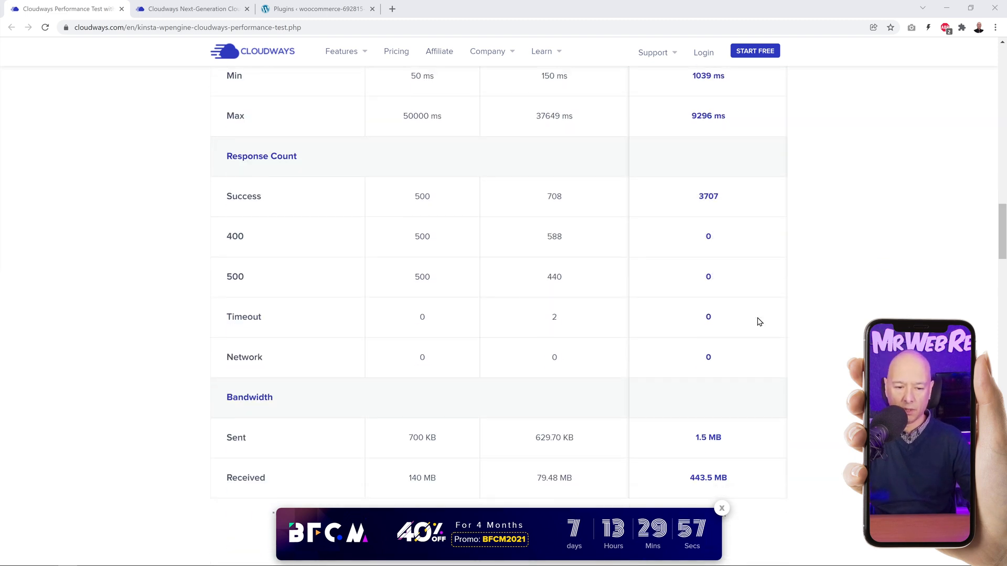
scroll(758, 321, "down", 1)
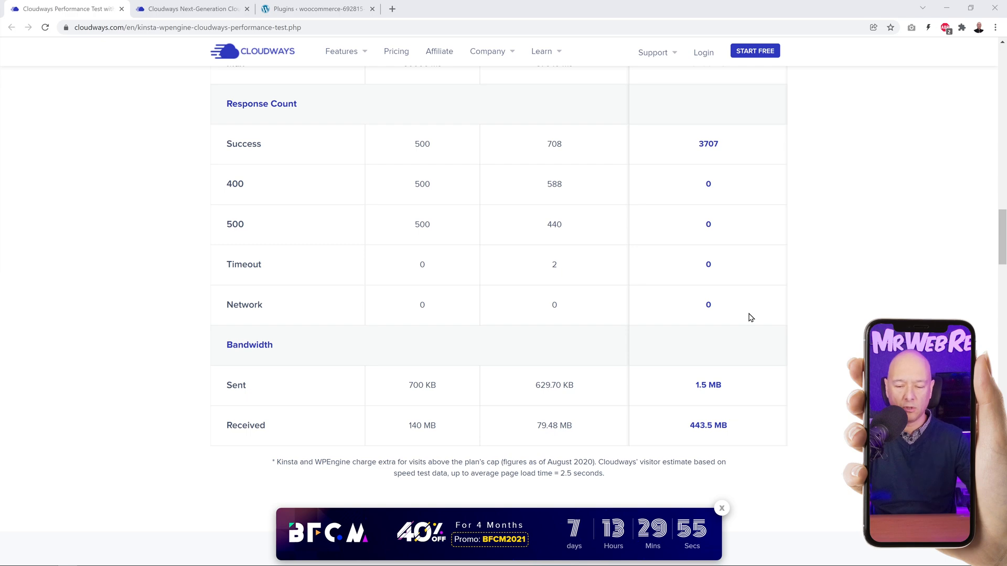
Step: Compare the agency-level and small business plans of Kinsta, WPEngine and Cloudways on cost, storage, bandwidth, visits and sites
scroll(751, 318, "down", 4)
scroll(750, 318, "down", 7)
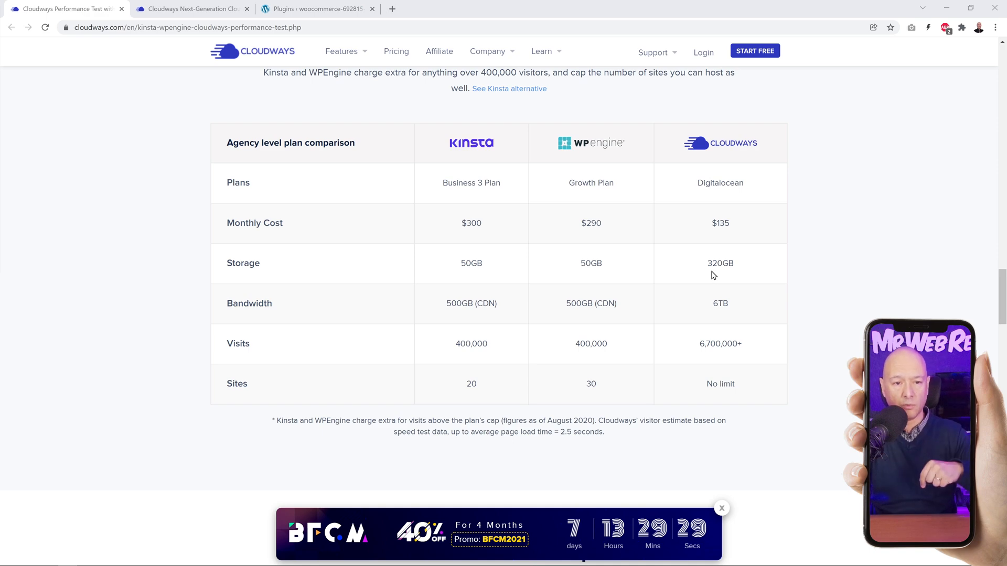
scroll(739, 280, "down", 5)
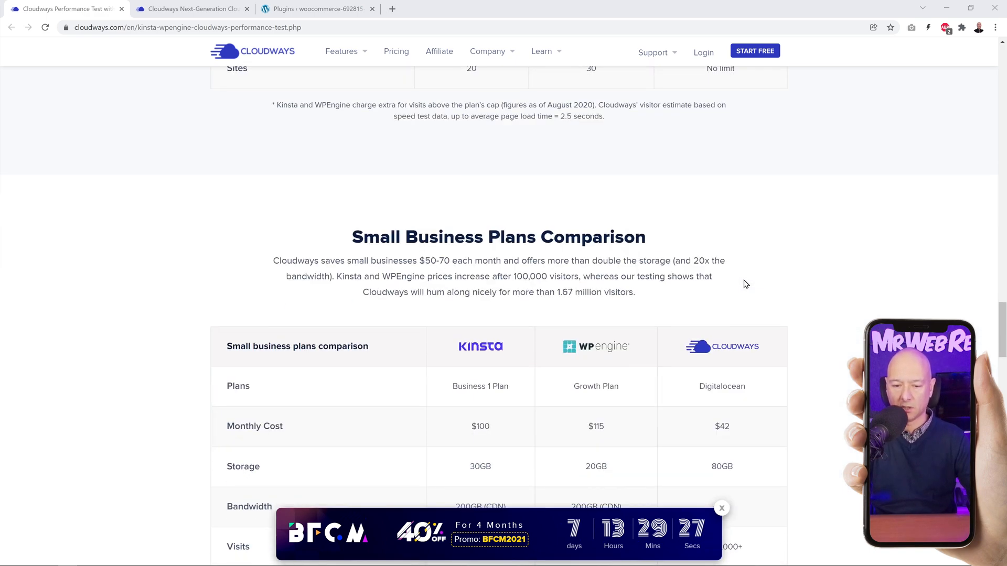
scroll(746, 283, "down", 3)
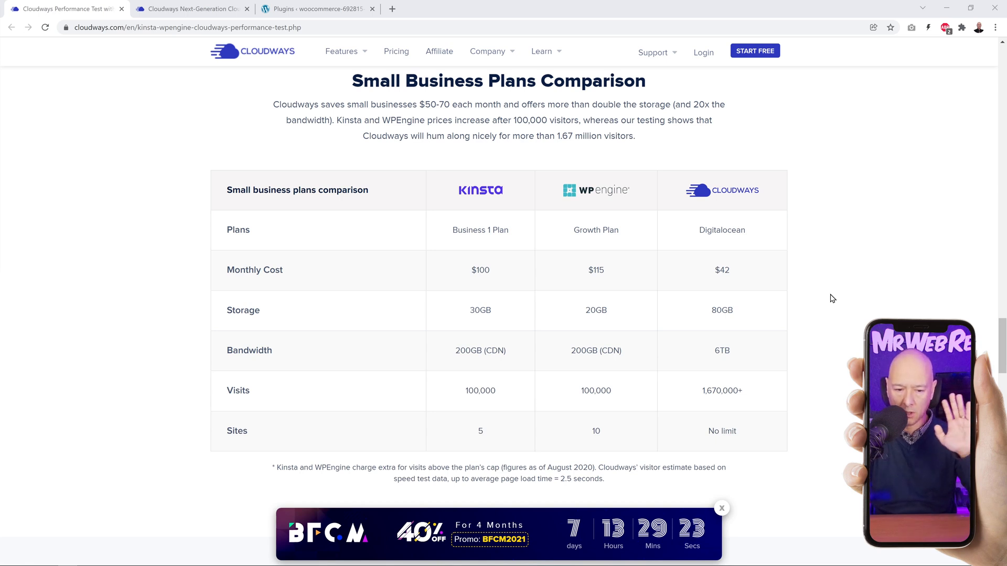
Step: View the WooCommerce application's access details in Cloudways and return to the store's homepage
left_click(143, 12)
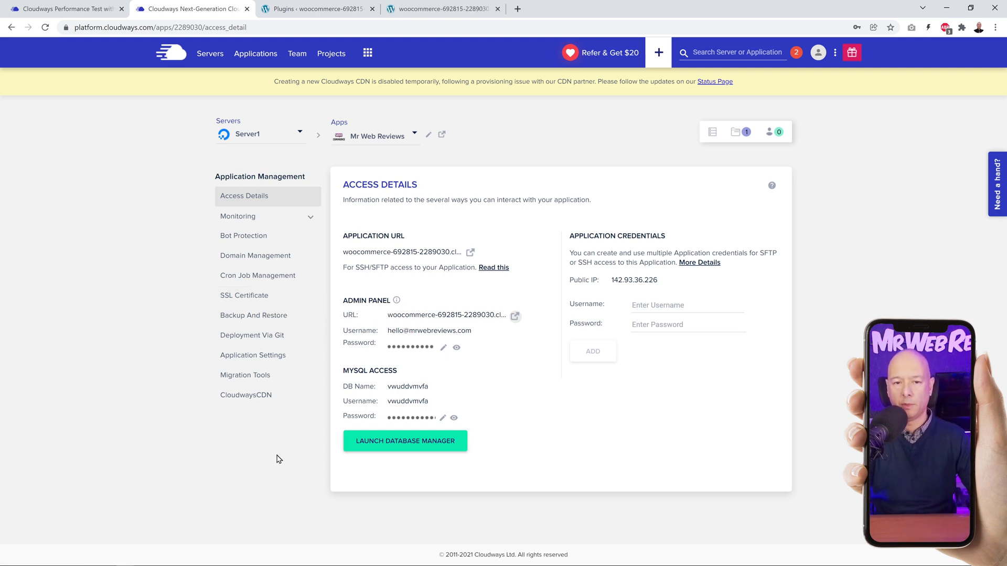
left_click(448, 10)
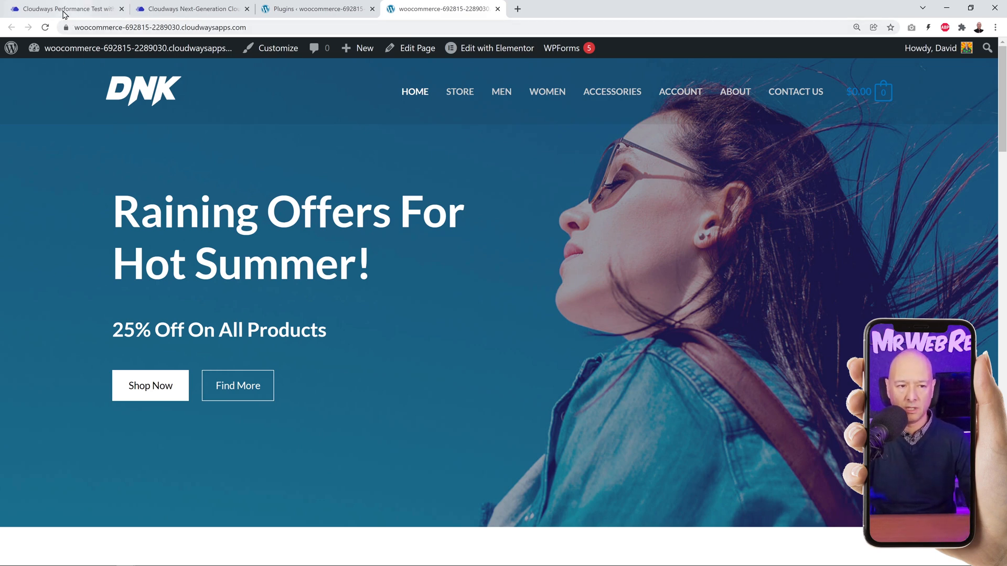
mouse_move(81, 43)
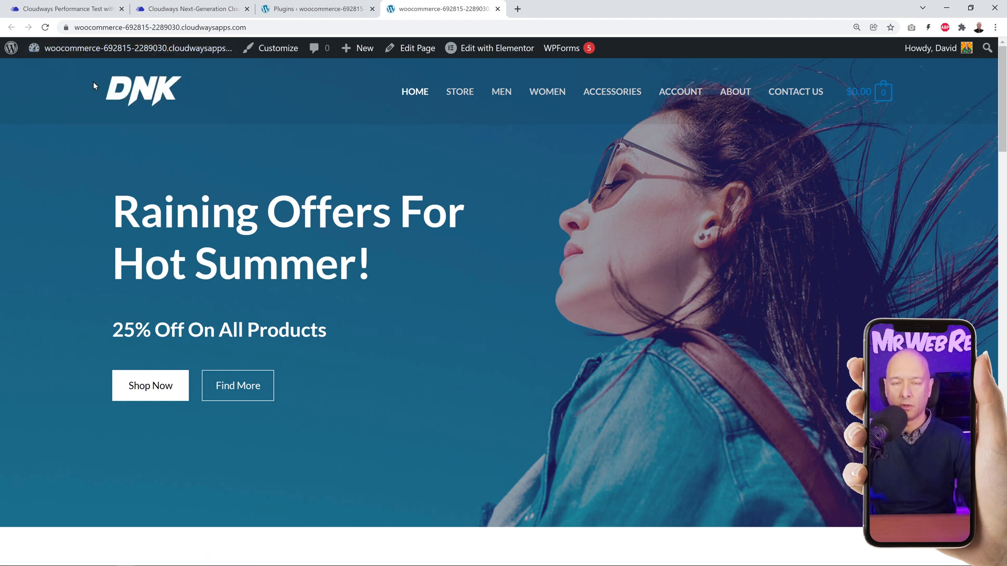
Step: Download the WordPress migration plugin from the Cloudways application's migration tools, saving it over bv-cloudways-automated-migration (1).zip in Downloads
left_click(191, 8)
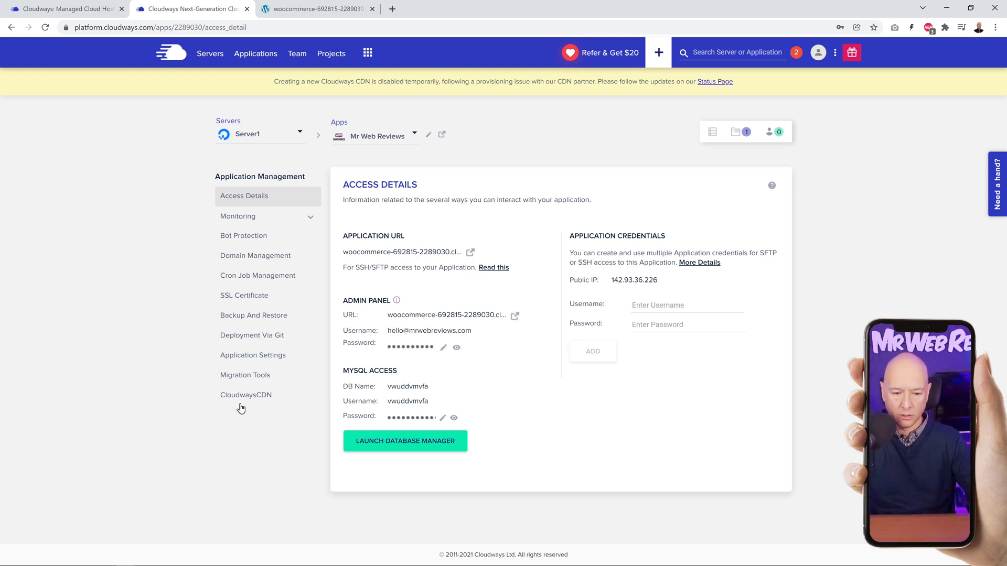
left_click(235, 386)
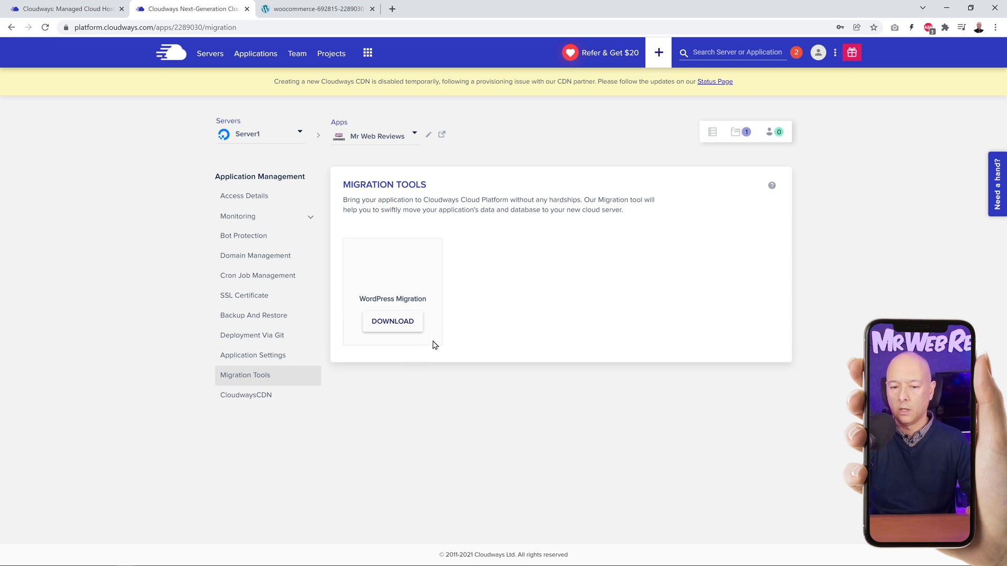
left_click(408, 333)
left_click(137, 110)
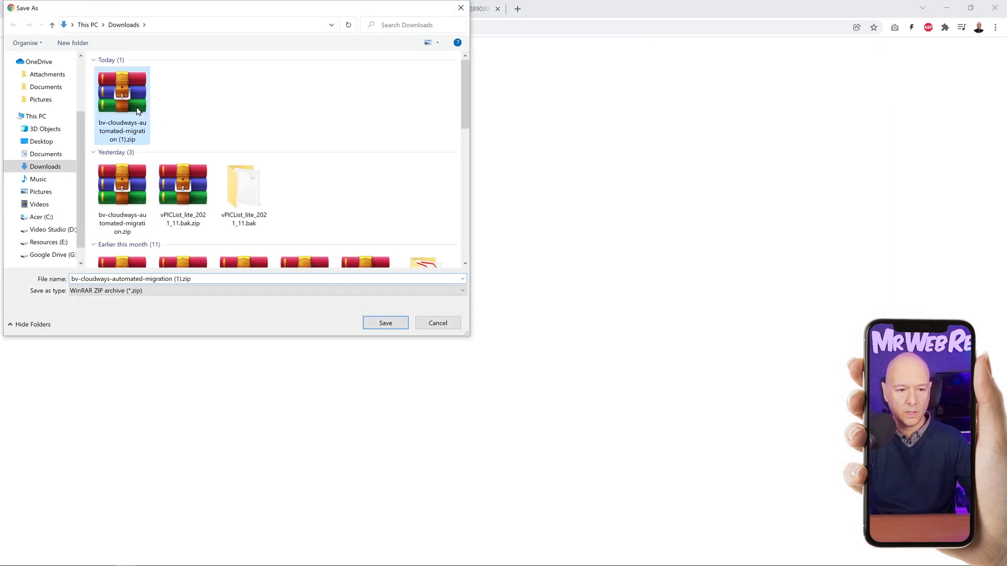
left_click(387, 323)
left_click(540, 295)
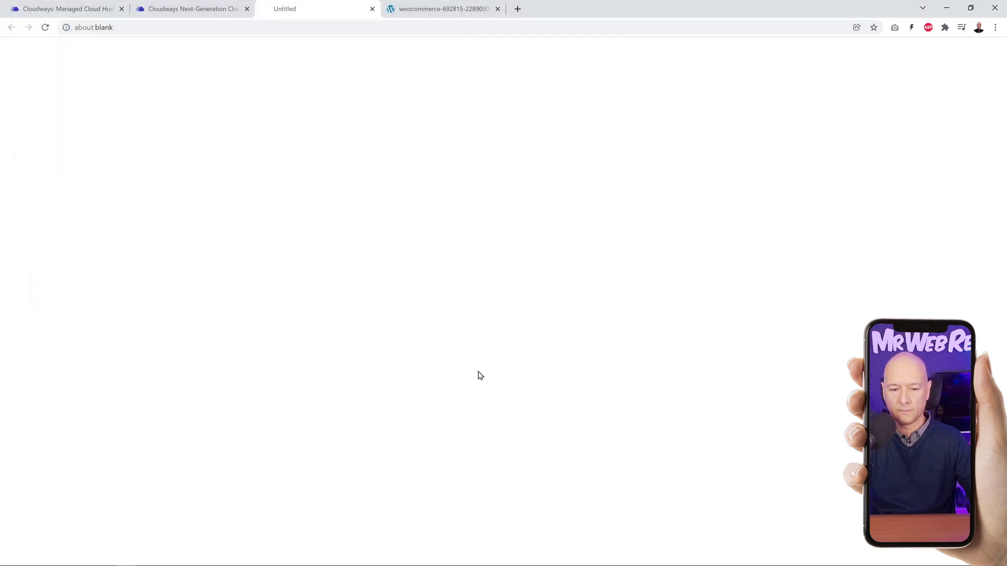
left_click(994, 551)
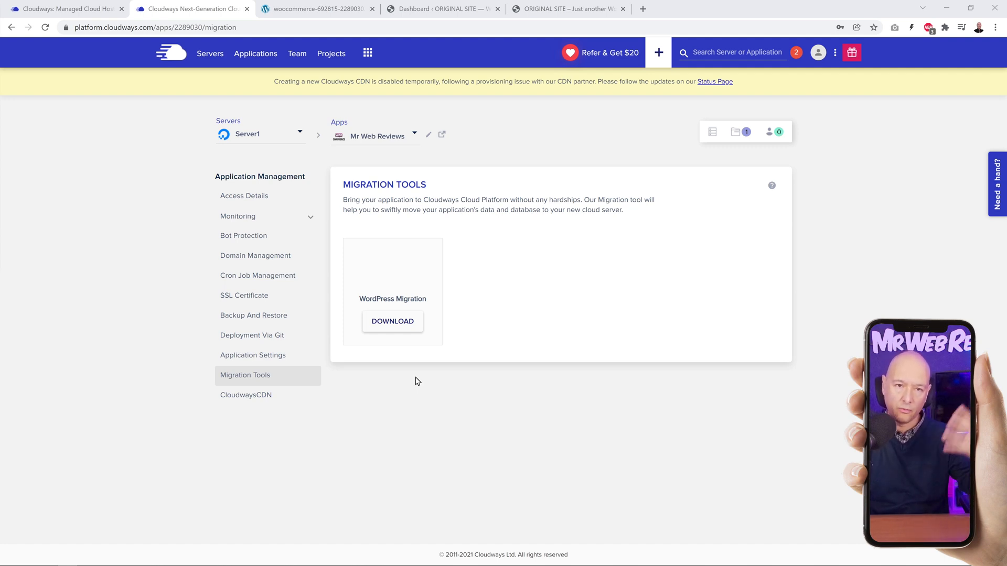
Step: Look through the original Outdoor Adventure site's homepage, About and Services pages, ending on its homepage
left_click(448, 9)
left_click(555, 11)
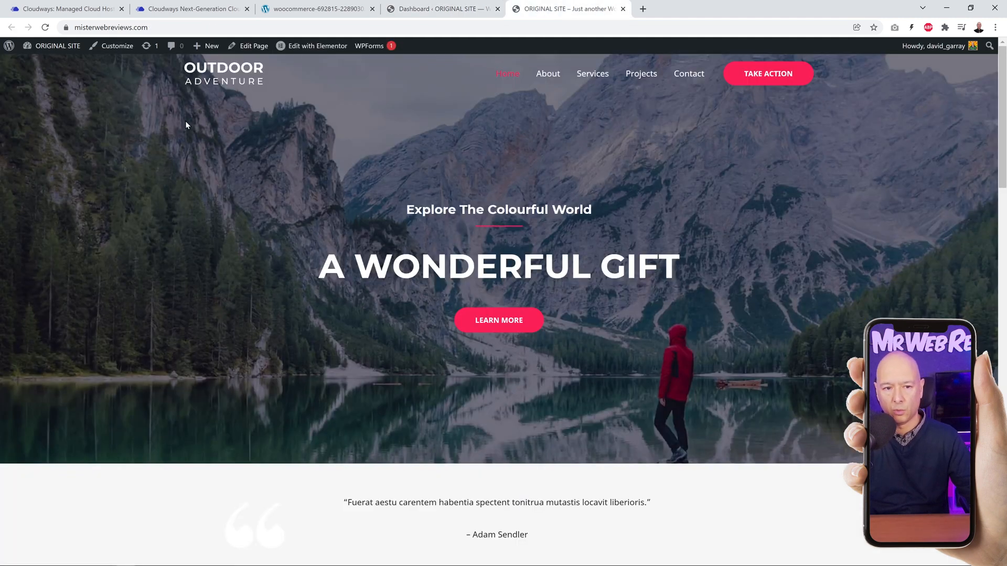
scroll(736, 218, "down", 18)
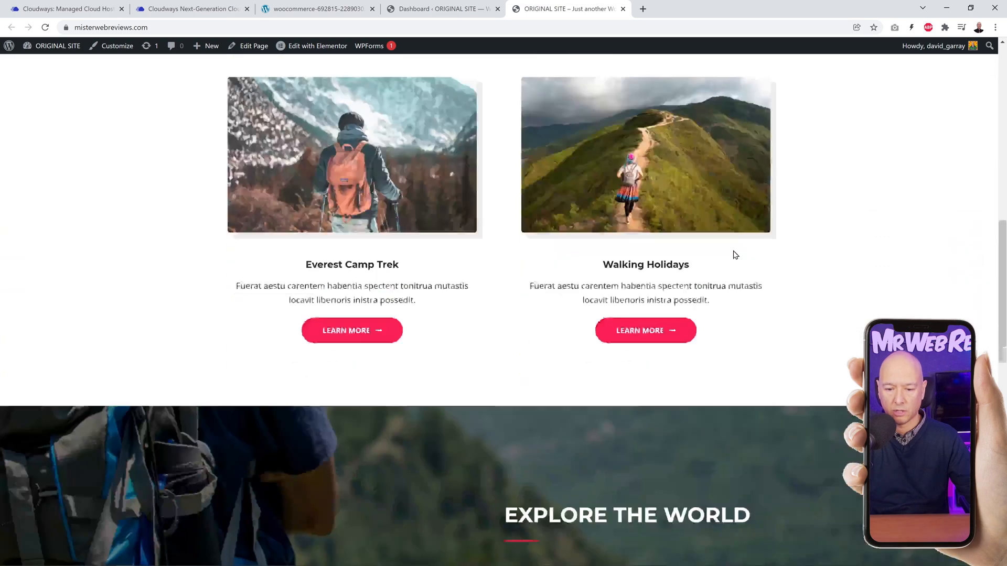
scroll(721, 281, "up", 15)
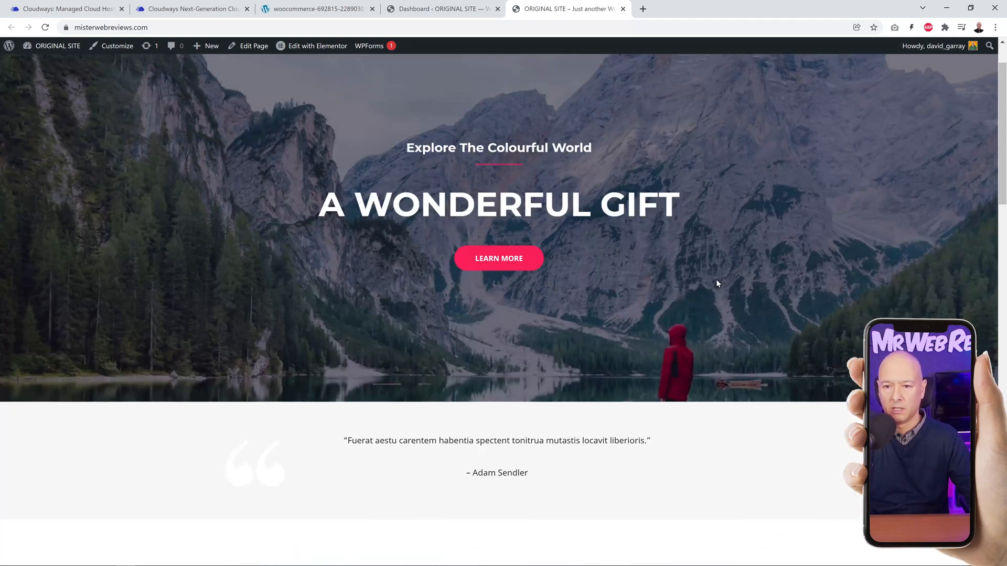
left_click(546, 76)
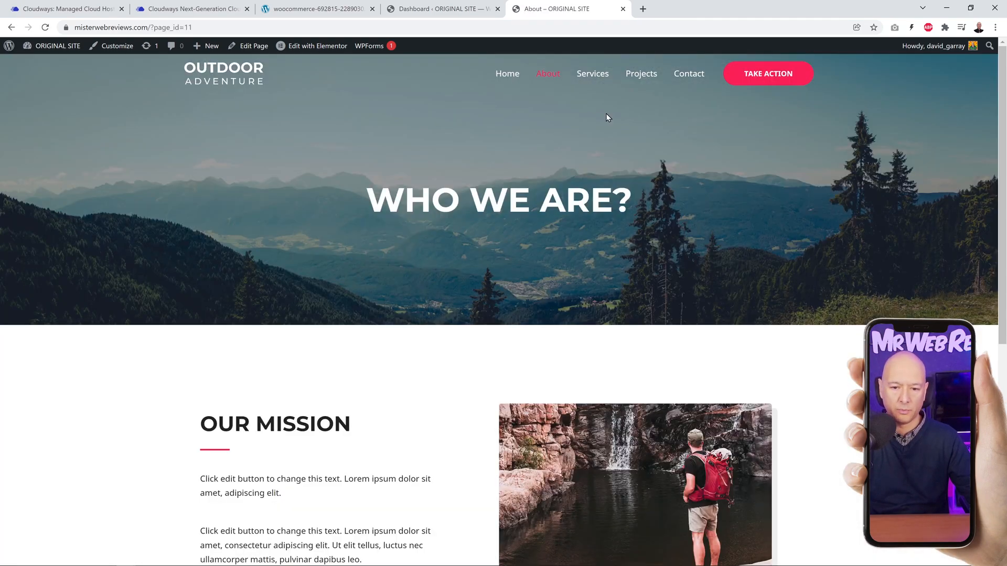
left_click(592, 75)
left_click(505, 74)
Step: Compare the WooCommerce store's homepage on Cloudways with the original site's homepage
left_click(296, 11)
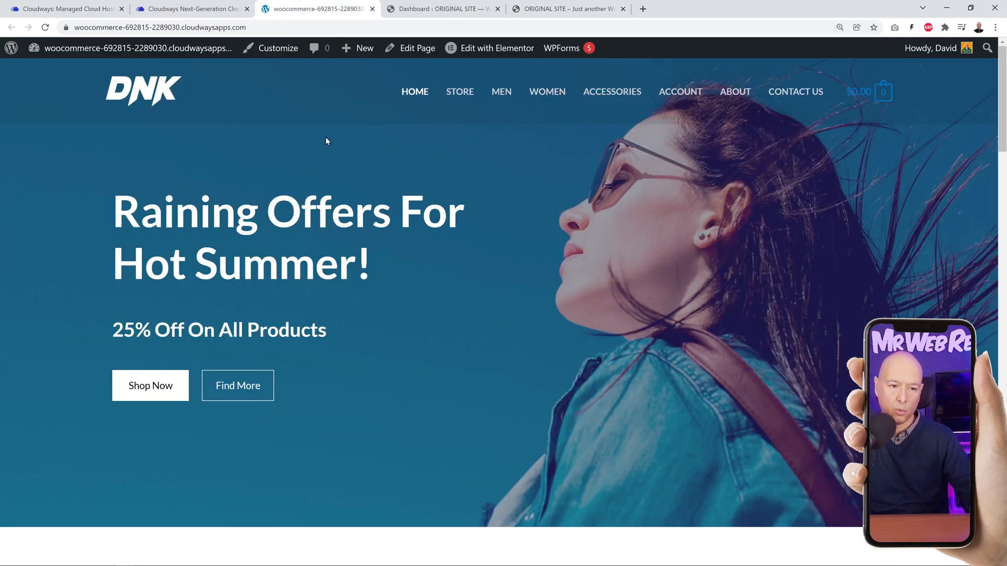
left_click(540, 11)
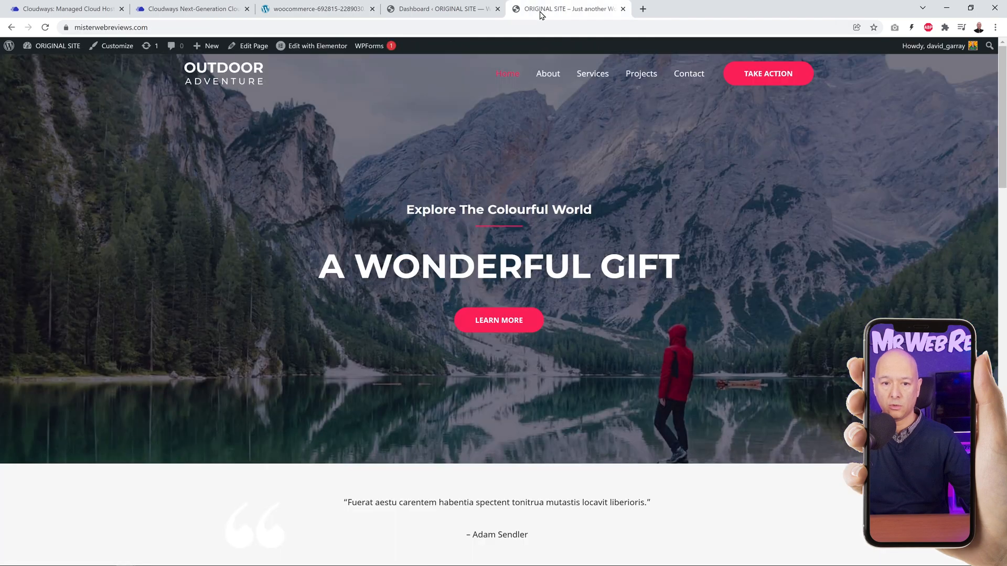
left_click(317, 9)
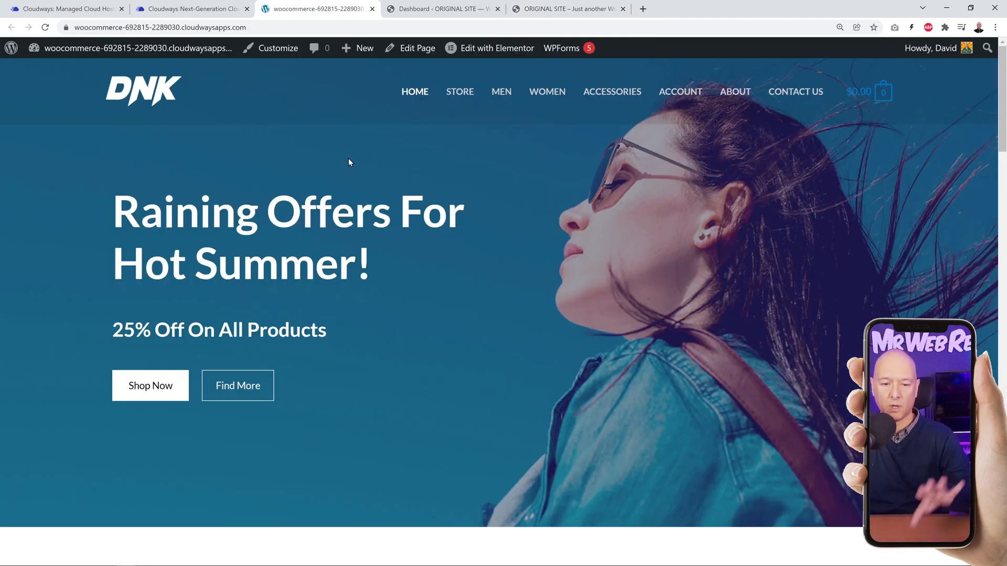
left_click(549, 11)
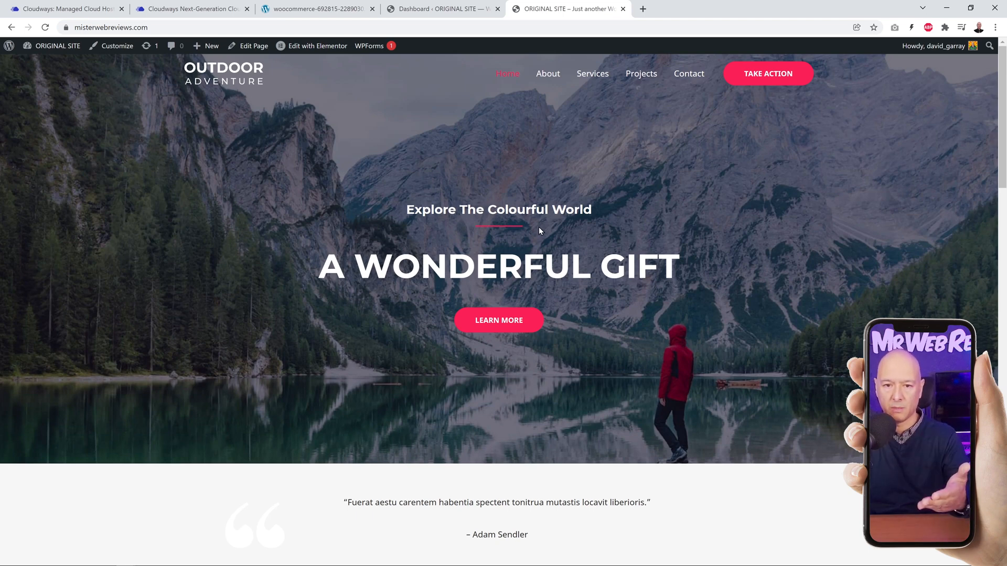
Step: Upload bv-cloudways-automated-migration (1).zip as a new plugin on the original WordPress site, then install and activate it
left_click(437, 9)
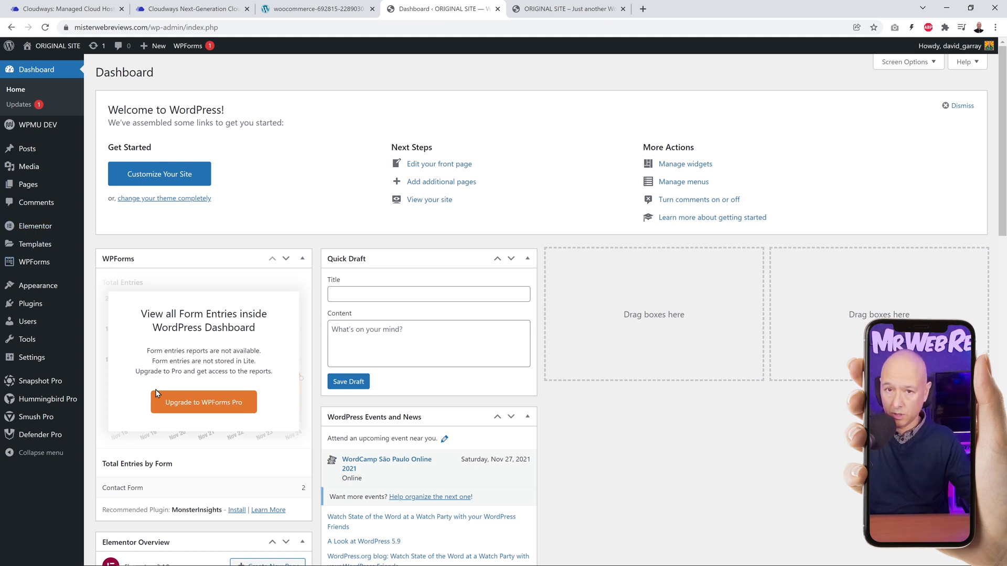
mouse_move(31, 304)
left_click(116, 321)
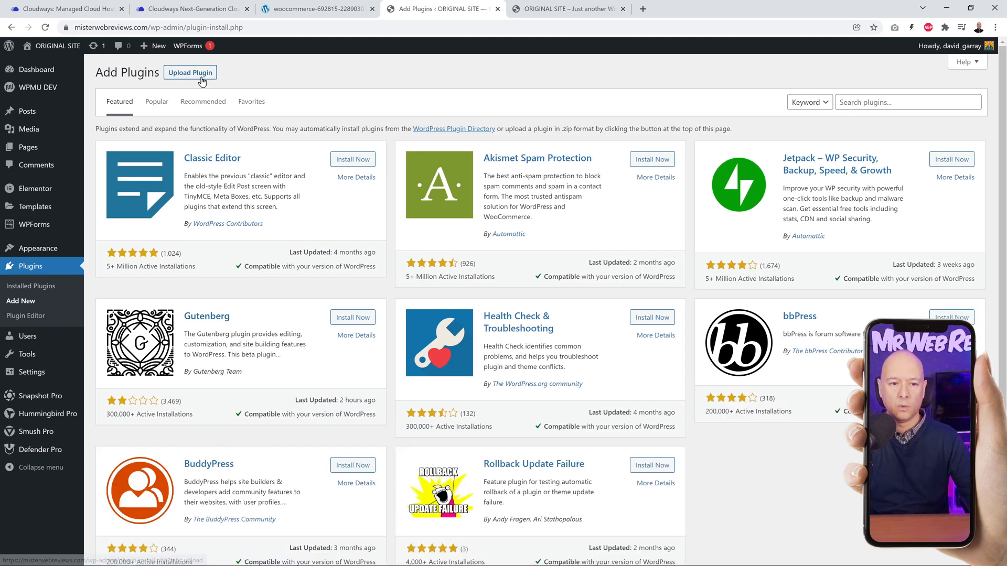
left_click(200, 76)
left_click(461, 169)
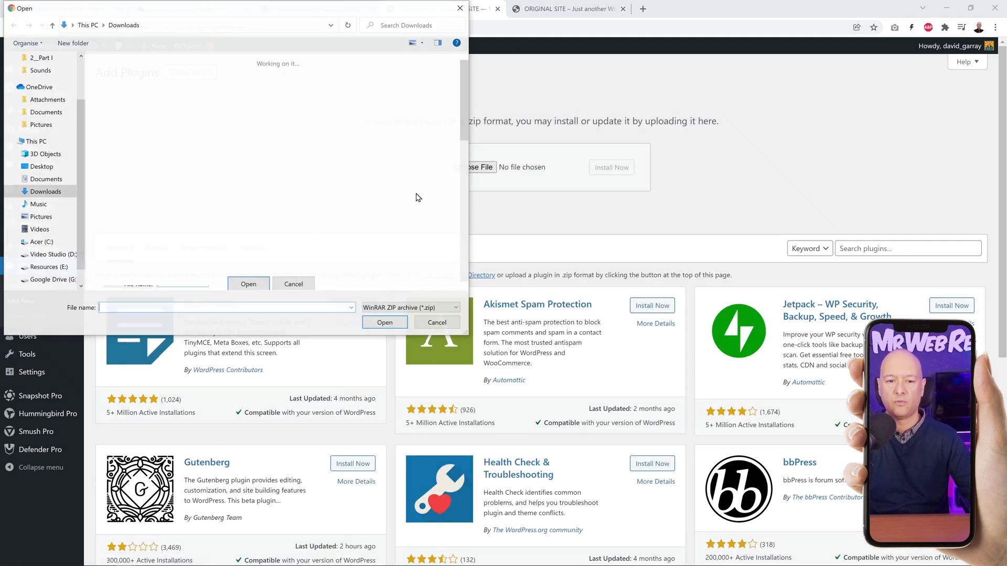
left_click(135, 109)
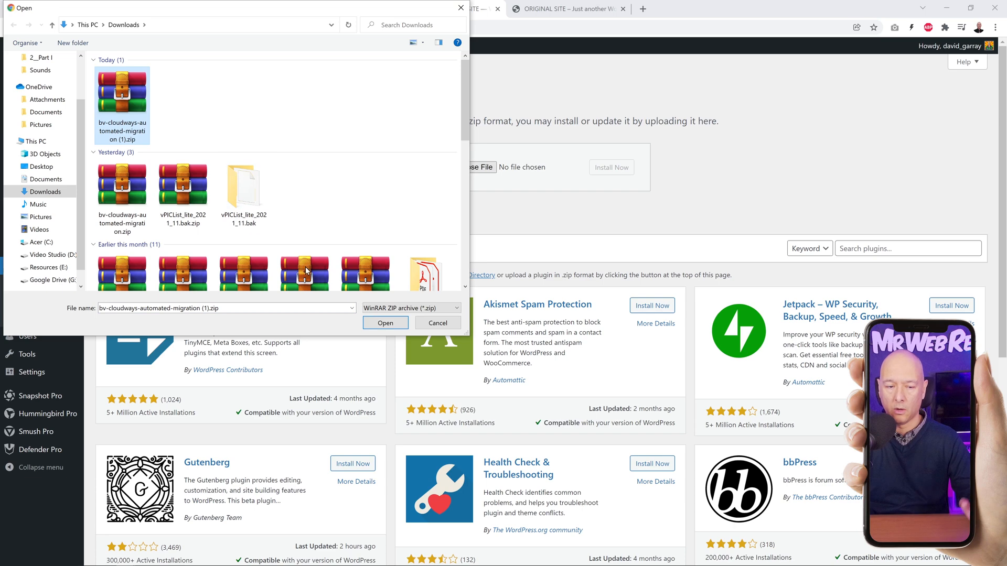
left_click(385, 323)
left_click(609, 167)
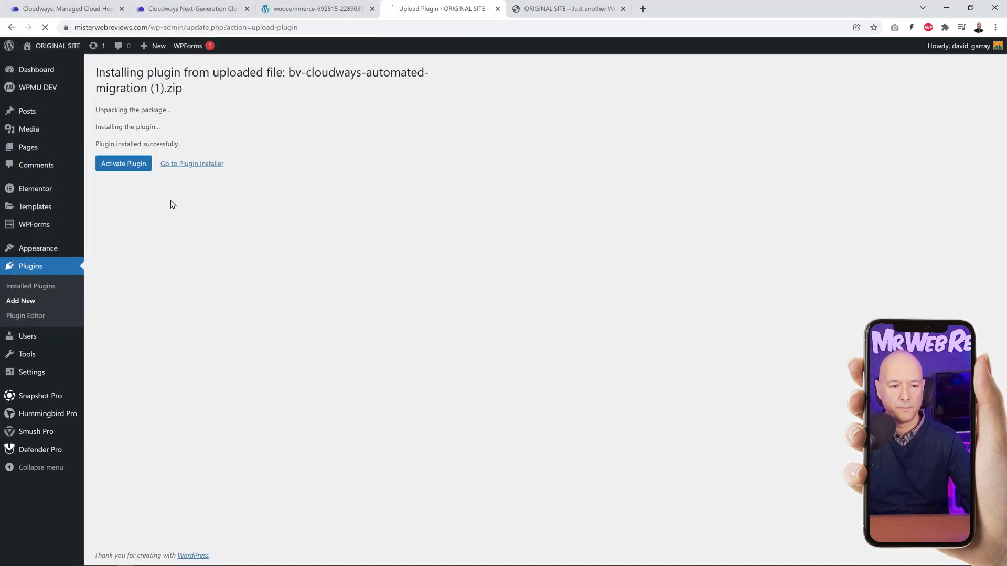
left_click(112, 165)
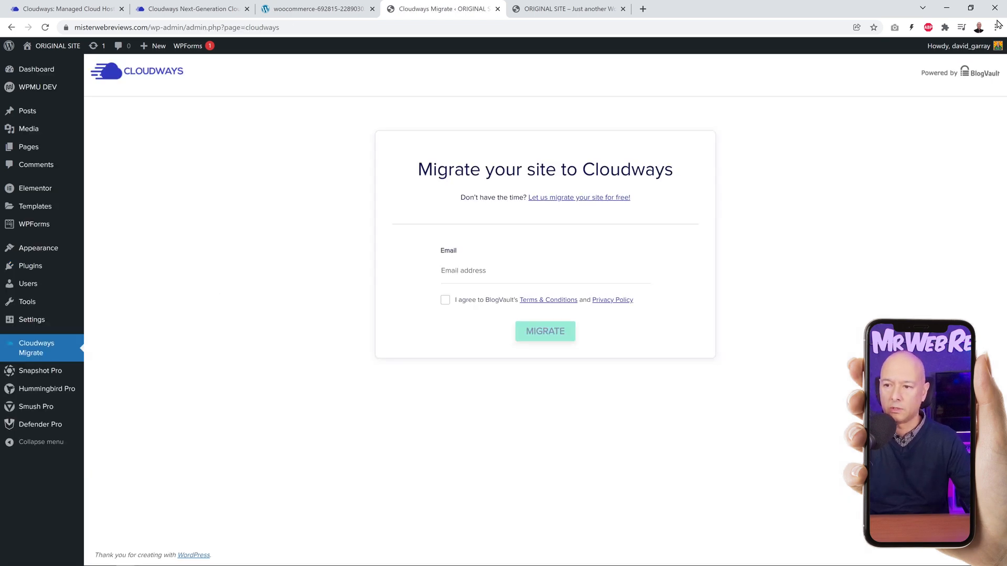
Step: Enter the contact email in the Cloudways Migrate form, accept BlogVault's terms and start the migration
left_click(996, 27)
left_click(963, 125)
left_click(964, 125)
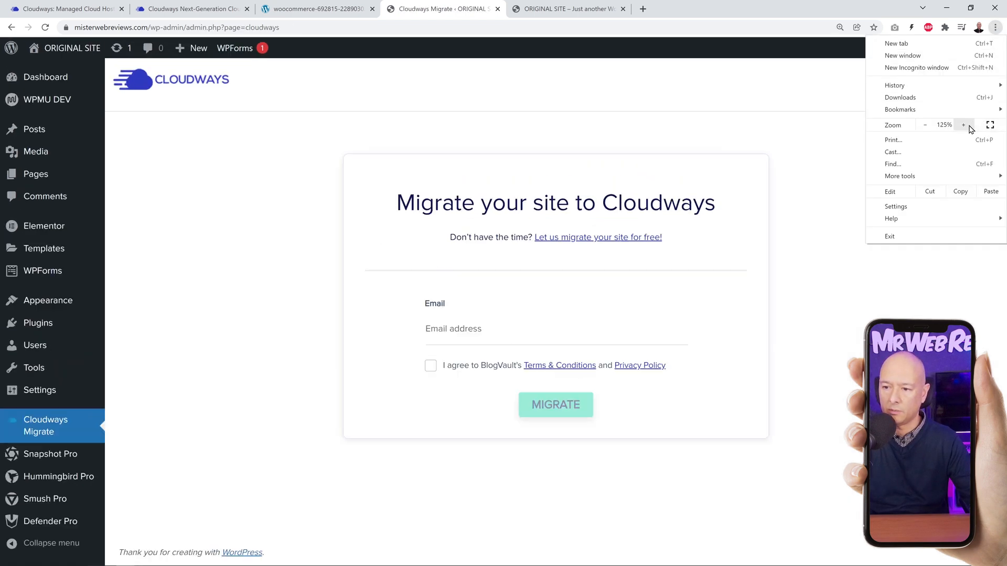
left_click(829, 233)
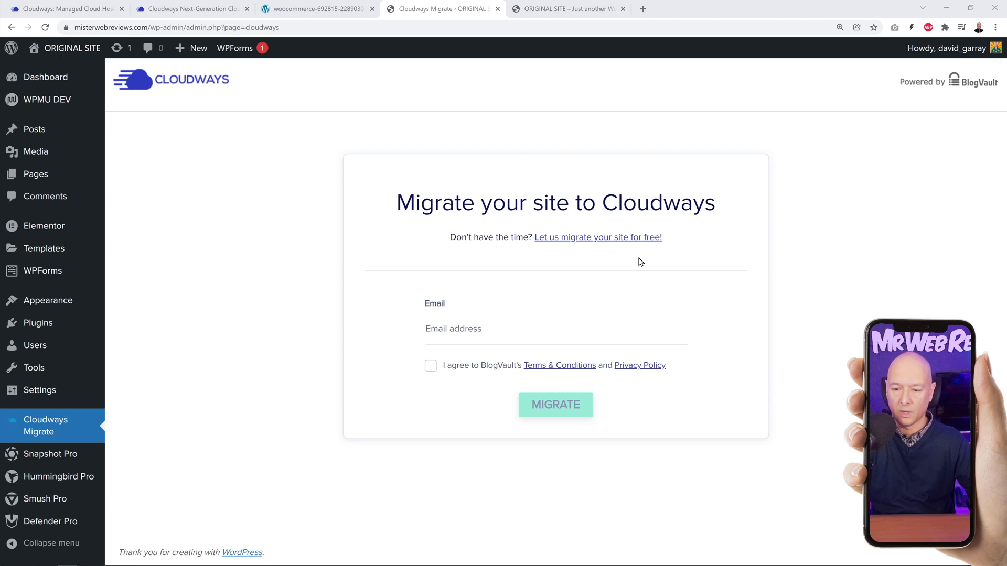
left_click(513, 336)
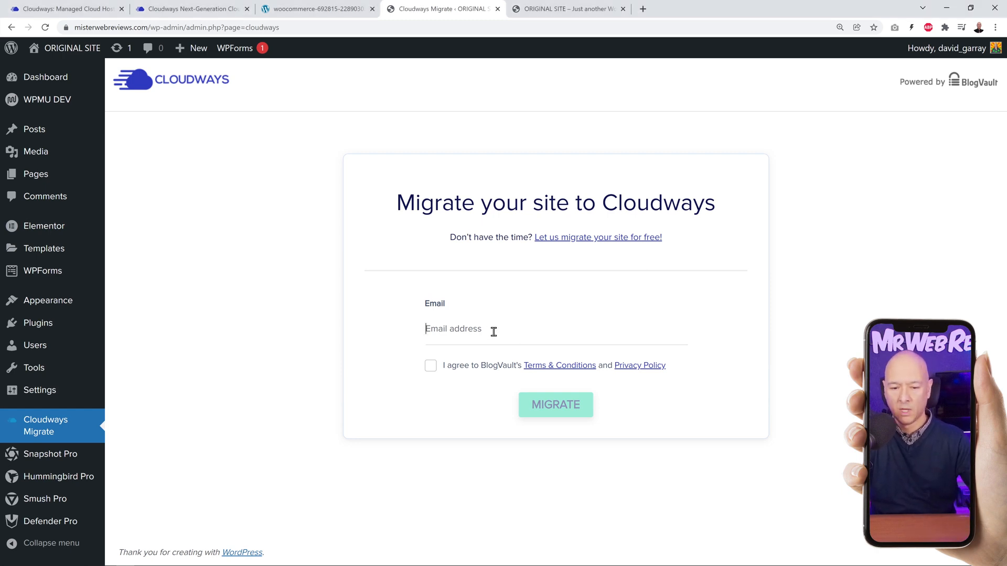
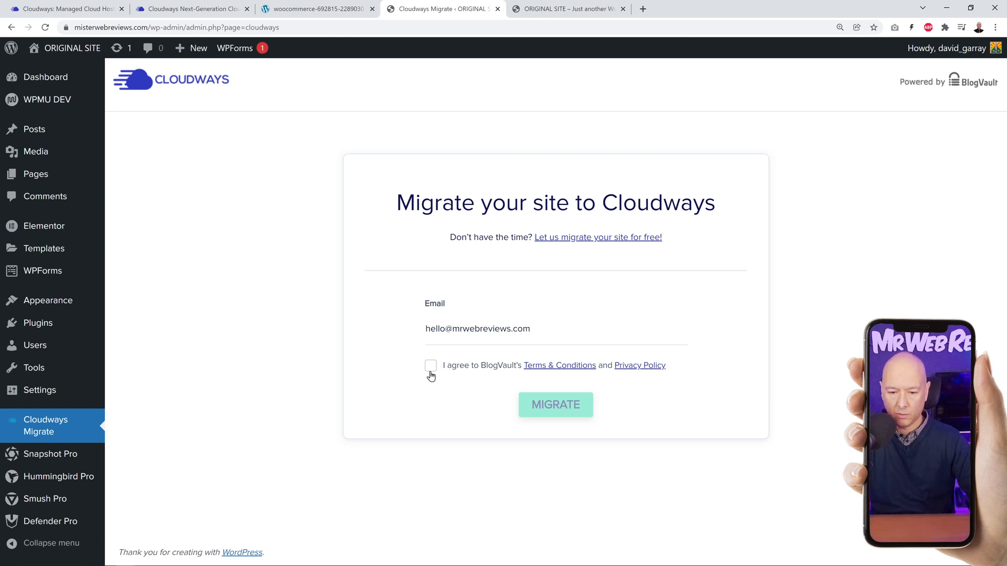
left_click(431, 366)
left_click(560, 412)
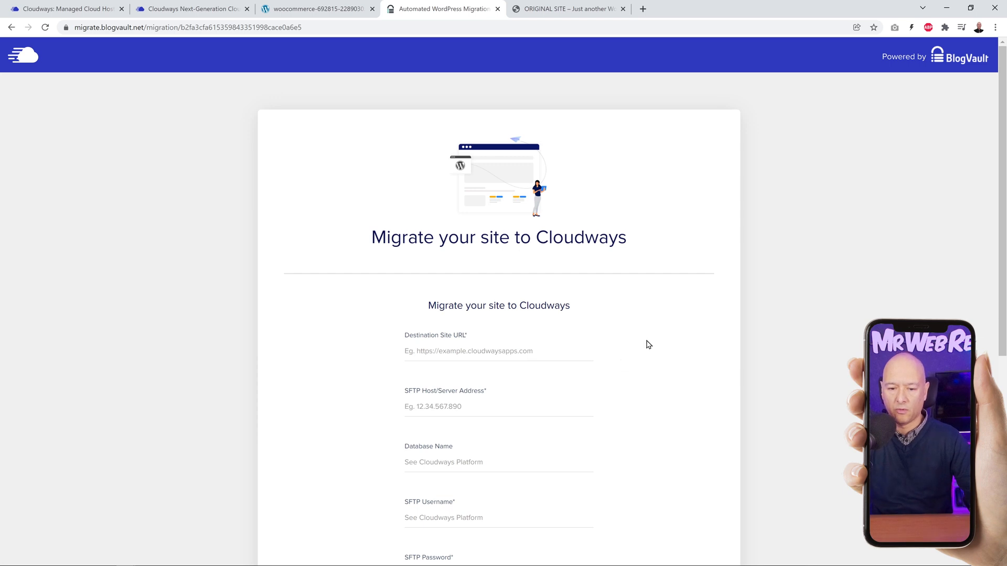
scroll(648, 342, "down", 2)
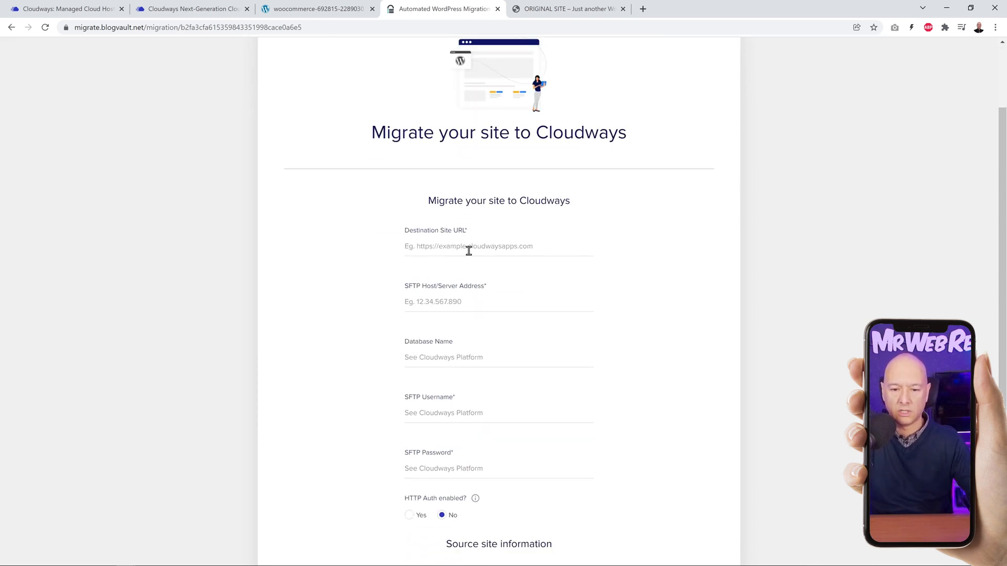
left_click(319, 9)
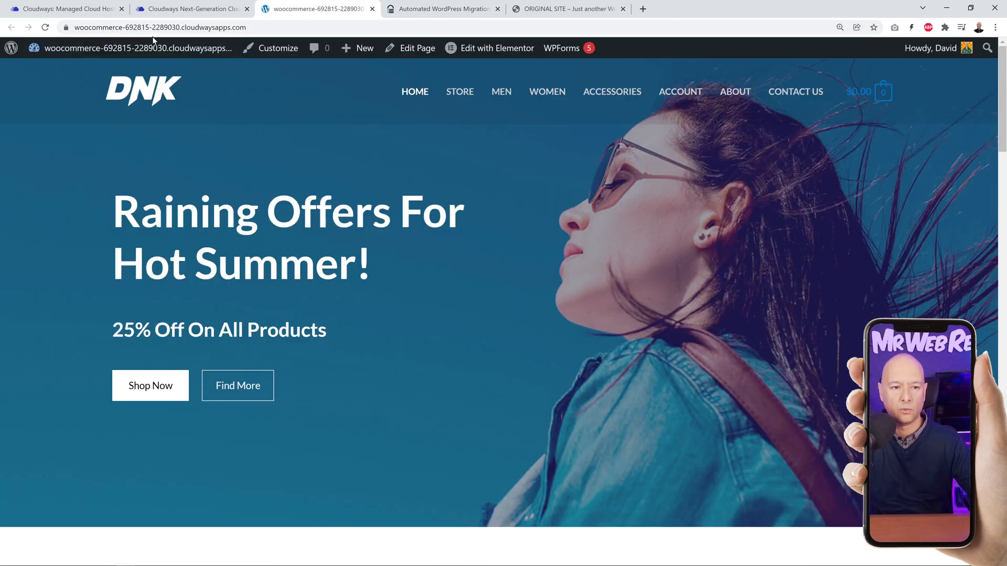
left_click(273, 27)
key("ctrl+c")
left_click(443, 9)
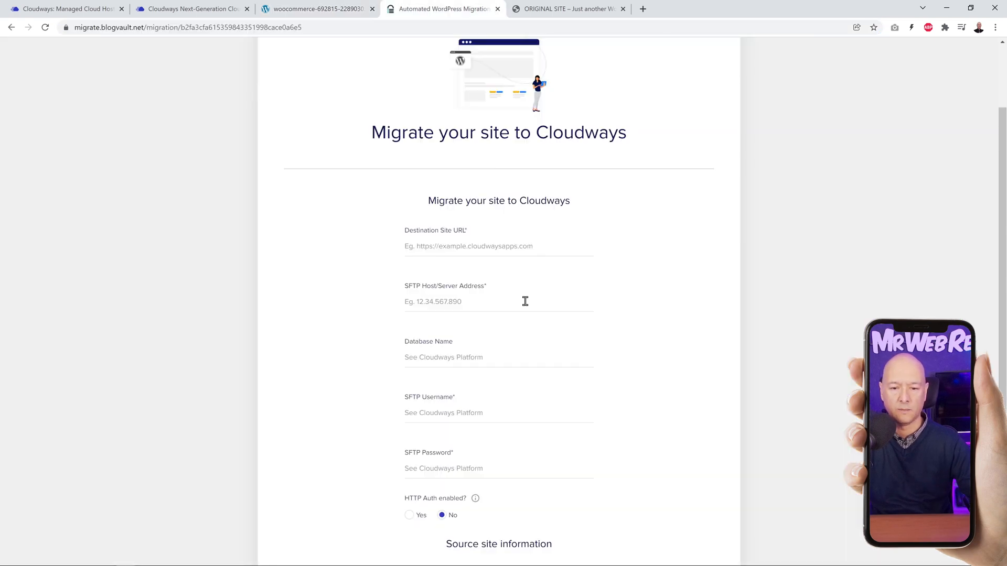
left_click(498, 253)
key("ctrl+v")
Step: Copy the MySQL database name from the application's Cloudways access details into the migration form's database name
scroll(681, 323, "down", 2)
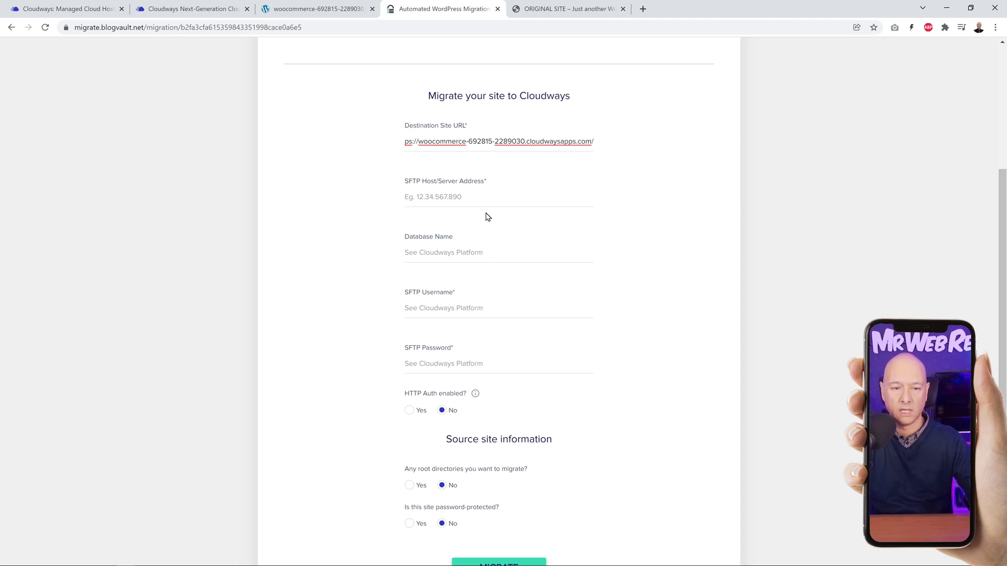
left_click(199, 9)
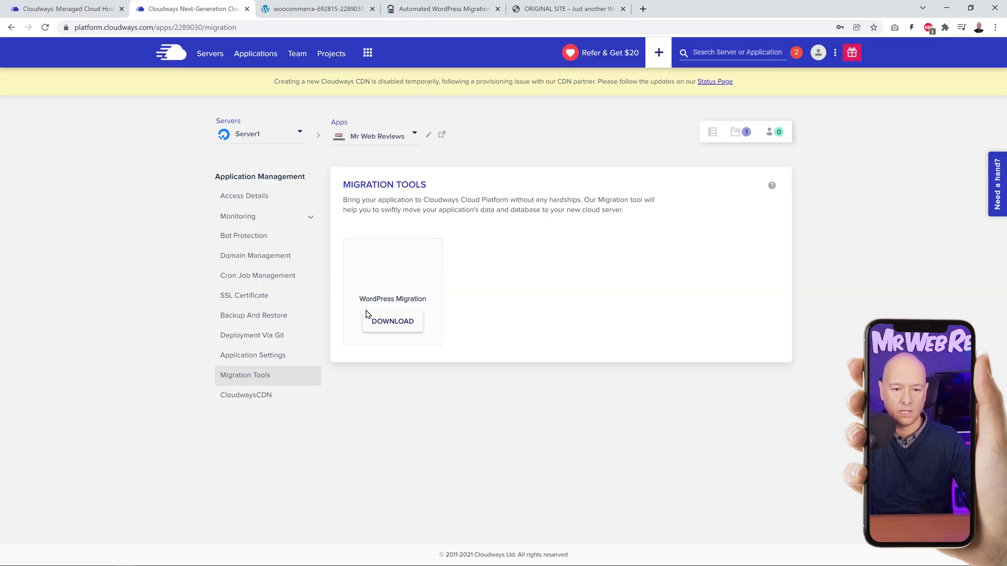
left_click(243, 199)
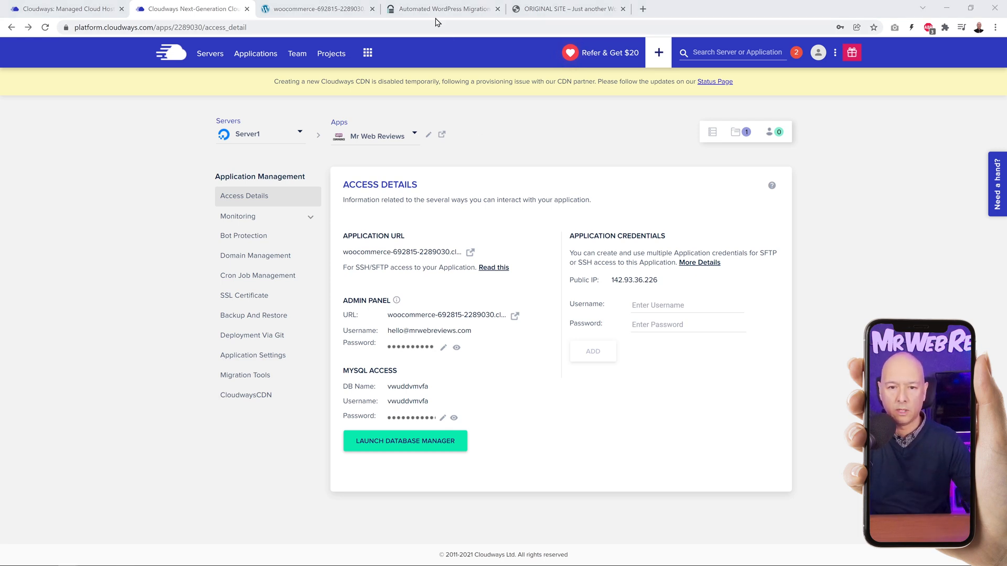
left_click(431, 10)
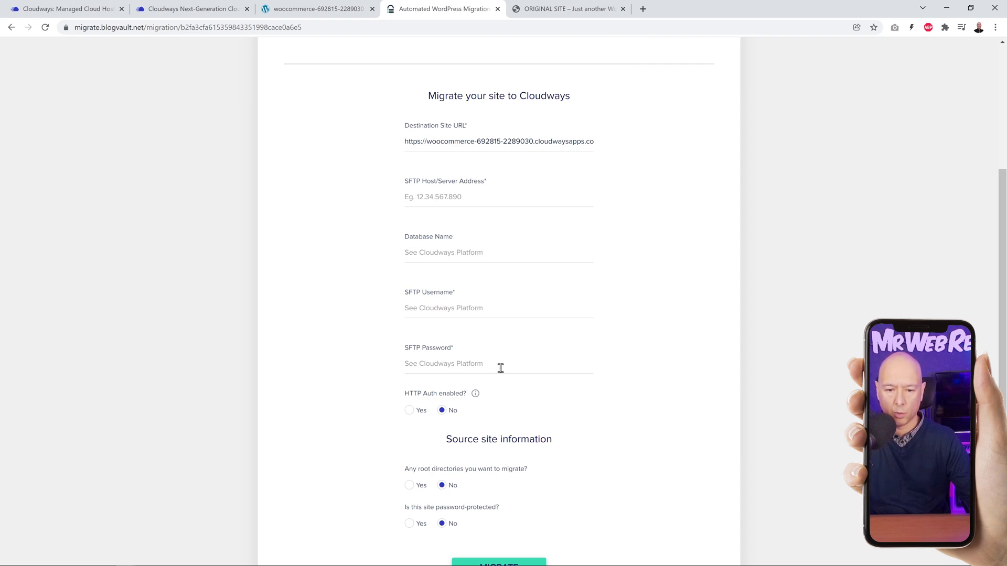
left_click(197, 10)
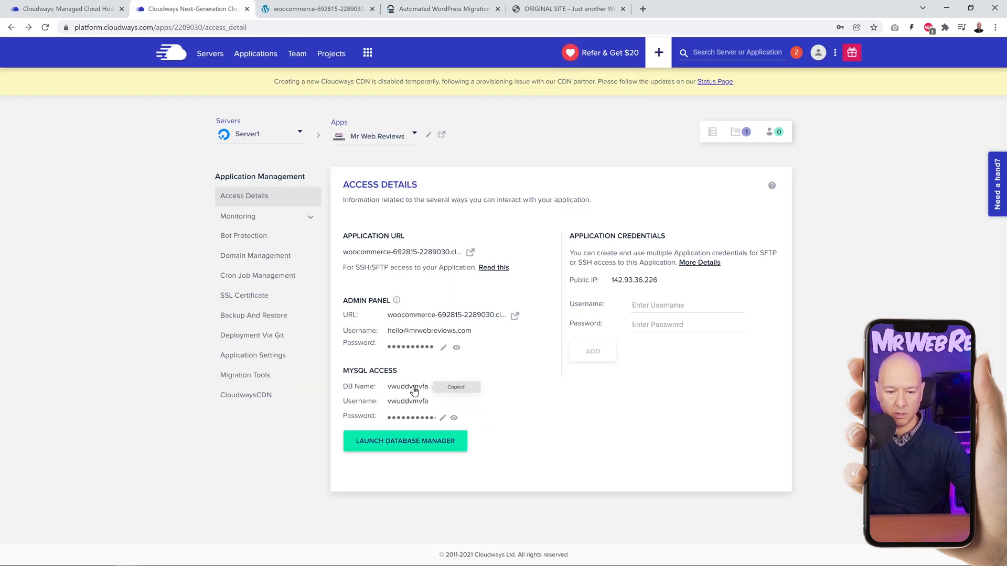
left_click(448, 10)
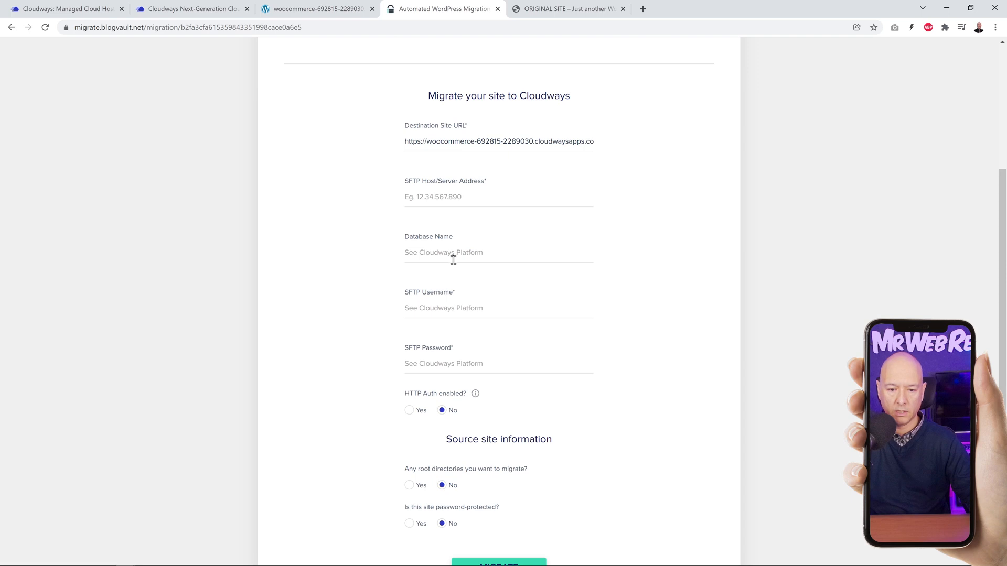
type("vwuddvmvfa")
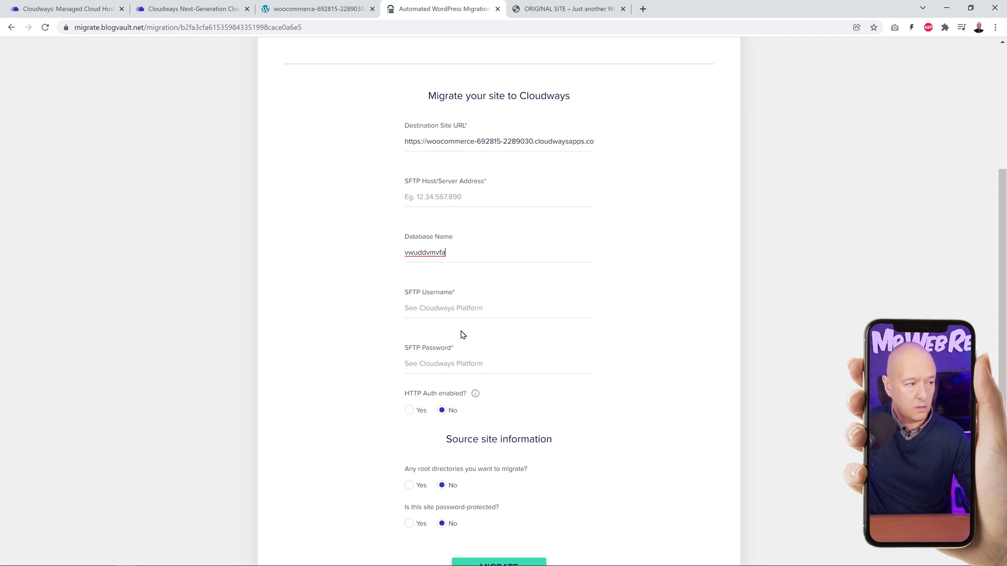
Step: Copy the server's public IP 142.93.36.226 from its Cloudways master credentials into the migration form's SFTP host/server address
left_click(193, 9)
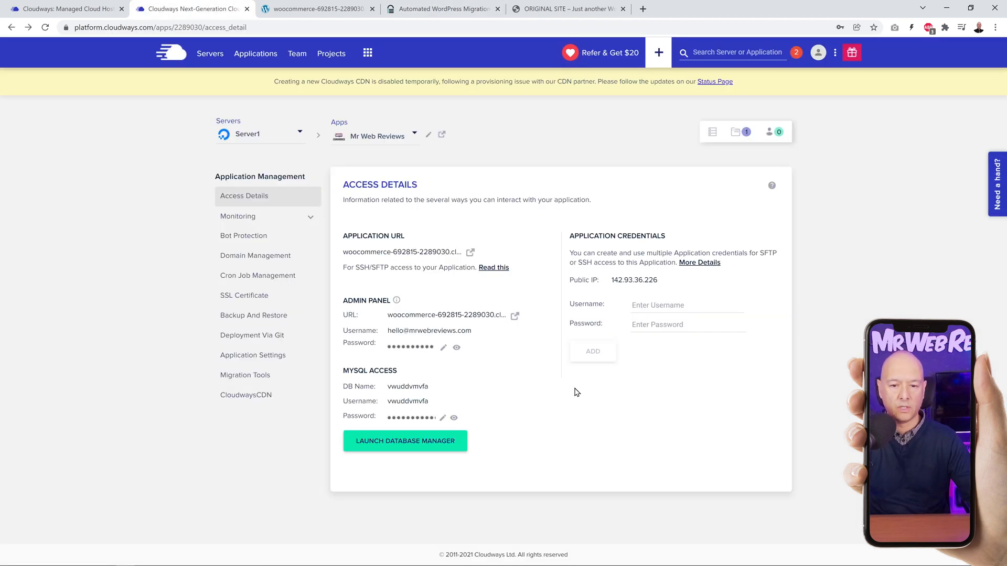
left_click(713, 134)
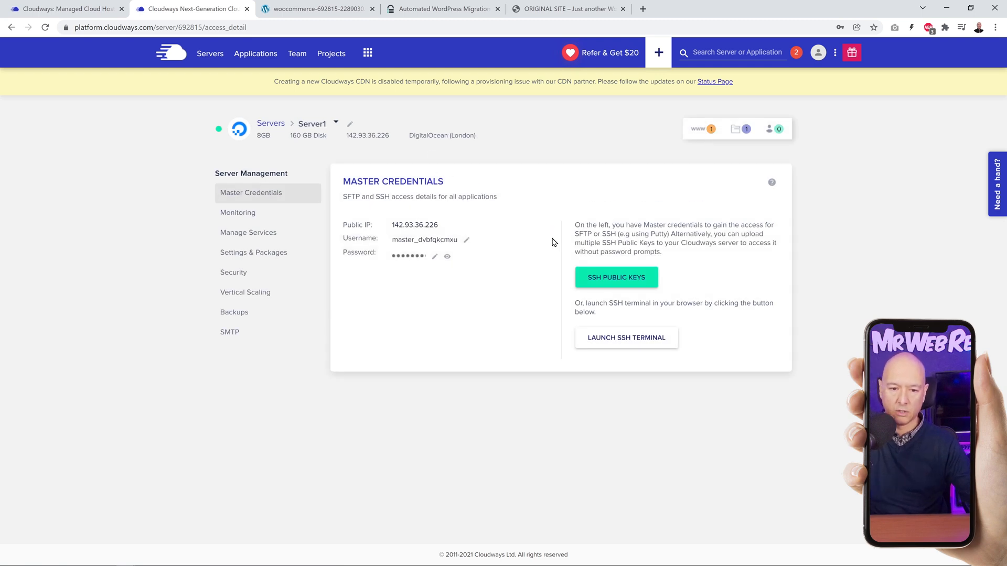
left_click(426, 226)
left_click(441, 9)
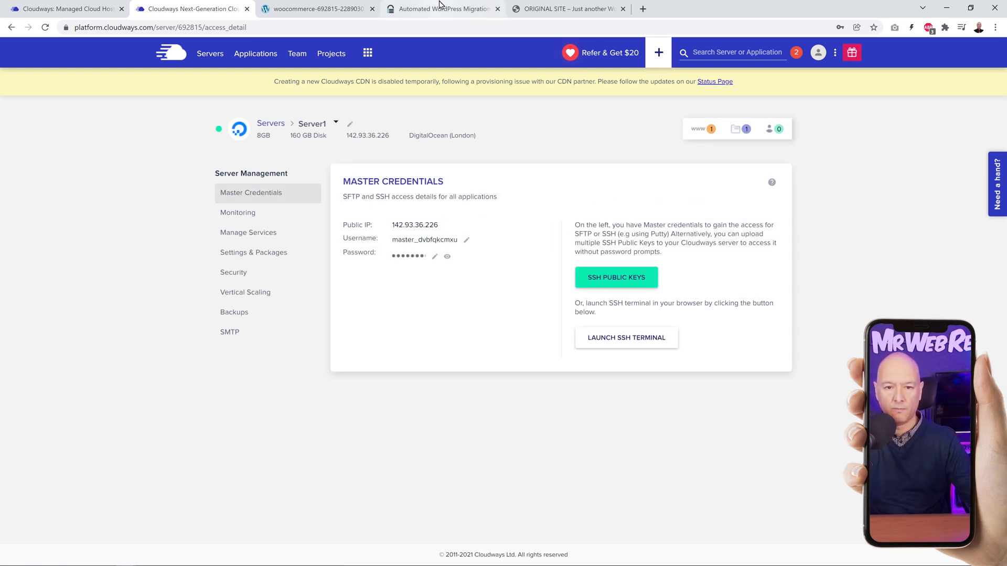
key("ctrl+v")
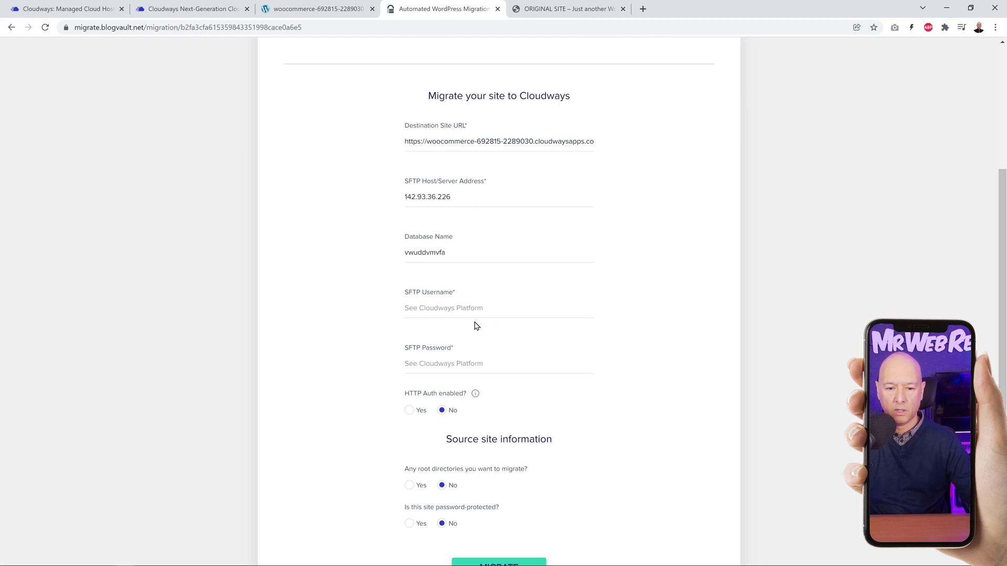
Step: Copy the master username from the server's Cloudways credentials into the migration form's SFTP username
left_click(209, 9)
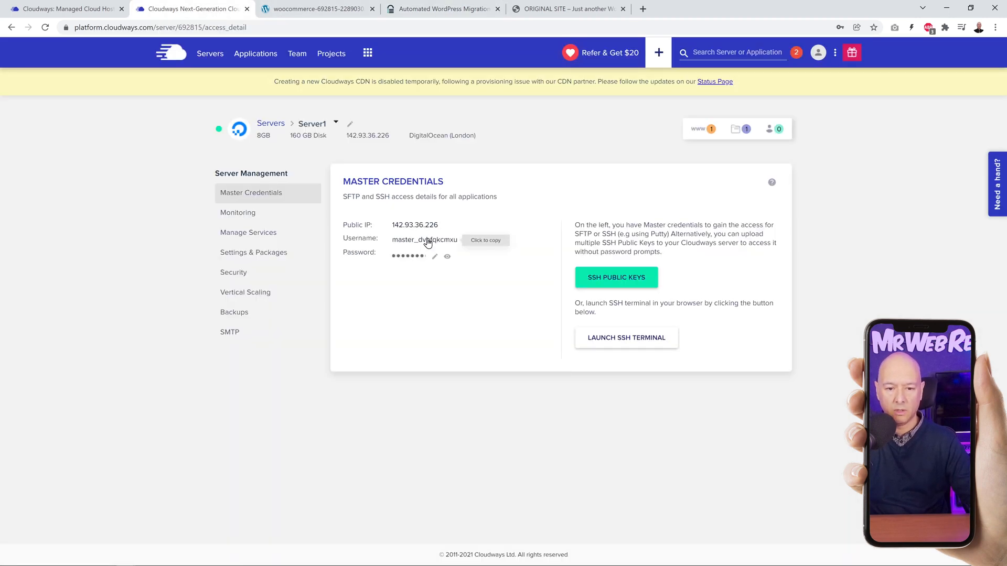
left_click(440, 8)
key("ctrl+v")
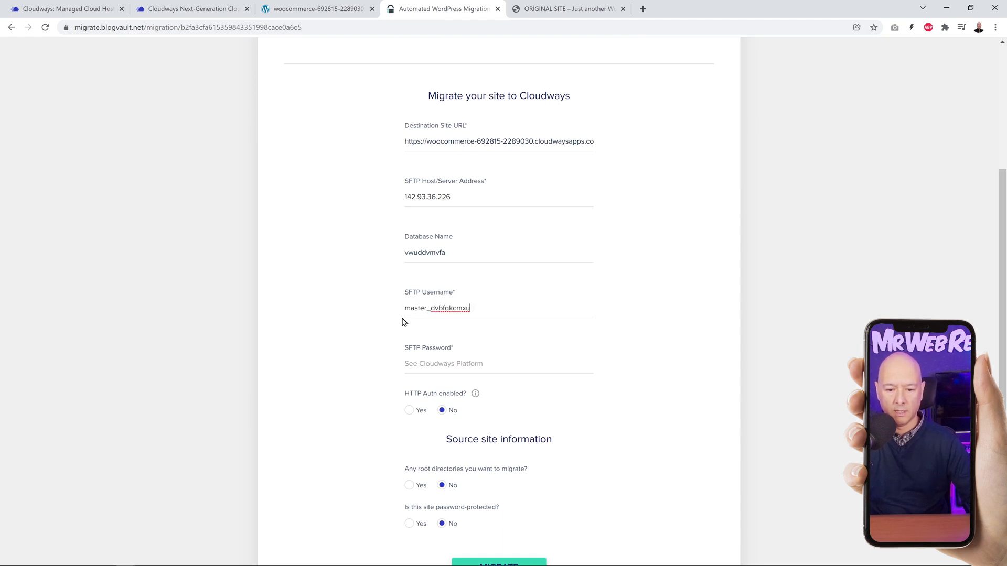
Step: Copy the master password from the server's Cloudways credentials into the migration form's SFTP password
left_click(182, 7)
left_click(408, 258)
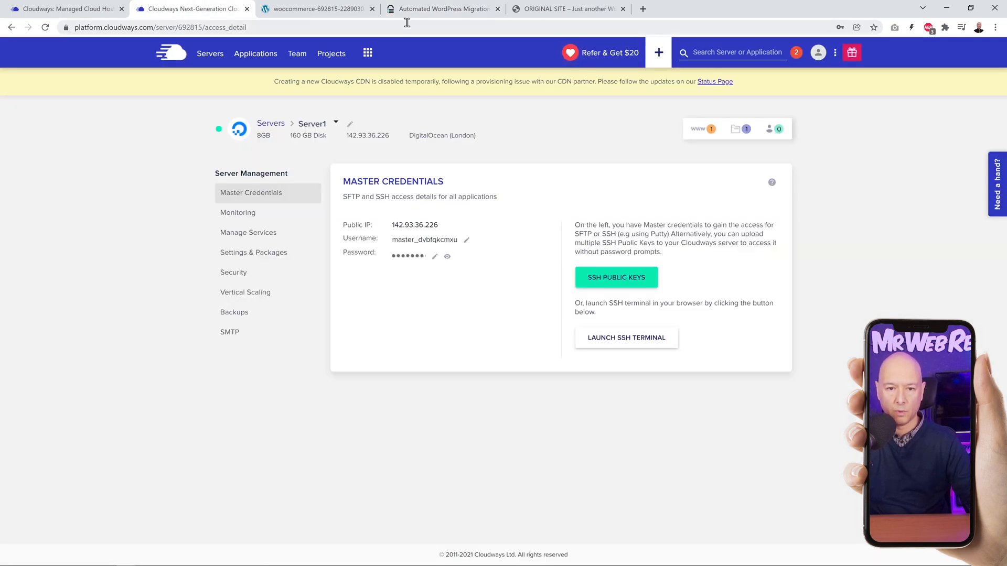
left_click(441, 9)
left_click(468, 367)
key("ctrl+v")
Step: Start the site migration with the entered Cloudways details and dismiss the browser's offer to save the password
scroll(723, 341, "down", 3)
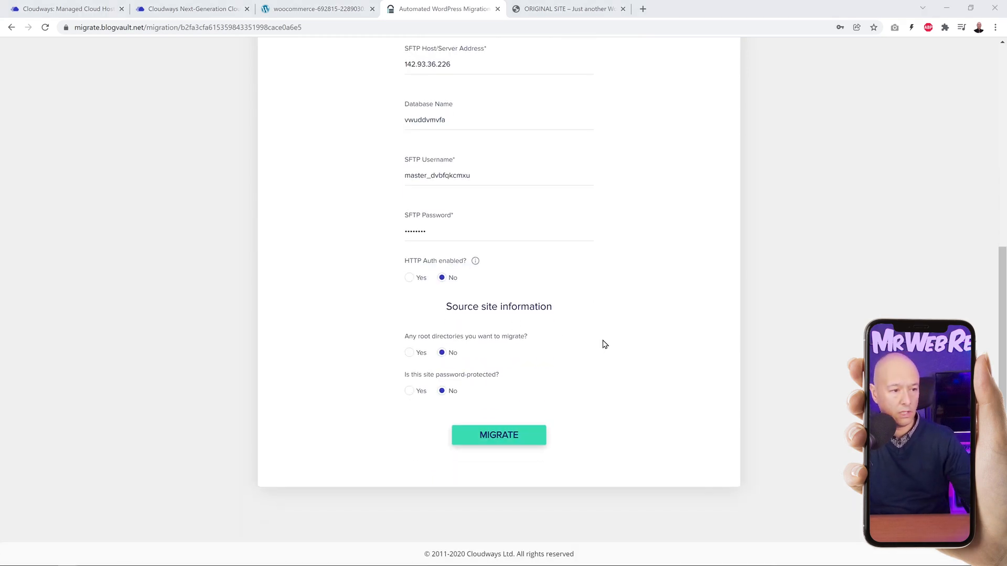
left_click(510, 439)
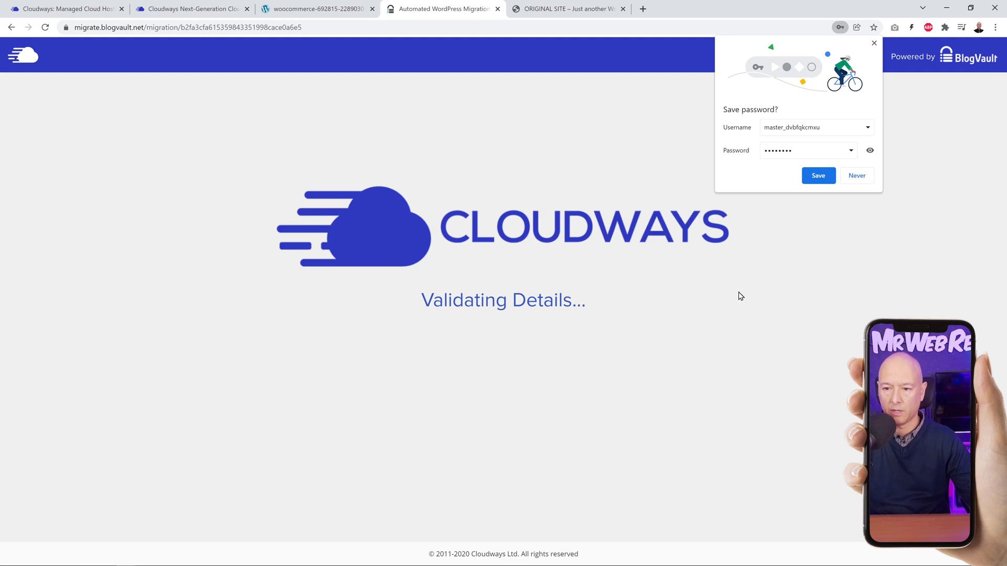
left_click(874, 44)
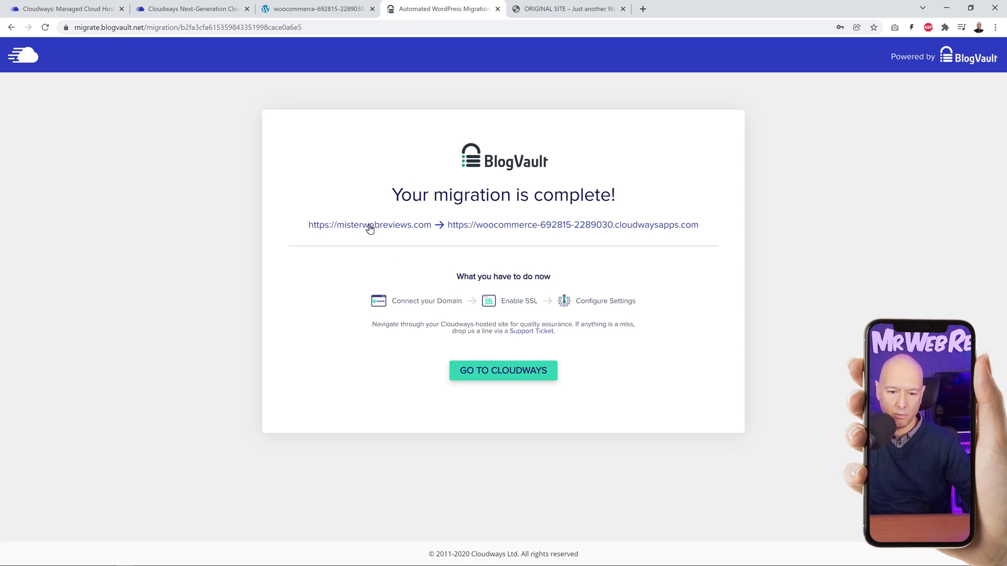
Step: Open the migrated site from the migration completion page and compare its homepage with the original at misterwebreviews.com
left_click(559, 225)
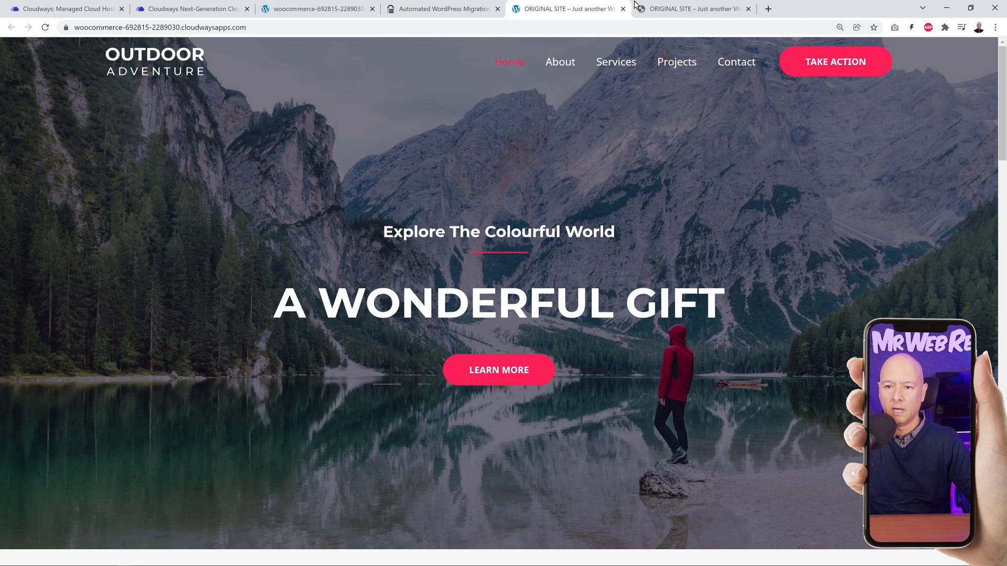
left_click(681, 10)
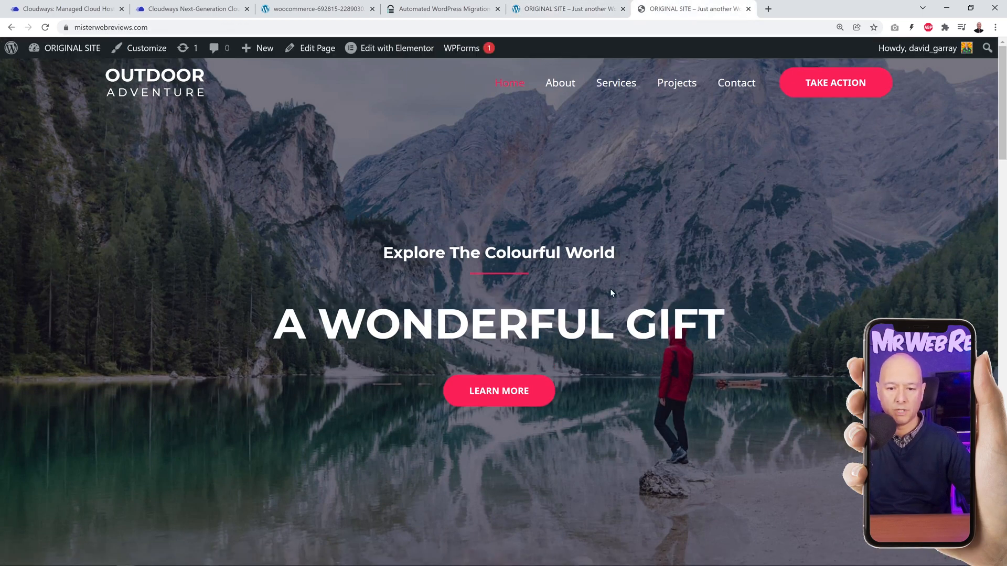
left_click(585, 10)
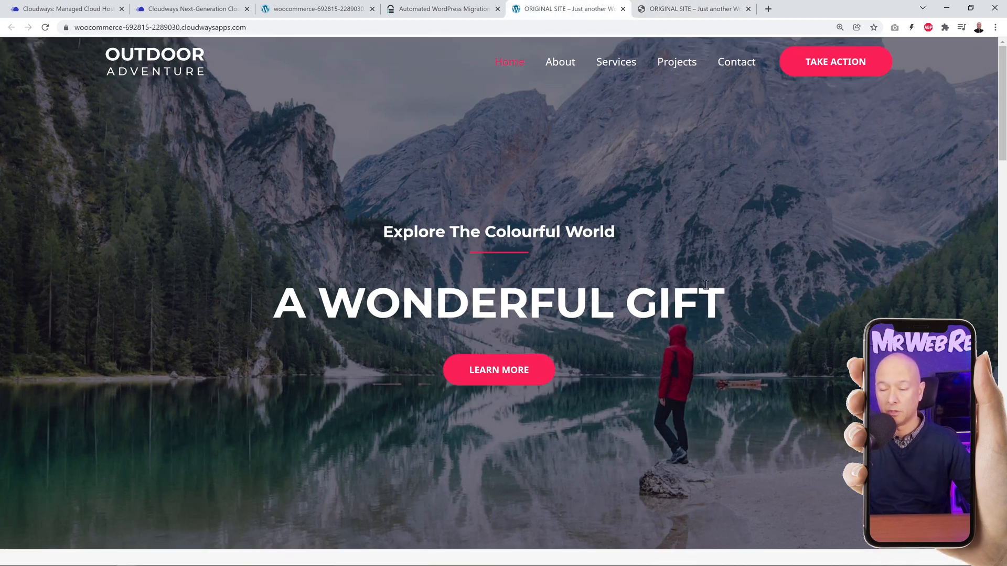
scroll(705, 287, "down", 12)
scroll(706, 293, "down", 20)
scroll(708, 294, "up", 18)
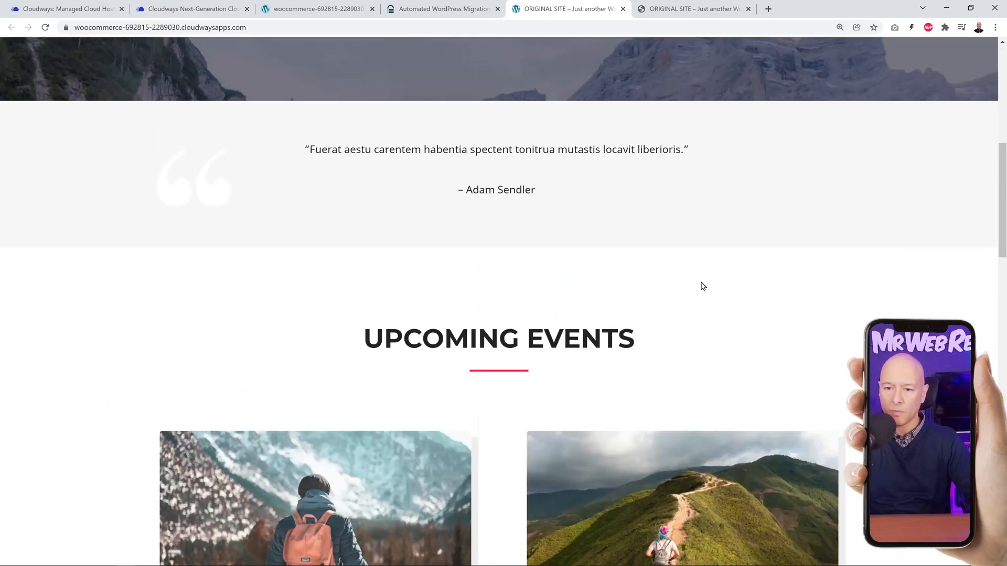
scroll(703, 286, "up", 10)
Step: Check the migrated site's About and Services pages, and view the original site's About page for comparison
left_click(560, 62)
scroll(586, 173, "down", 8)
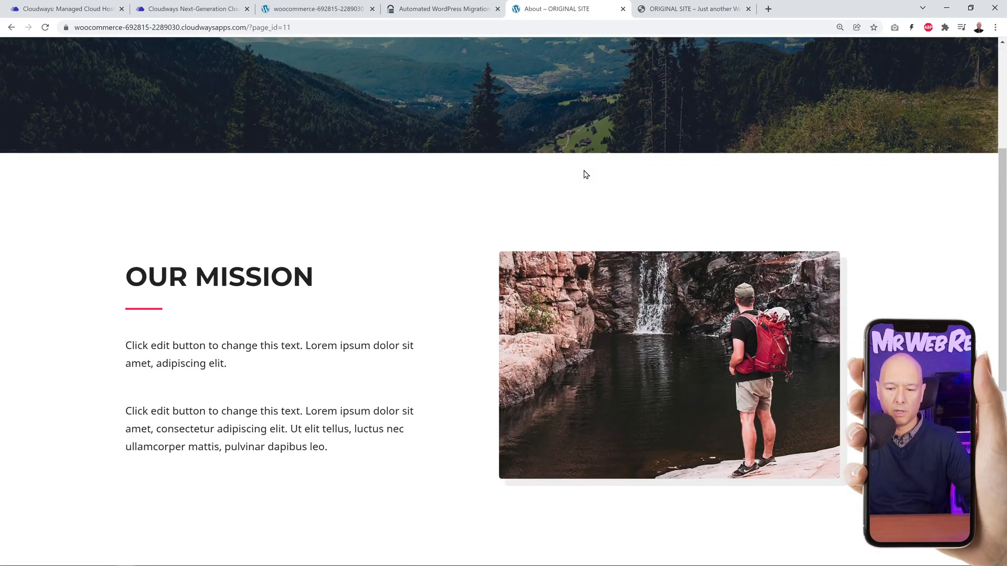
scroll(584, 174, "up", 8)
left_click(611, 68)
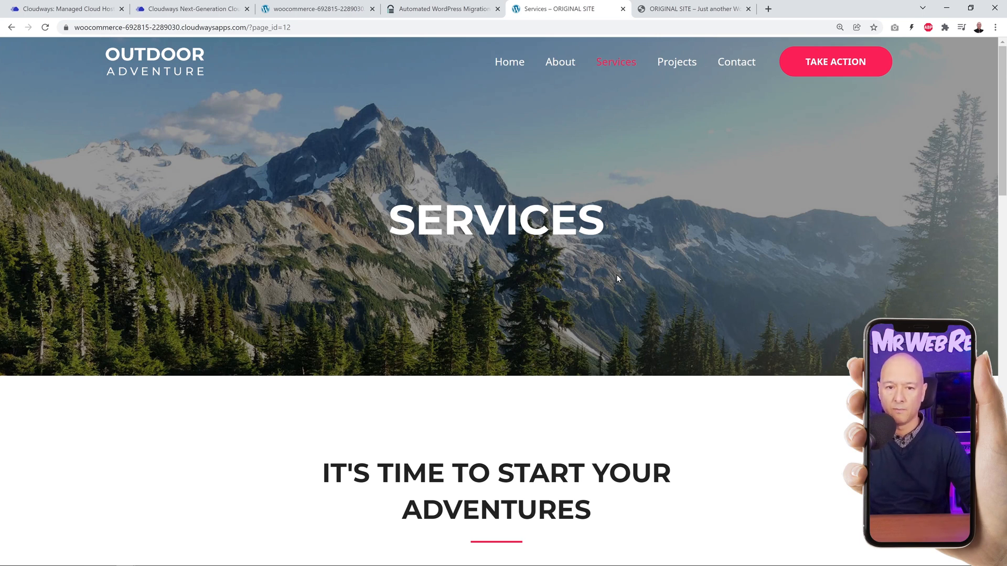
left_click(683, 9)
left_click(576, 99)
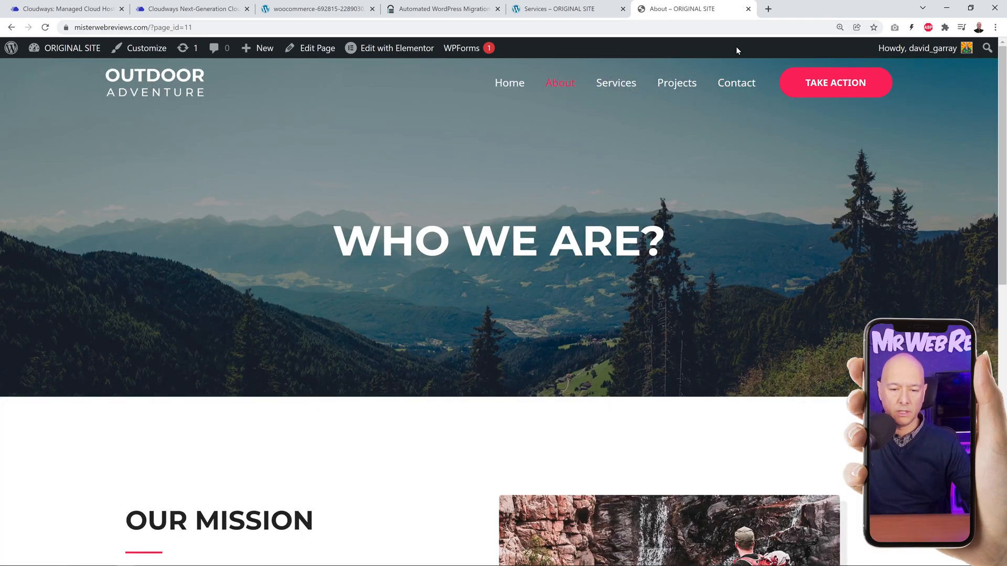
Step: Close the original site, the migrated site and the BlogVault migration page
left_click(747, 8)
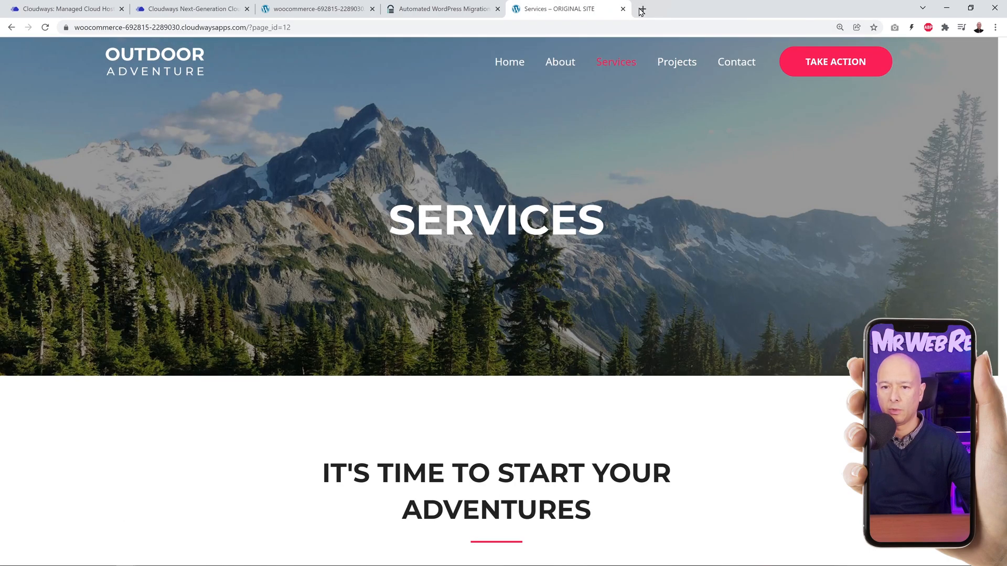
left_click(623, 9)
left_click(498, 8)
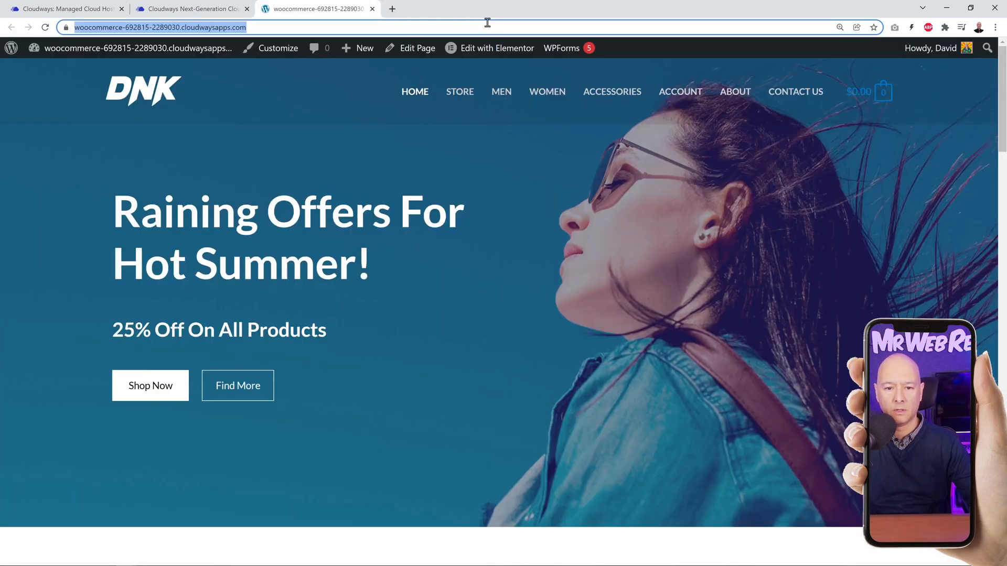
Step: View the CloudwaysCDN settings for the Mr Web Reviews application in Cloudways
left_click(184, 9)
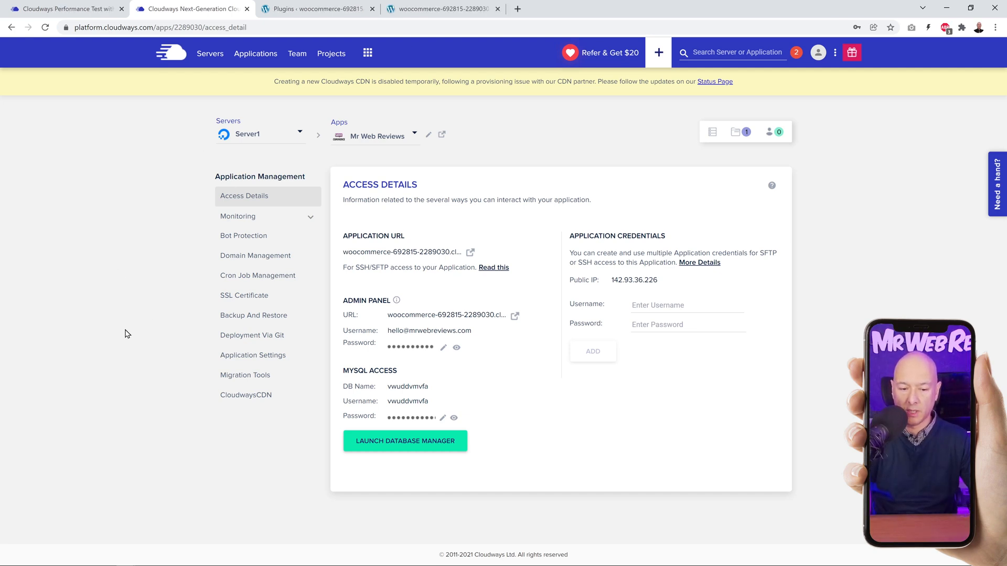
left_click(254, 401)
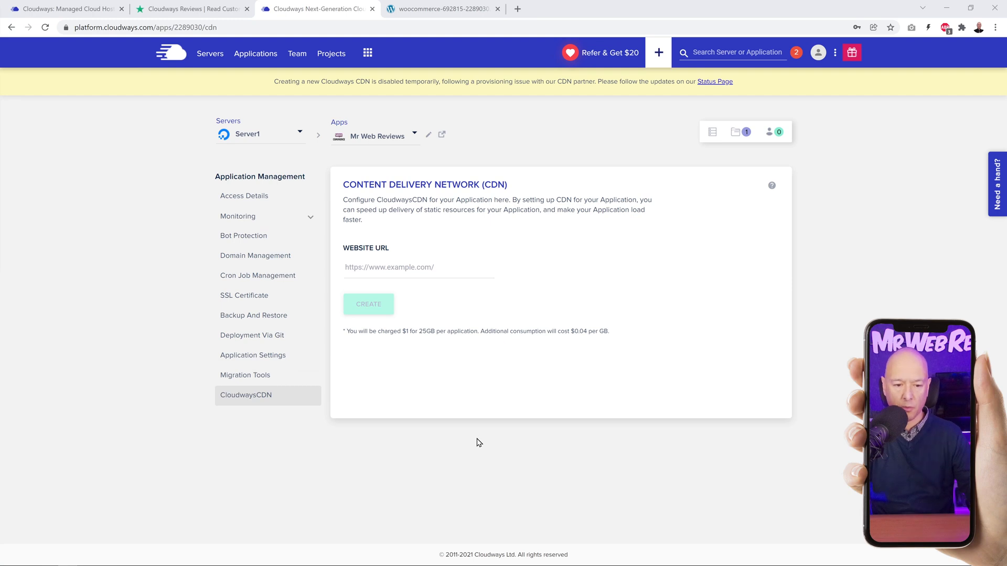
Step: Review the Cloudways homepage down to the supported applications and server providers
left_click(43, 9)
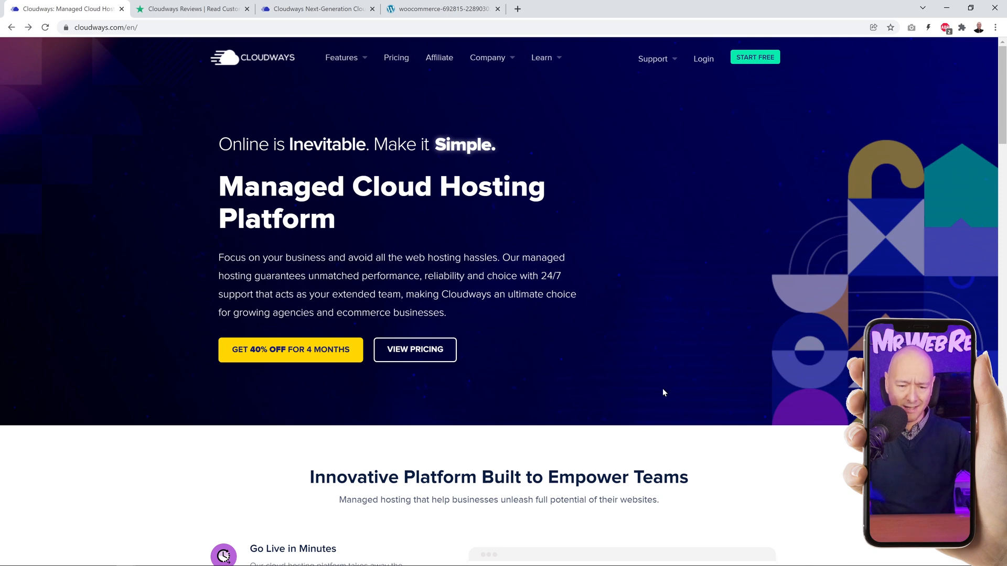
scroll(817, 347, "down", 5)
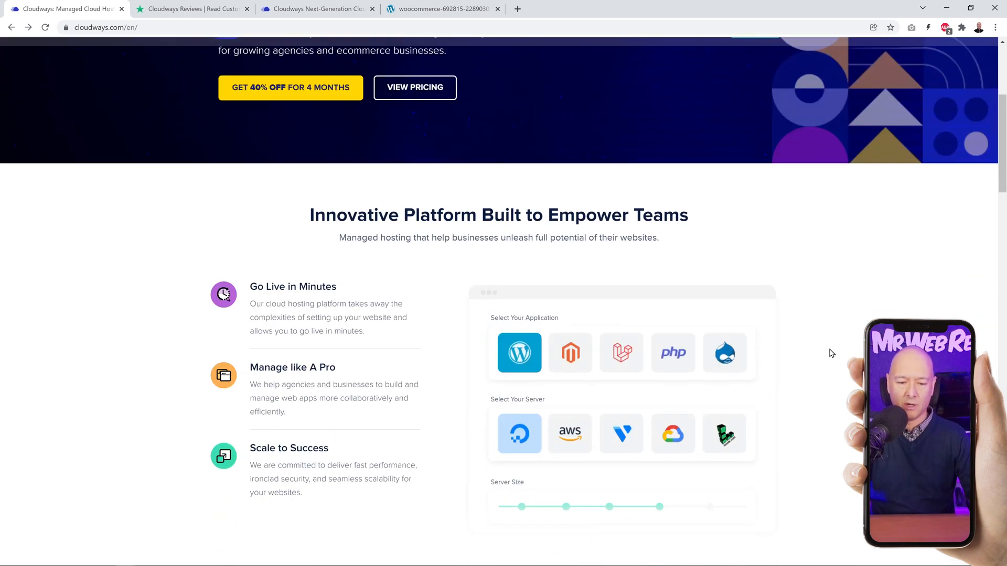
scroll(831, 353, "down", 1)
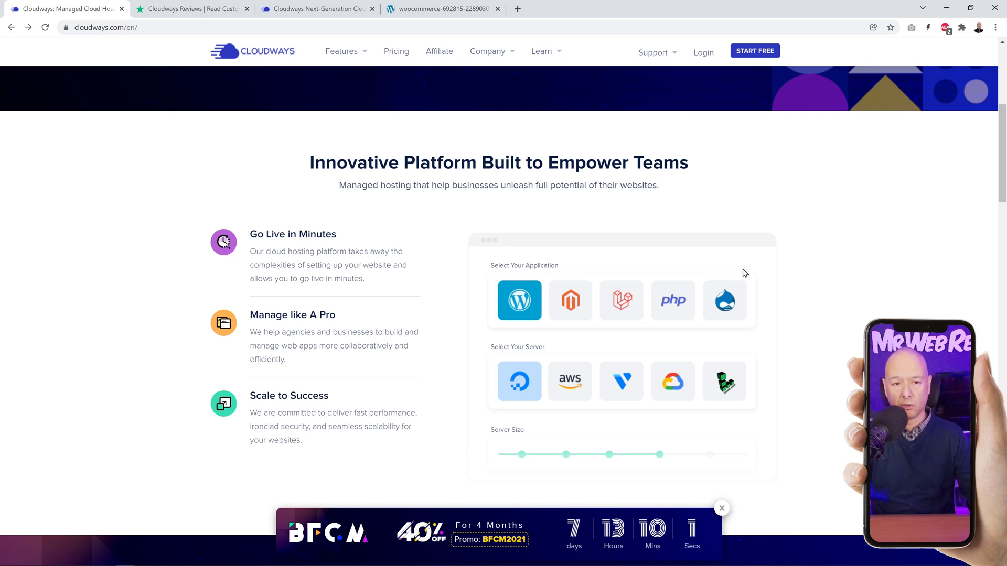
Step: Read the Cloudways customer reviews on Trustpilot and return to the overall rating summary
left_click(207, 15)
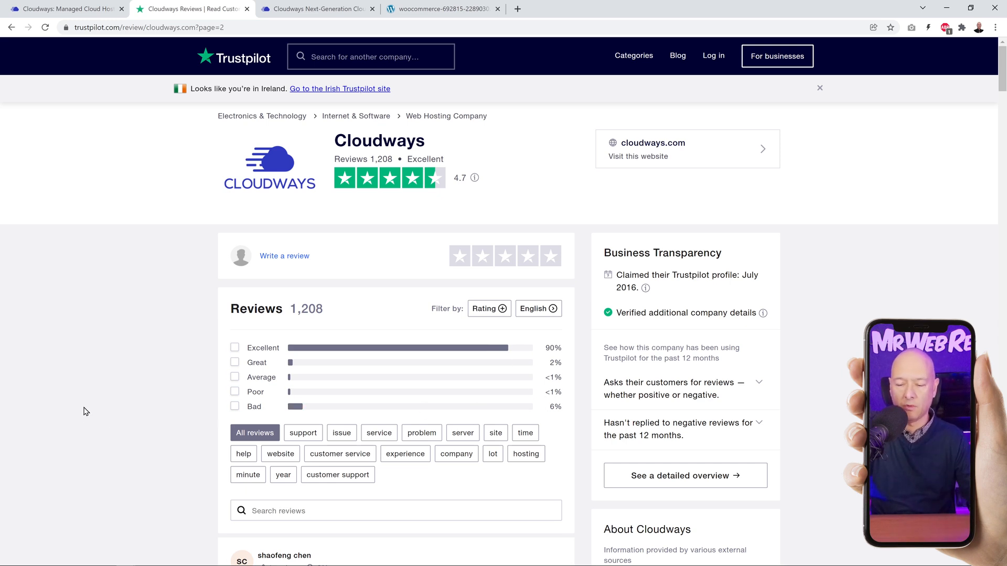
scroll(99, 338, "down", 7)
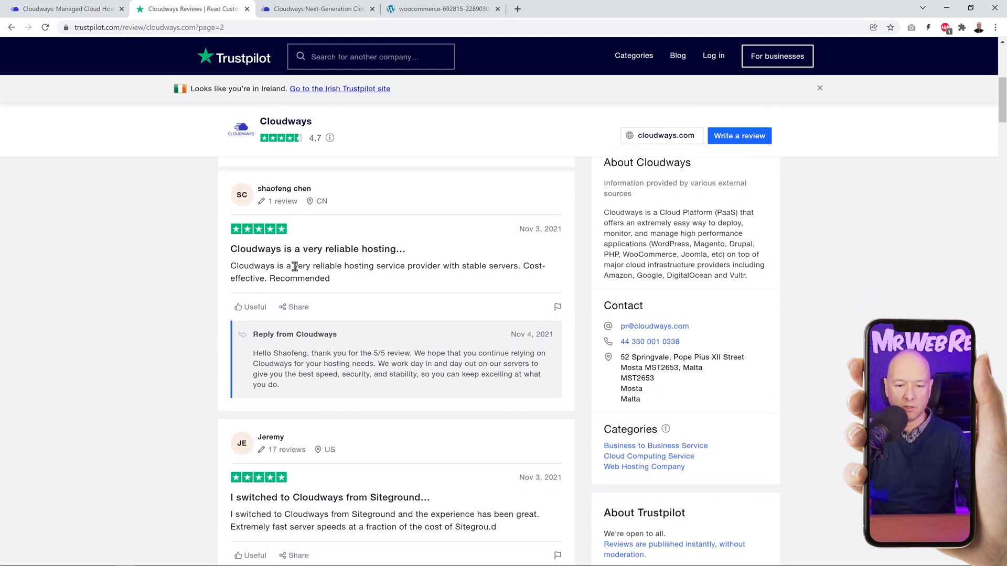
scroll(199, 420, "down", 1)
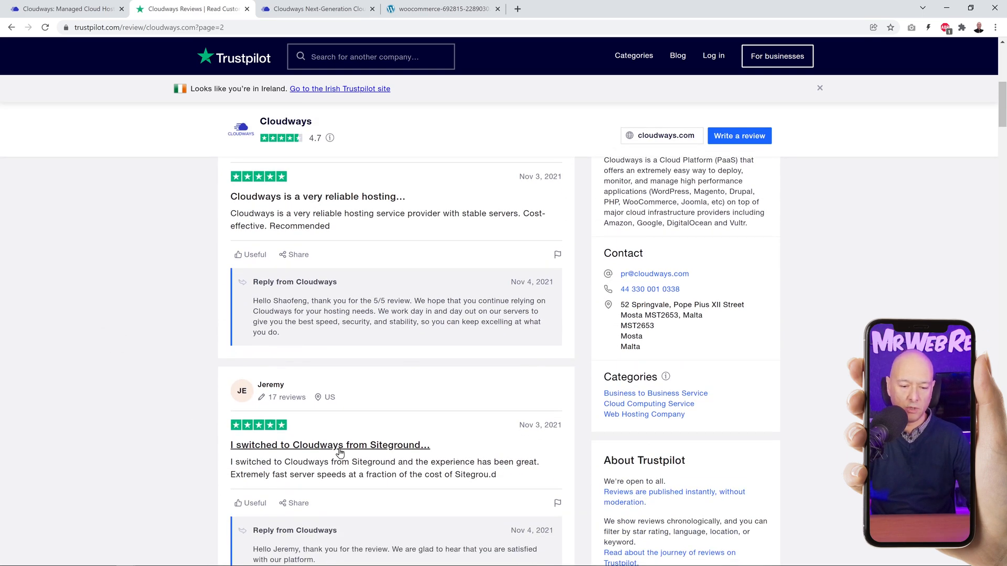
scroll(470, 458, "down", 6)
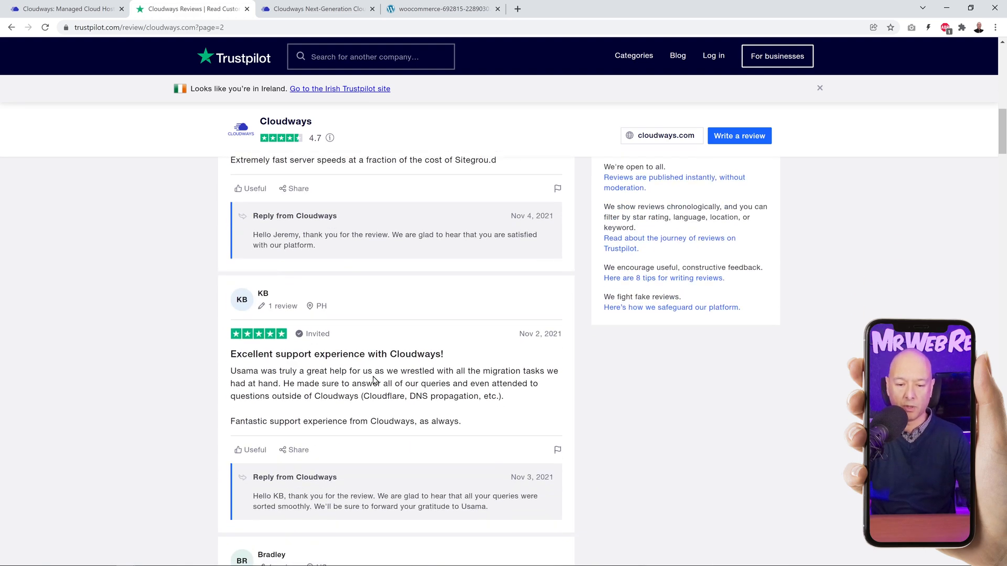
scroll(453, 400, "down", 5)
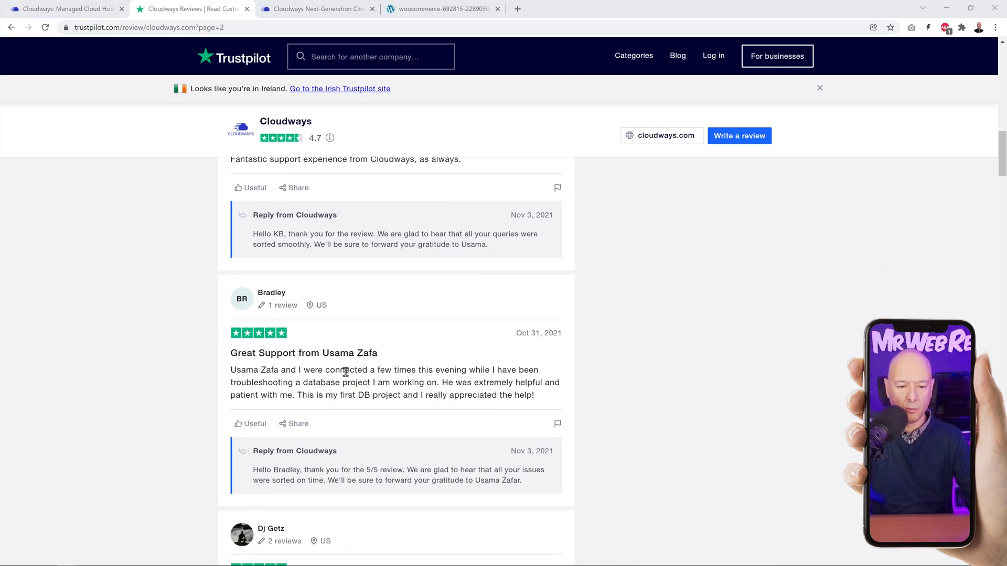
scroll(428, 362, "down", 5)
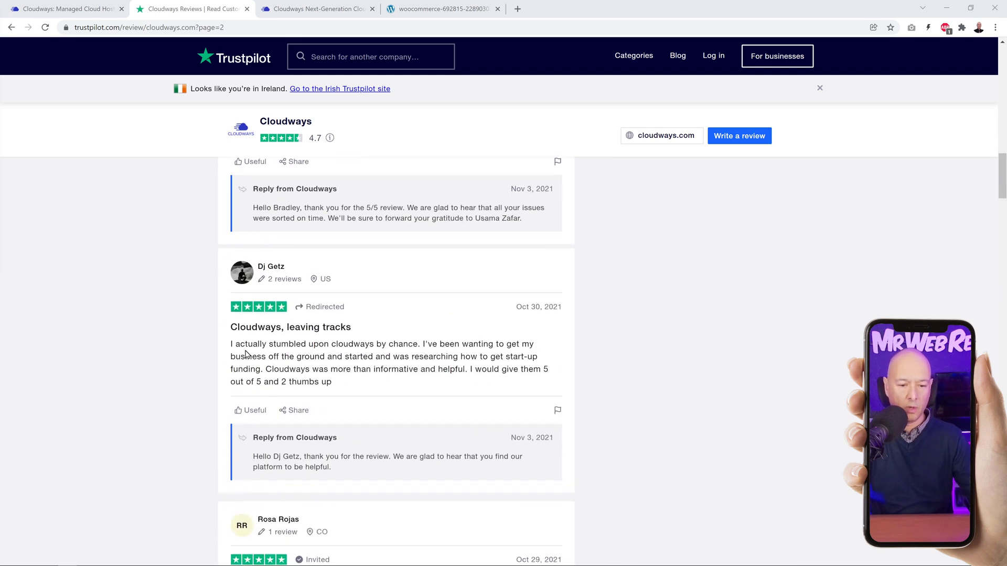
scroll(483, 341, "down", 3)
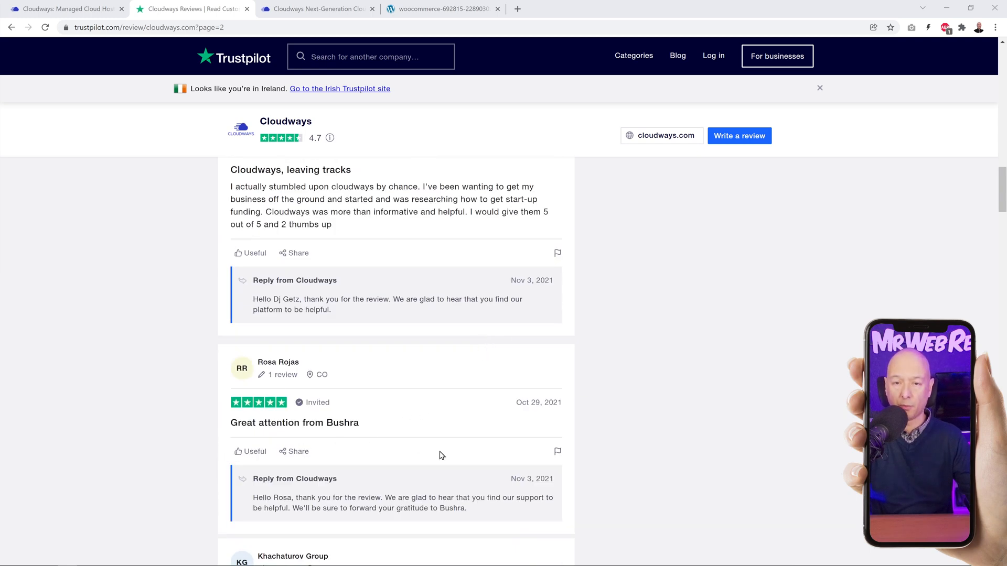
scroll(438, 447, "up", 10)
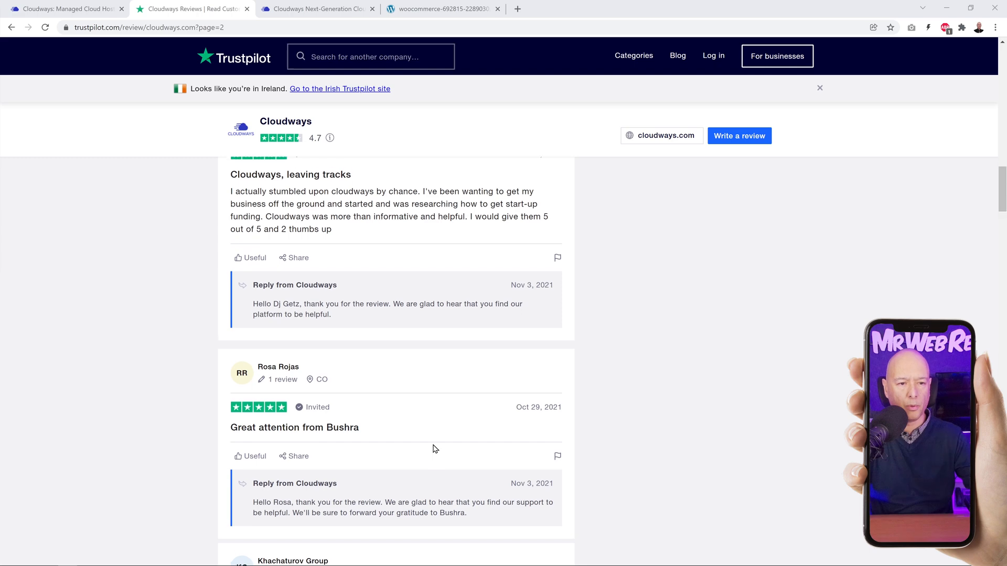
scroll(434, 446, "up", 15)
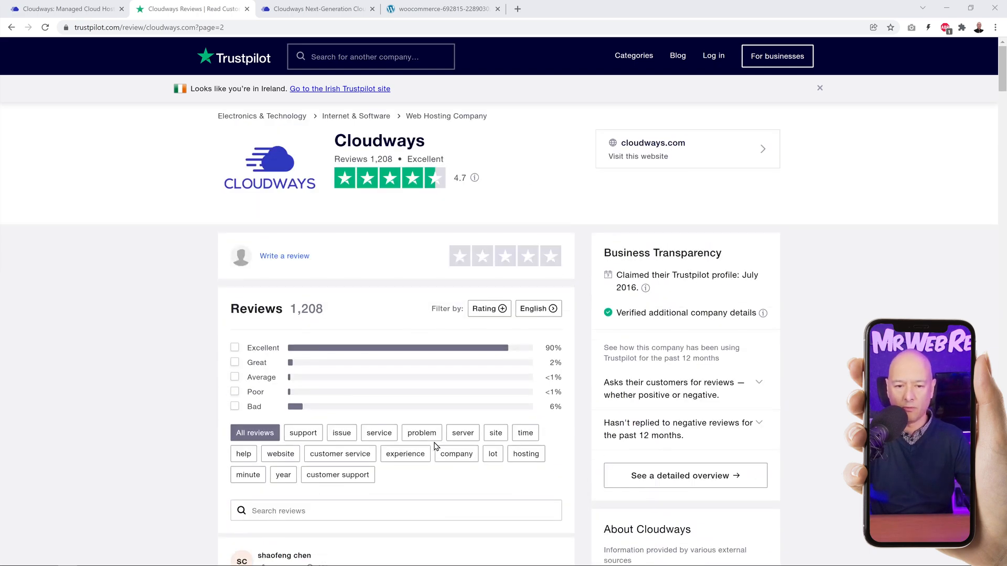